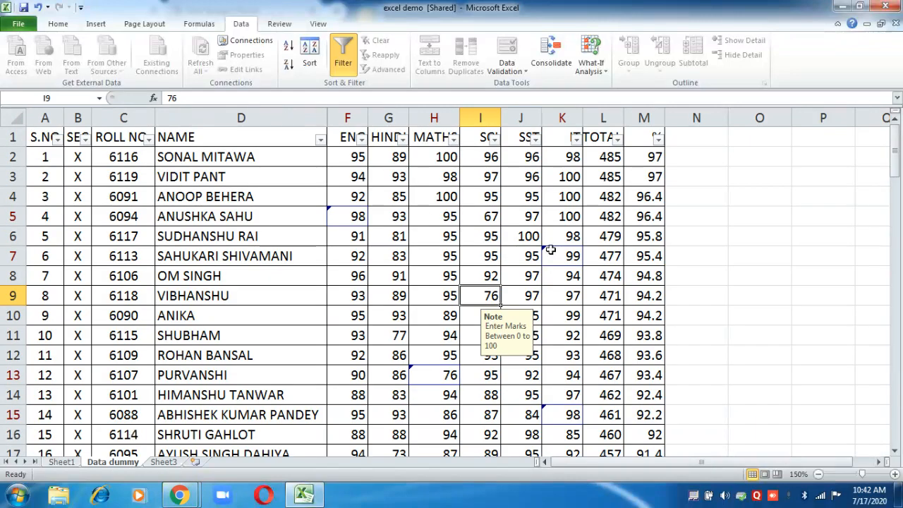
Examine the cells carrying change markers in the marks table, including F5, K7, H13 and K15
left_click(455, 214)
left_click(338, 160)
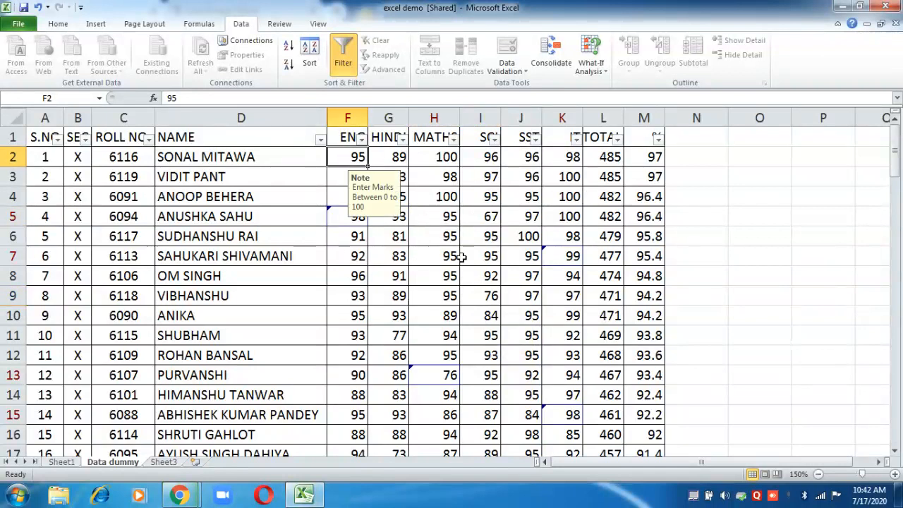
left_click(336, 217)
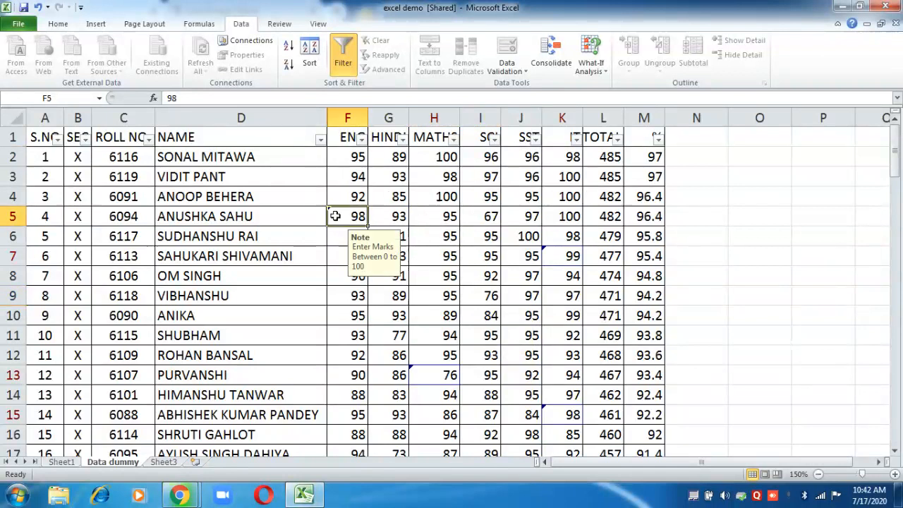
left_click(561, 258)
left_click(430, 379)
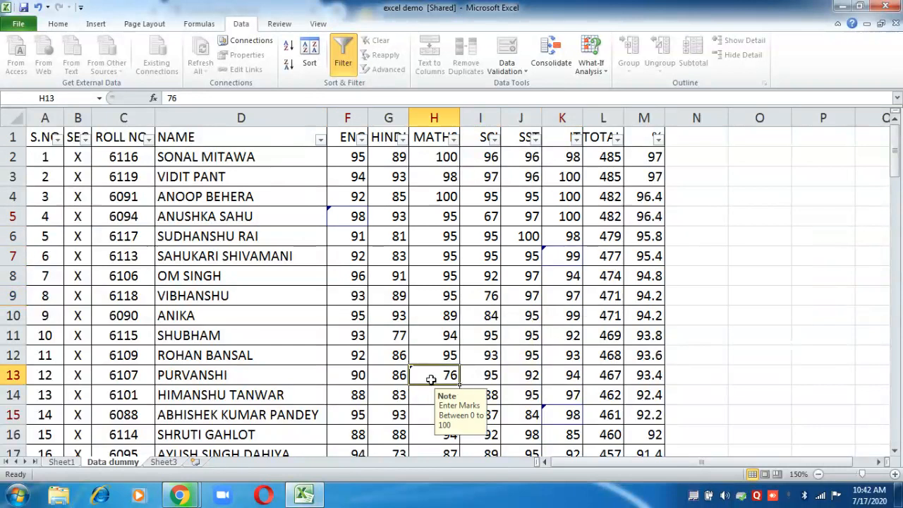
left_click(542, 415)
left_click(445, 195)
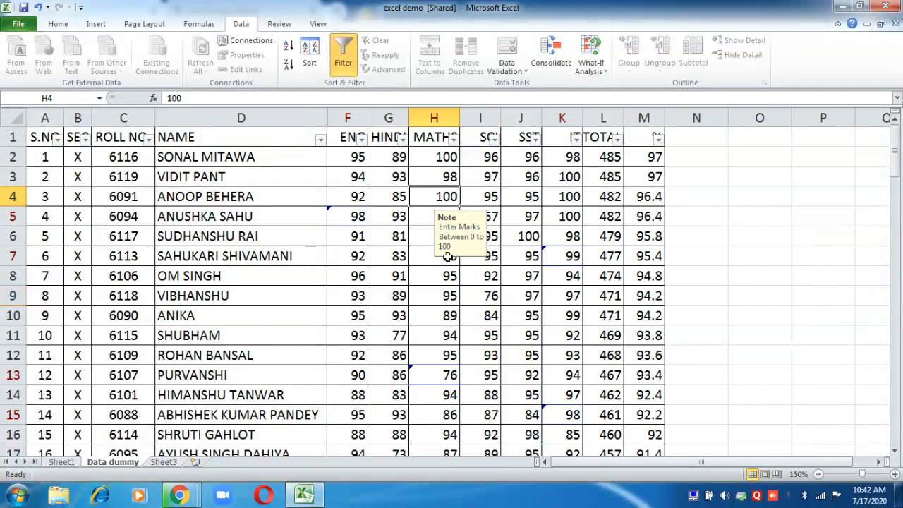
Select the entire student marks table from A1 through M37, including the header row
left_click(36, 137)
key("Caps_Lock")
key("shift+Right")
key("shift+Right")
key("shift+Right")
key("shift+Right")
key("shift+Right")
key("shift+Right")
key("shift+Right")
key("shift+Right")
key("shift+Right")
key("shift+Right")
key("shift+Right")
key("shift+Right")
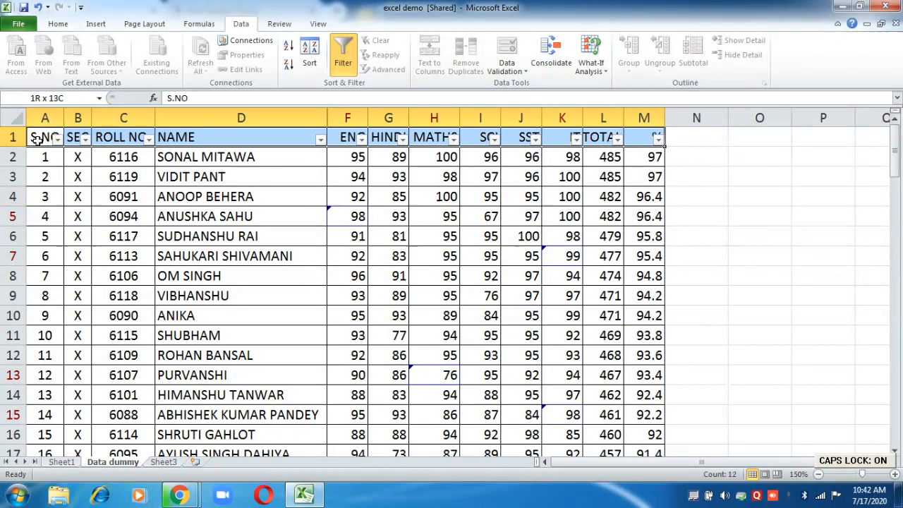
key("shift+Down")
key("shift+Down")
key("shift+Down")
key("shift+Down")
key("shift+Down")
key("shift+Down")
key("shift+Down")
key("shift+Down")
key("shift+Down")
key("shift+Down")
key("shift+Down")
key("shift+Down")
key("shift+Down")
key("shift+Down")
key("shift+Down")
key("shift+Down")
key("shift+Down")
key("shift+Down")
key("shift+Down")
key("shift+Down")
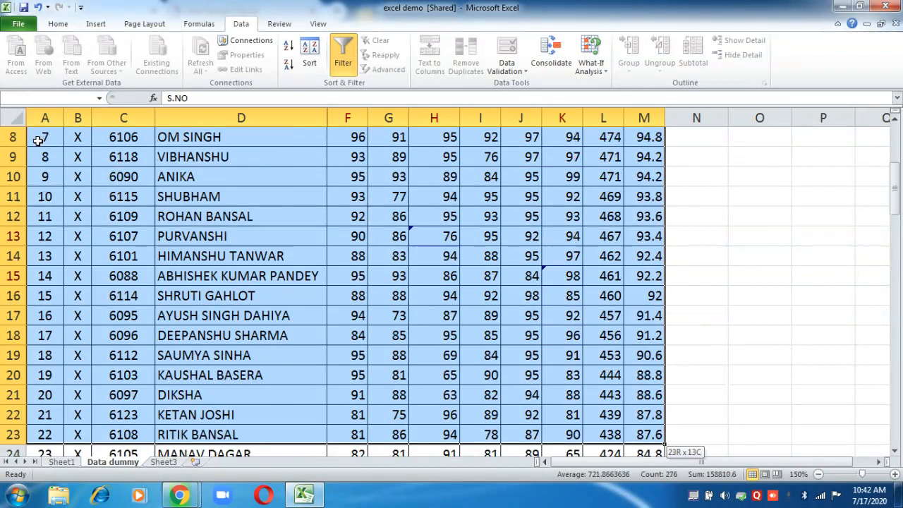
key("shift+Down")
key("shift+Down")
key("shift+Down")
key("shift+Down")
key("shift+Down")
key("shift+Down")
key("shift+Down")
key("shift+Down")
key("shift+Down")
key("shift+Down")
key("shift+Down")
key("shift+Down")
key("shift+Down")
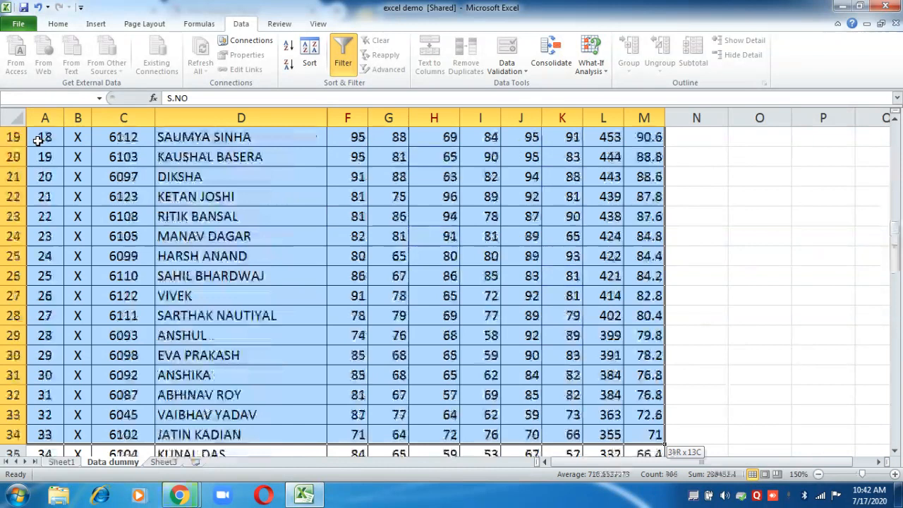
key("shift+Down")
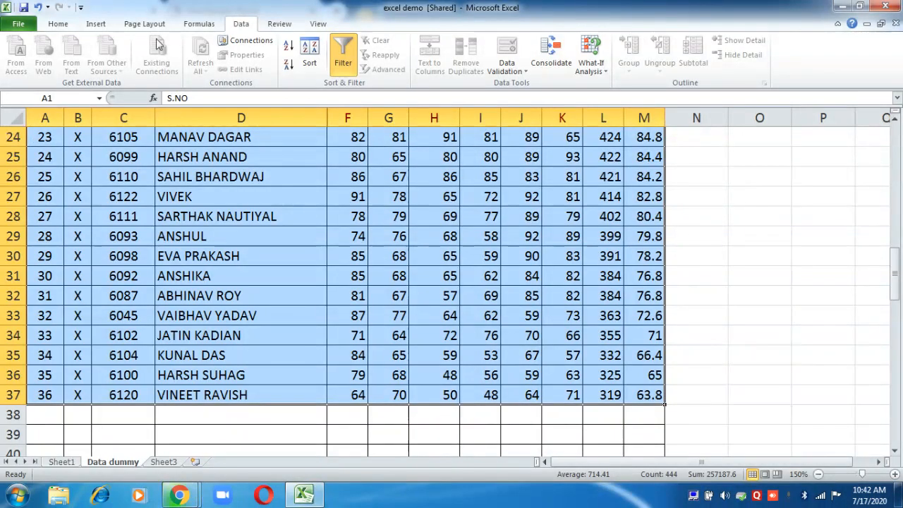
Open the Highlight Changes settings for tracked changes and enable the Who filter for Everyone, with When set to All
left_click(600, 77)
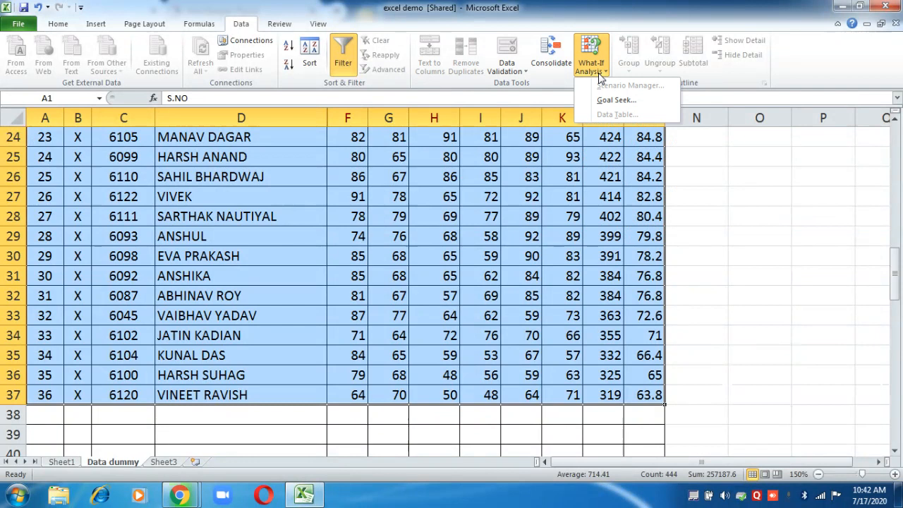
left_click(279, 24)
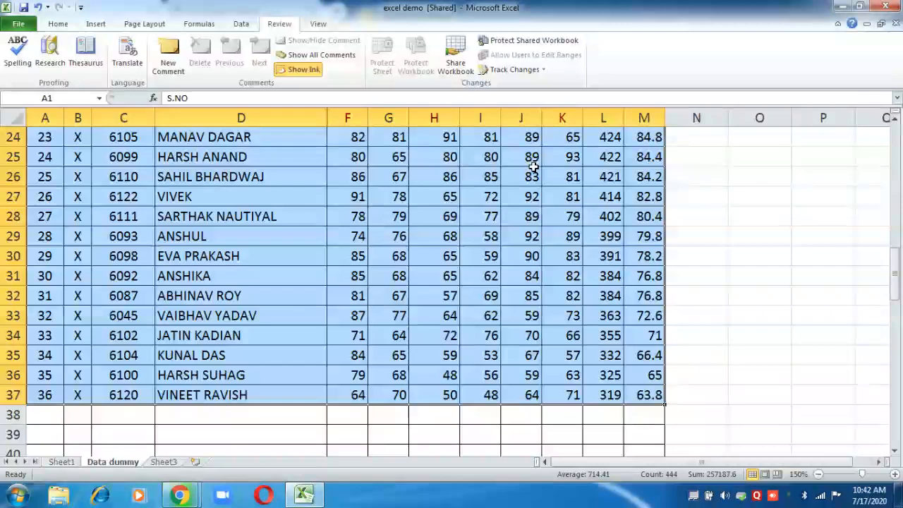
left_click(525, 73)
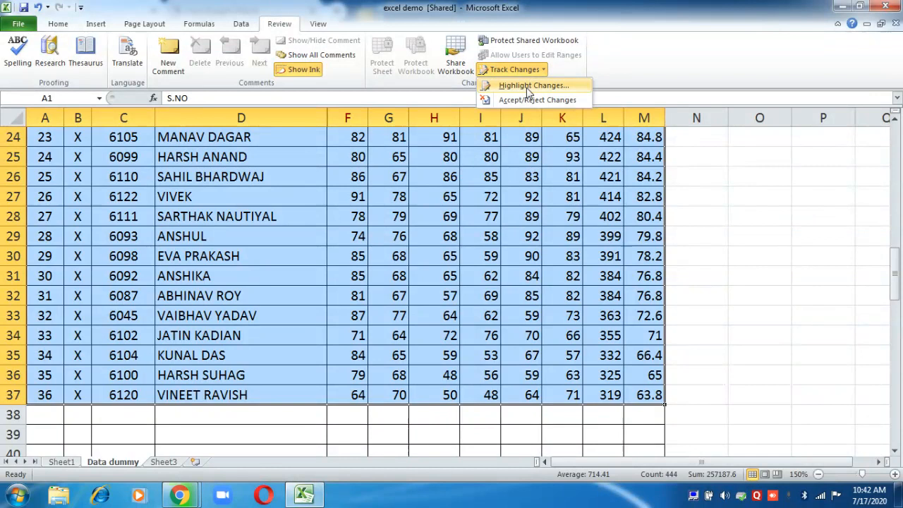
left_click(528, 86)
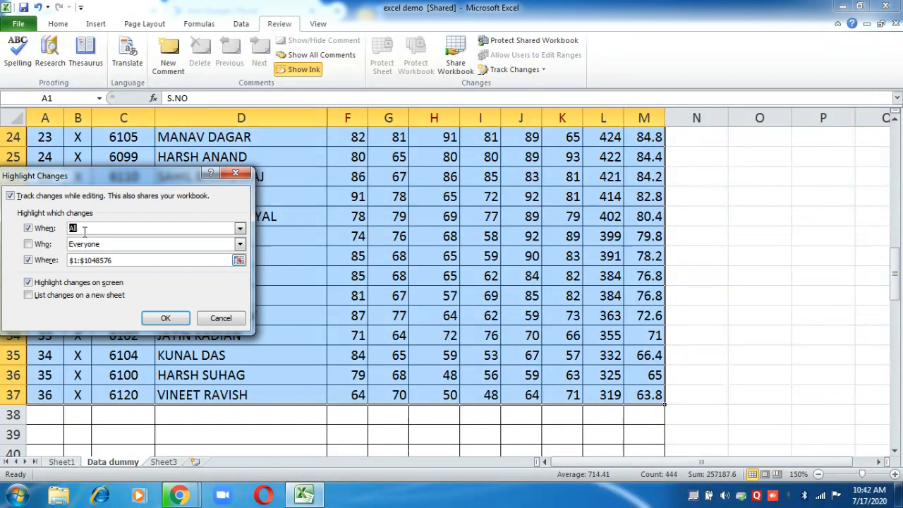
left_click(107, 228)
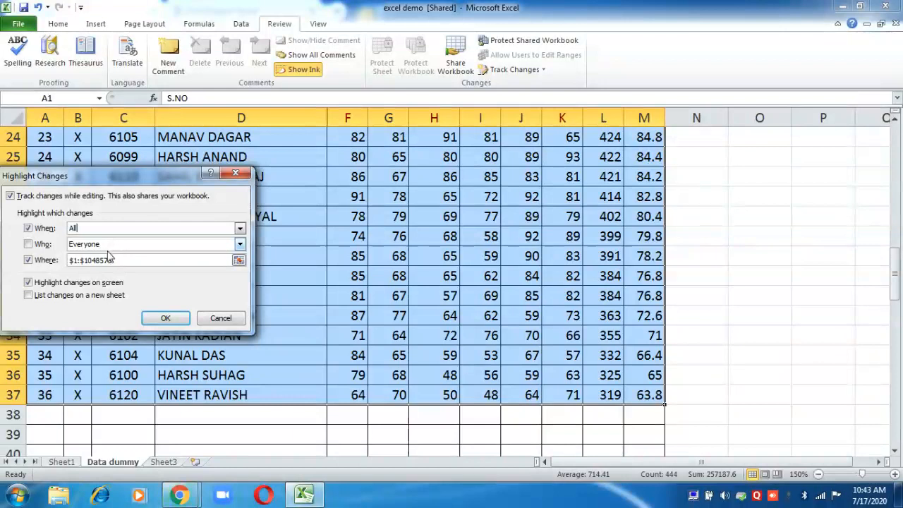
left_click(120, 260)
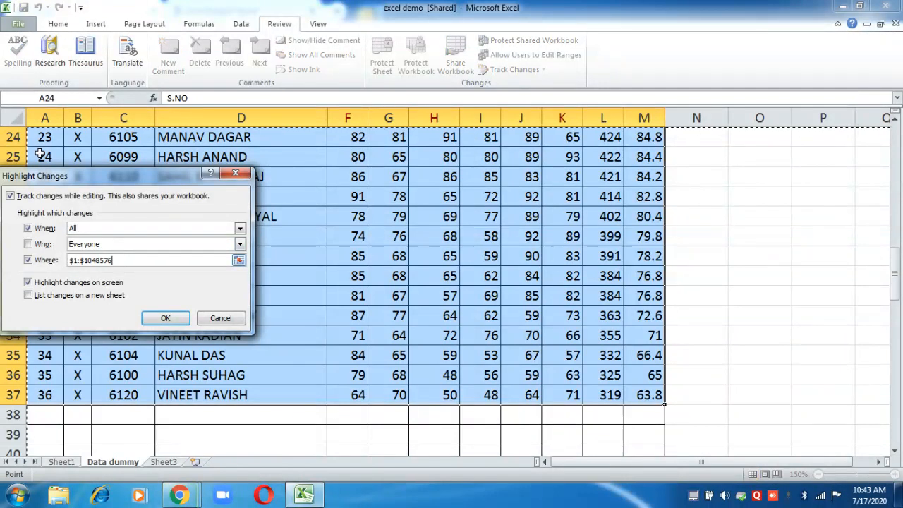
left_click(13, 113)
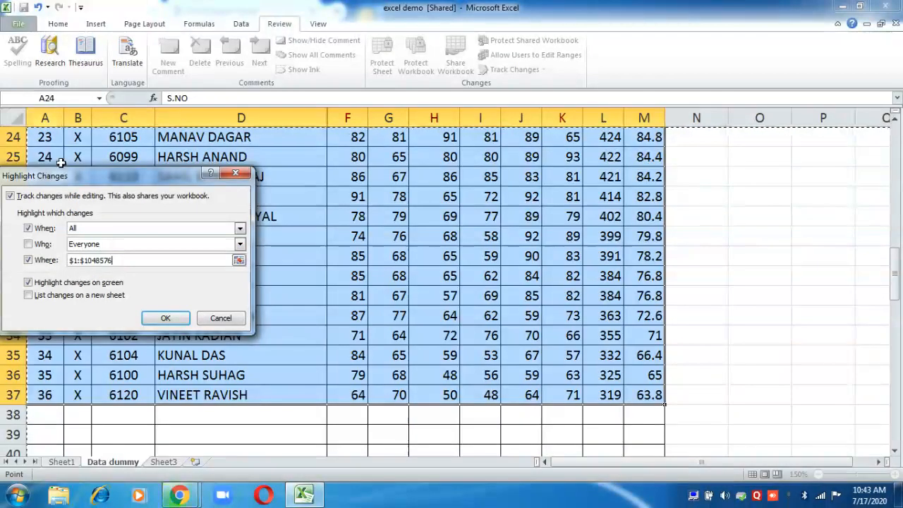
left_click(162, 231)
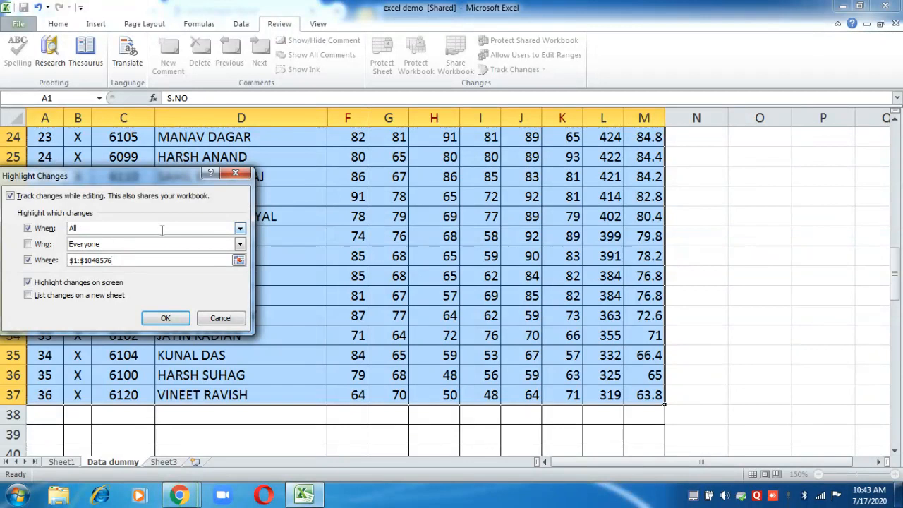
left_click(36, 245)
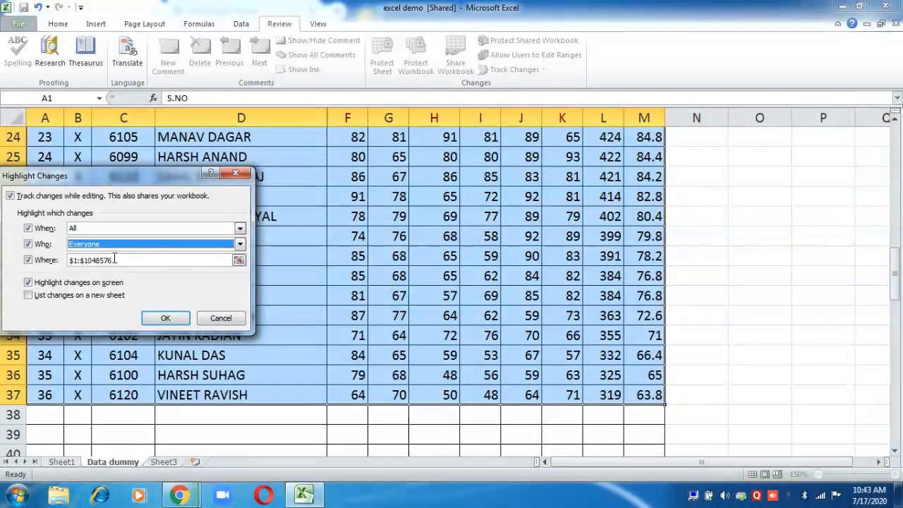
Clear the Where range, set it again to the whole sheet, $1:$1048576, and apply the settings with changes highlighted on screen
left_click(117, 260)
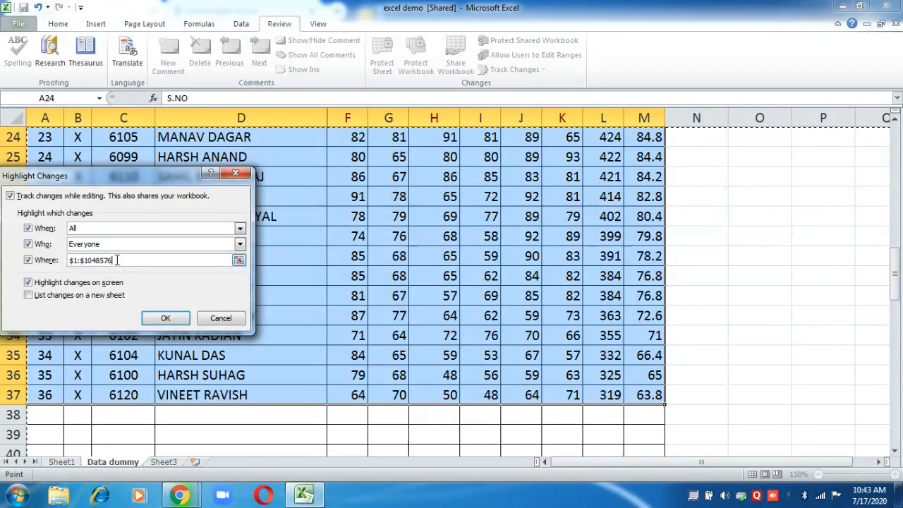
key("BackSpace")
key("BackSpace")
key("BackSpace")
key("BackSpace")
key("BackSpace")
key("BackSpace")
key("BackSpace")
key("BackSpace")
key("BackSpace")
key("BackSpace")
key("BackSpace")
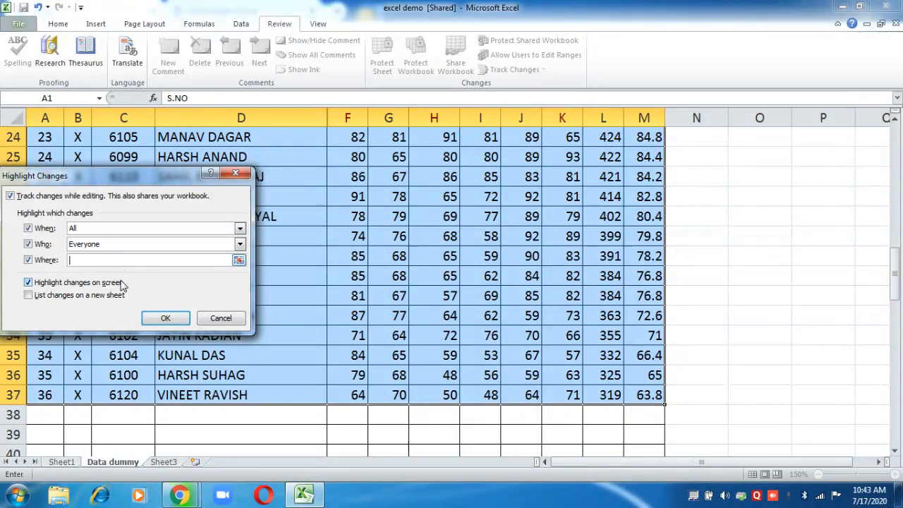
left_click(11, 119)
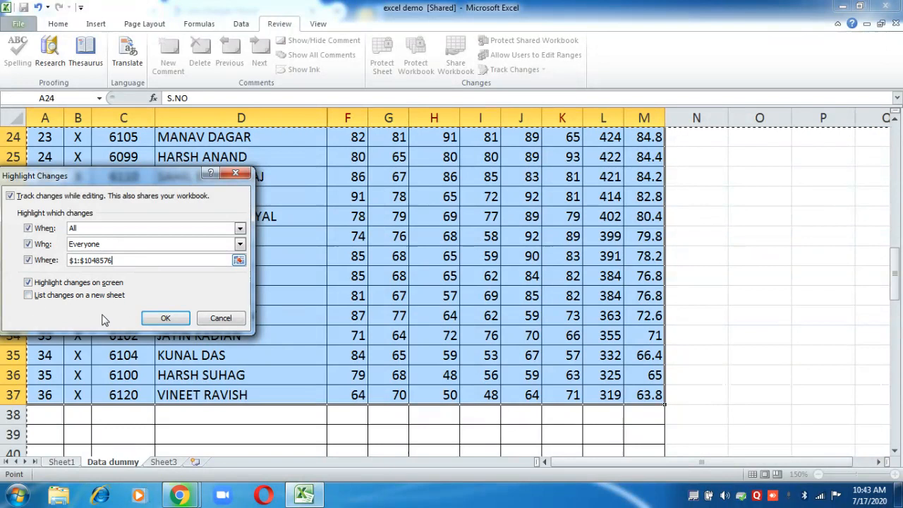
left_click(28, 283)
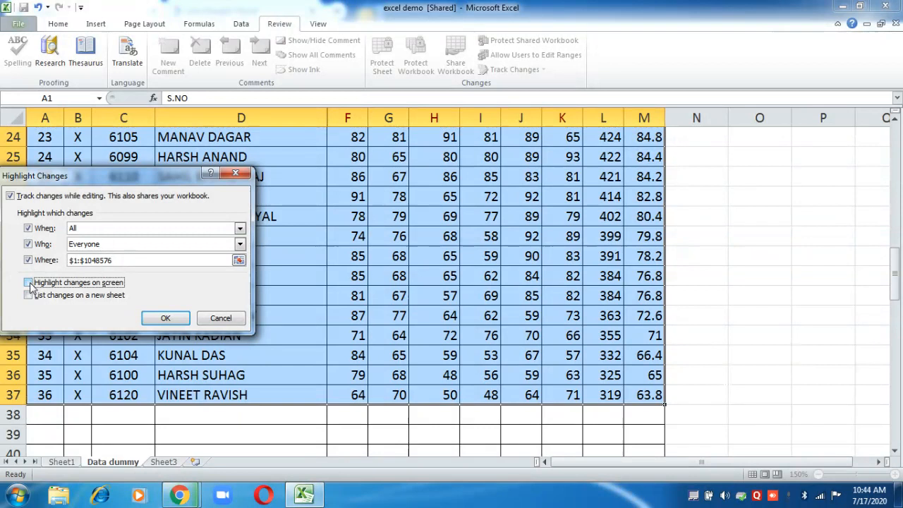
left_click(165, 319)
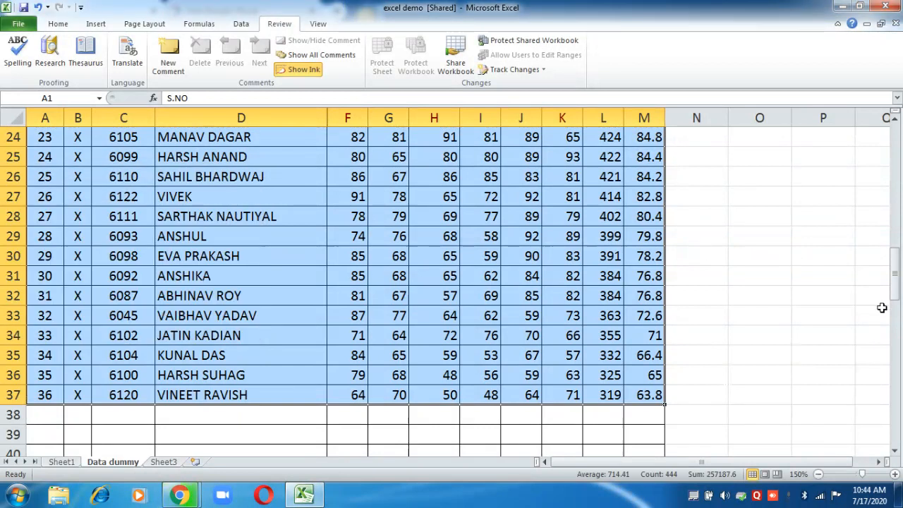
Change two science marks in the table: set I3 to 87 and I8 to 95
left_click_drag(893, 277, 897, 137)
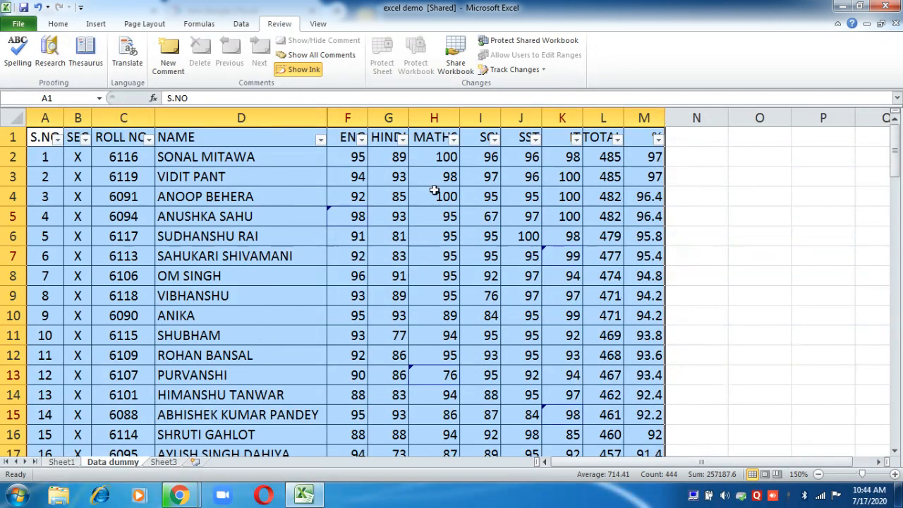
left_click(474, 169)
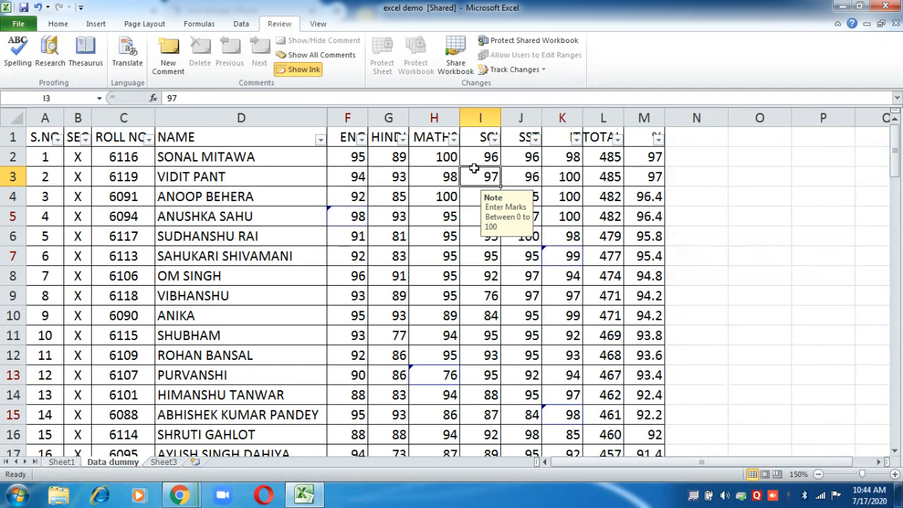
type("87")
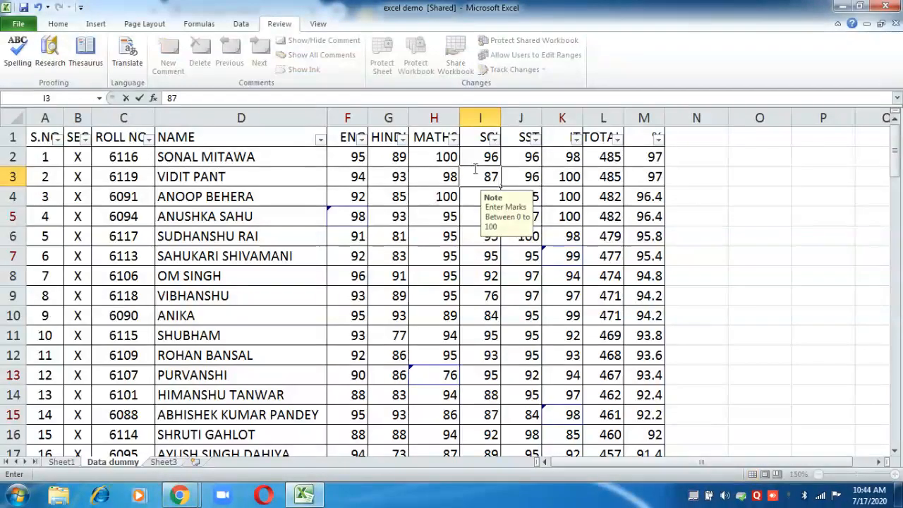
key("Return")
left_click(479, 282)
type("95")
key("Return")
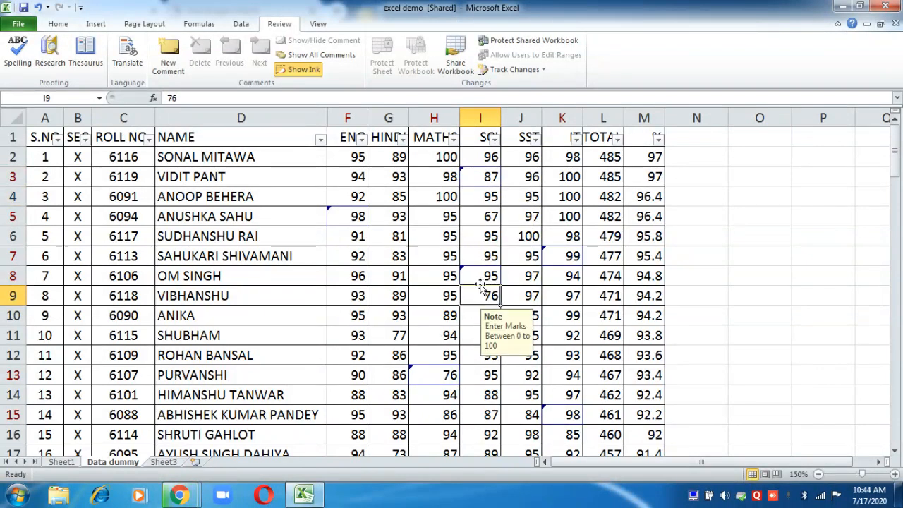
Set the maths mark in H16 to 67
left_click(430, 439)
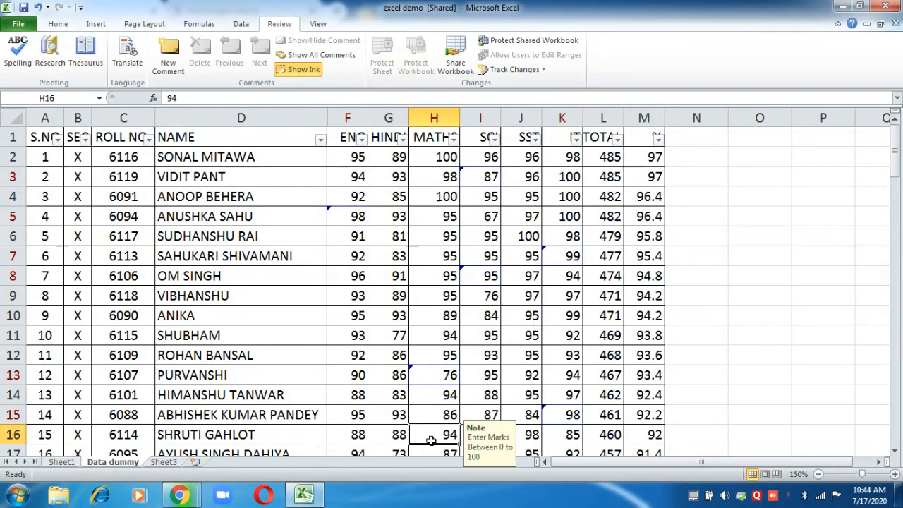
type("67")
key("Return")
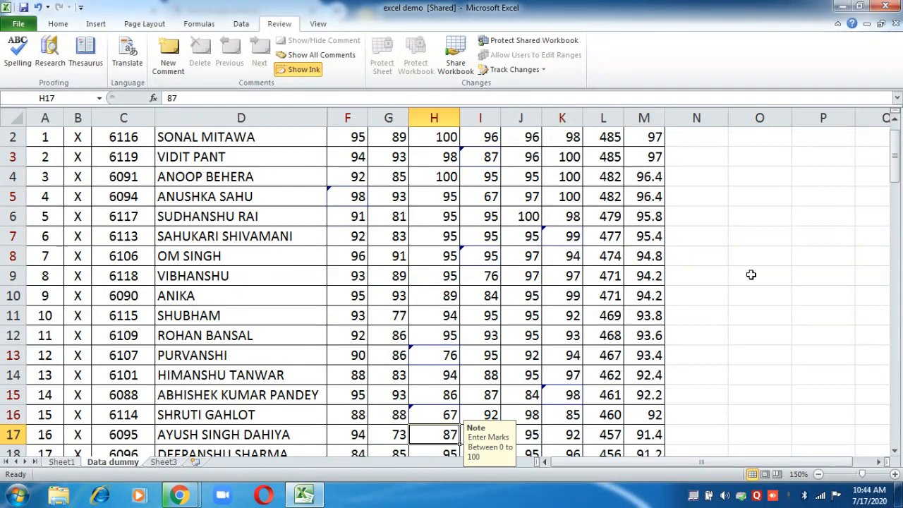
Remove the cell borders from the marks range F3:L16
left_click_drag(894, 150, 896, 138)
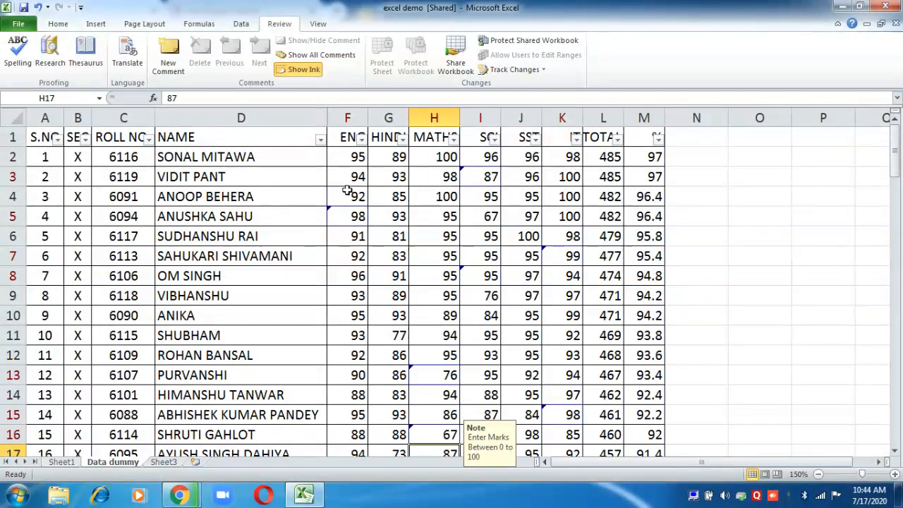
left_click(329, 173)
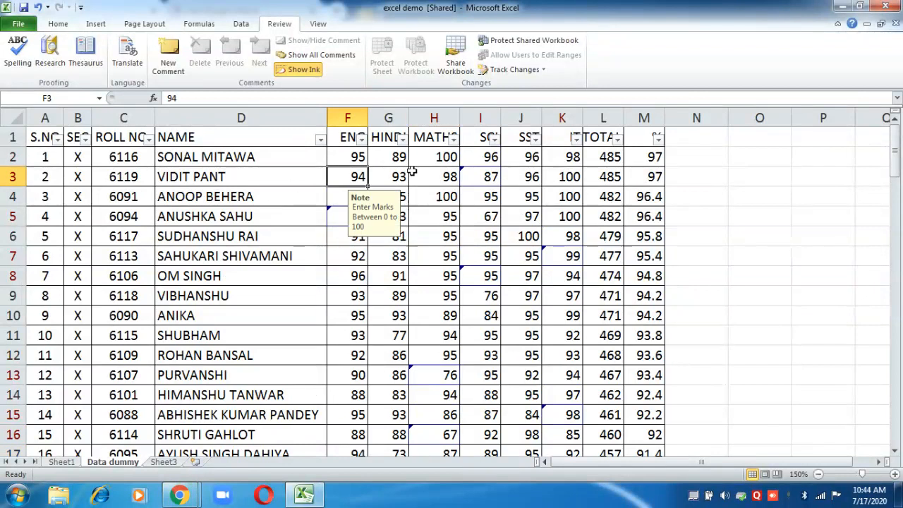
key("shift+Right")
key("shift+Right")
key("shift+Right")
key("shift+Right")
key("shift+Right")
key("shift+Right")
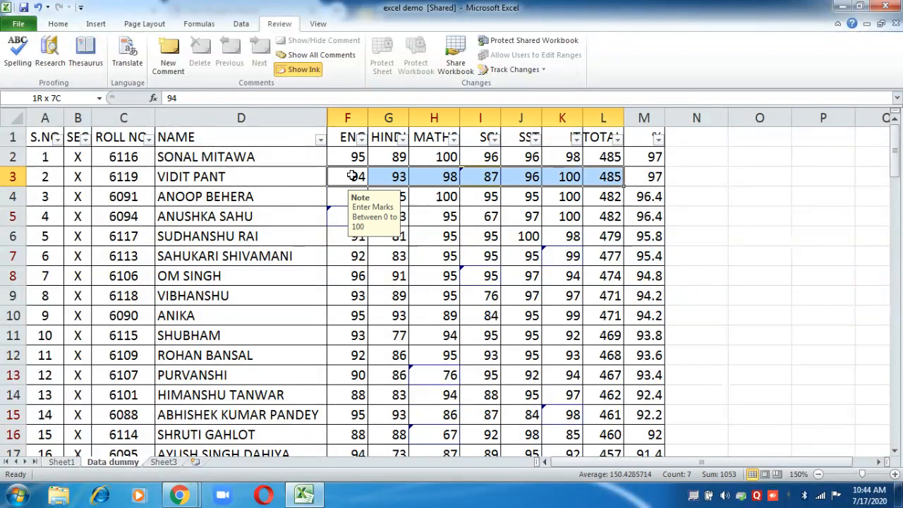
key("shift+Down")
key("shift+Down")
key("shift+Down")
key("shift+Down")
key("shift+Down")
key("shift+Down")
key("shift+Down")
key("shift+Down")
key("shift+Down")
key("shift+Down")
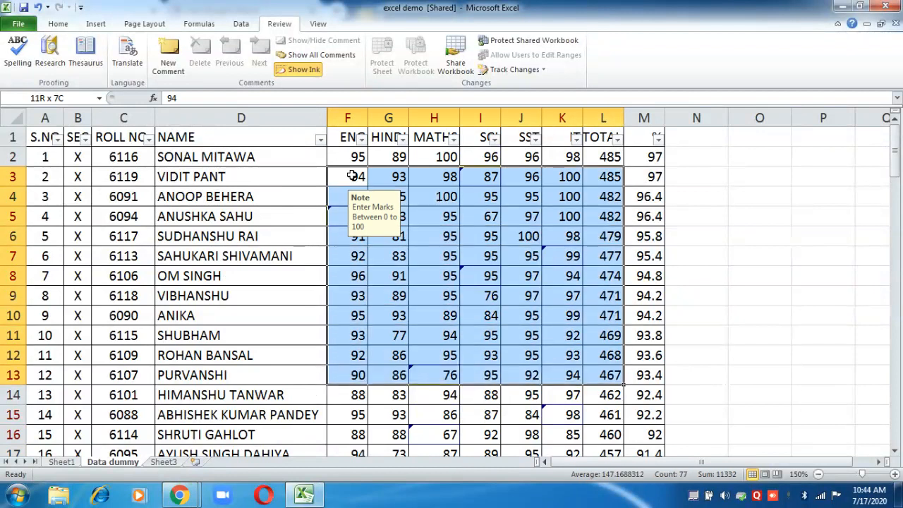
key("shift+Down")
key("shift+Down")
key("shift+Down")
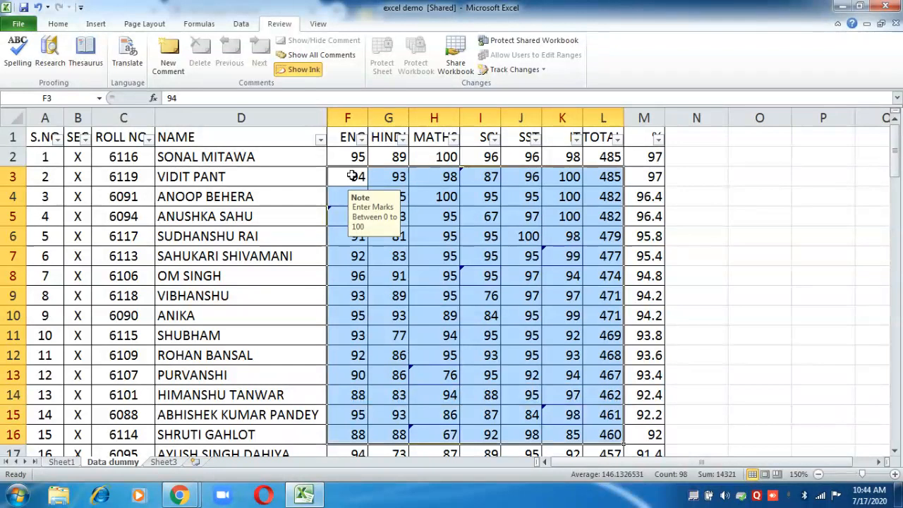
left_click(62, 27)
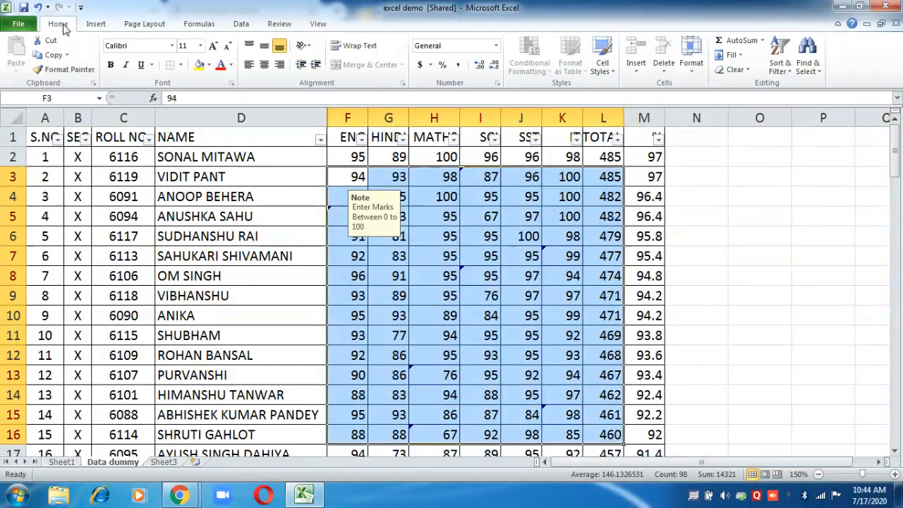
left_click(170, 64)
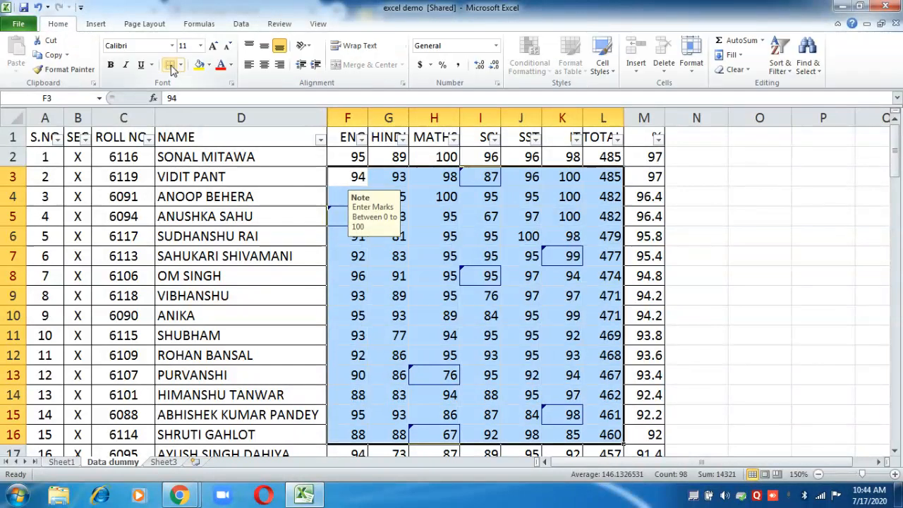
Deselect the marks range and examine the tracked-change notes on cells I3 and F5
left_click(538, 310)
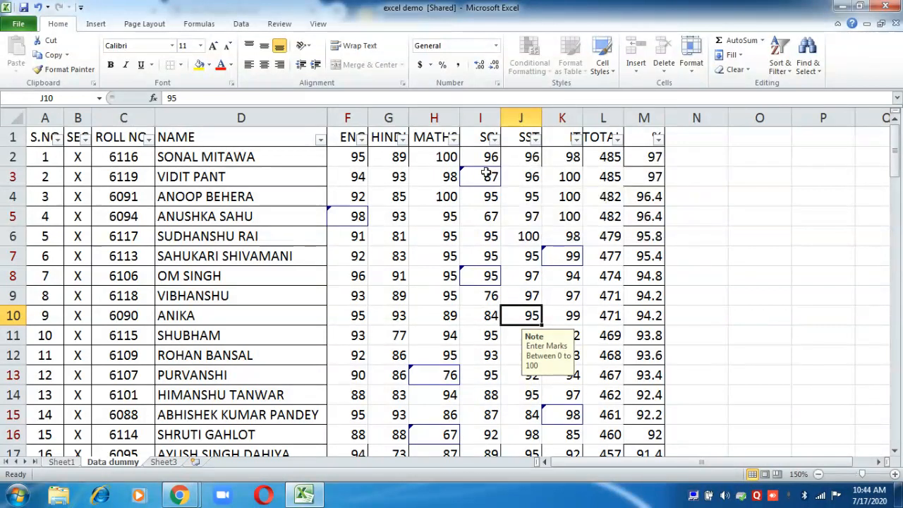
mouse_move(494, 172)
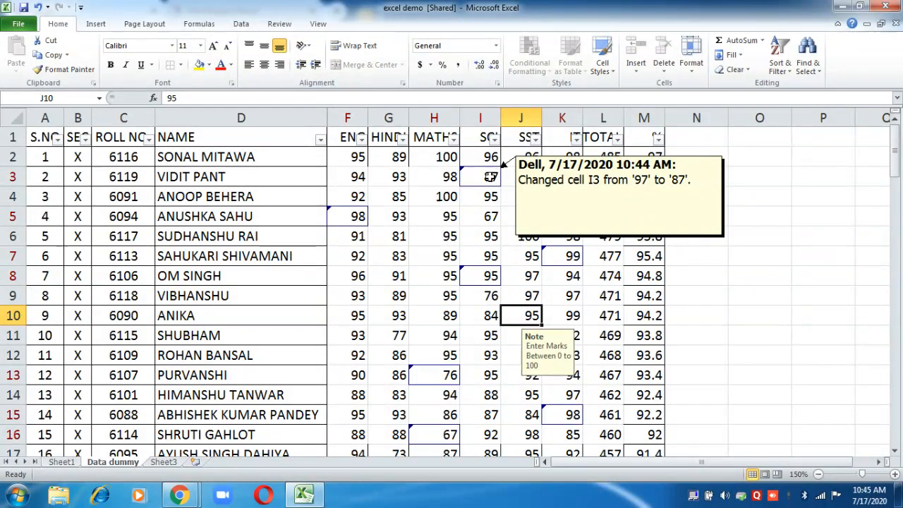
mouse_move(358, 217)
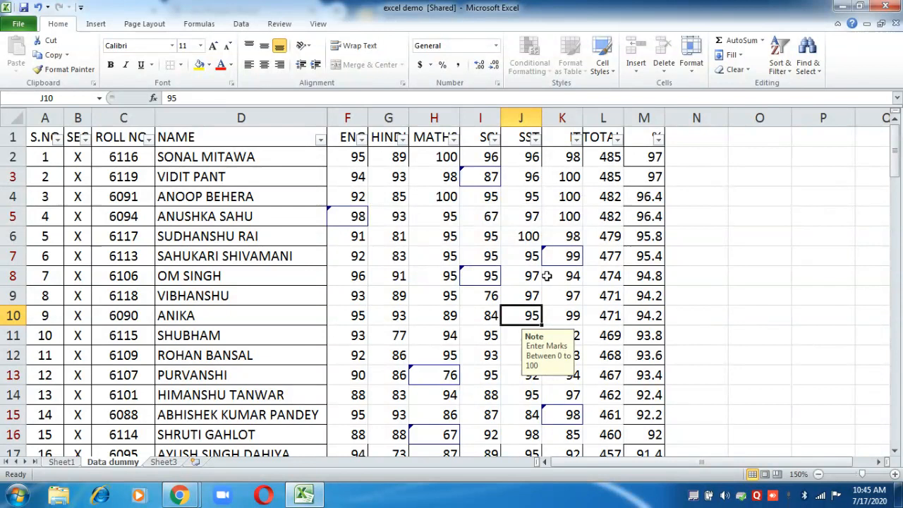
Apply All Borders to the marks range F2:L16
left_click(347, 159)
key("shift+Right")
key("shift+Right")
key("shift+Right")
key("shift+Right")
key("shift+Right")
key("shift+Right")
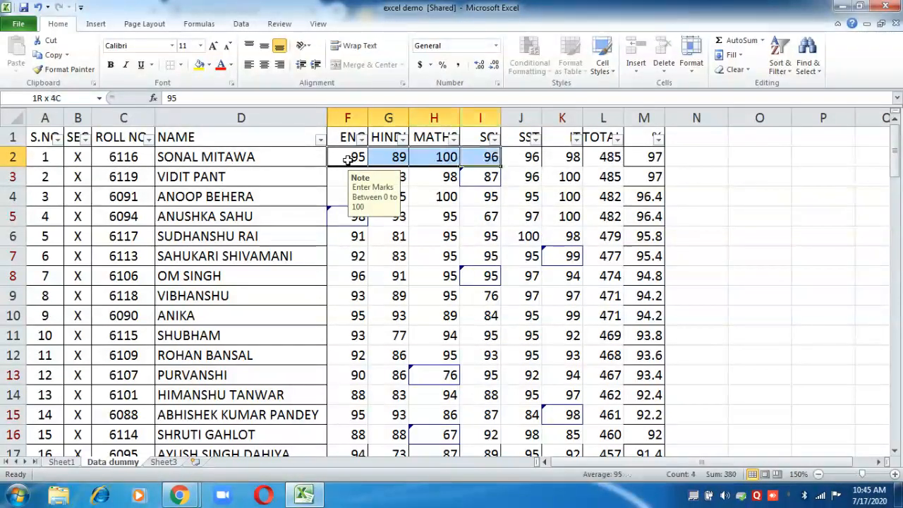
key("shift+Down")
key("shift+Down")
key("shift+Down")
key("shift+Down")
key("shift+Down")
key("shift+Down")
key("shift+Down")
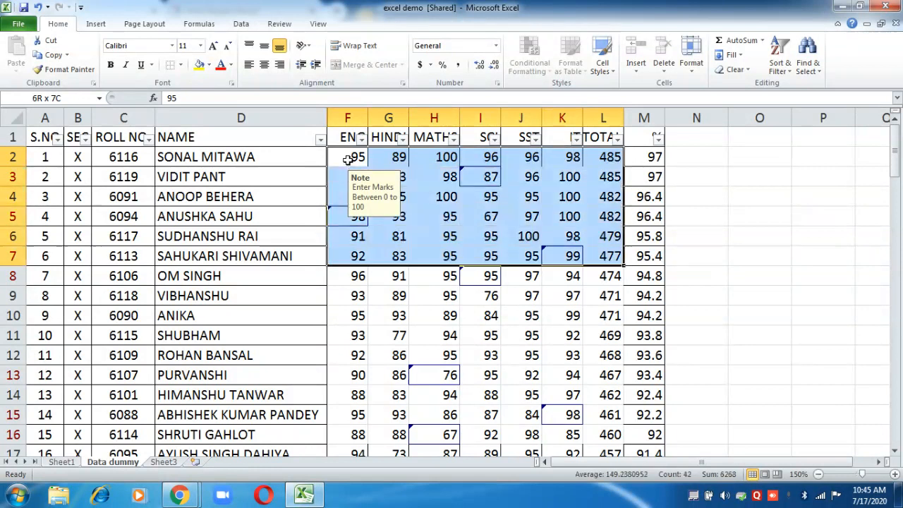
key("shift+Down")
key("shift+Down")
key("shift+Down")
key("shift+Down")
key("shift+Down")
key("shift+Down")
key("shift+Down")
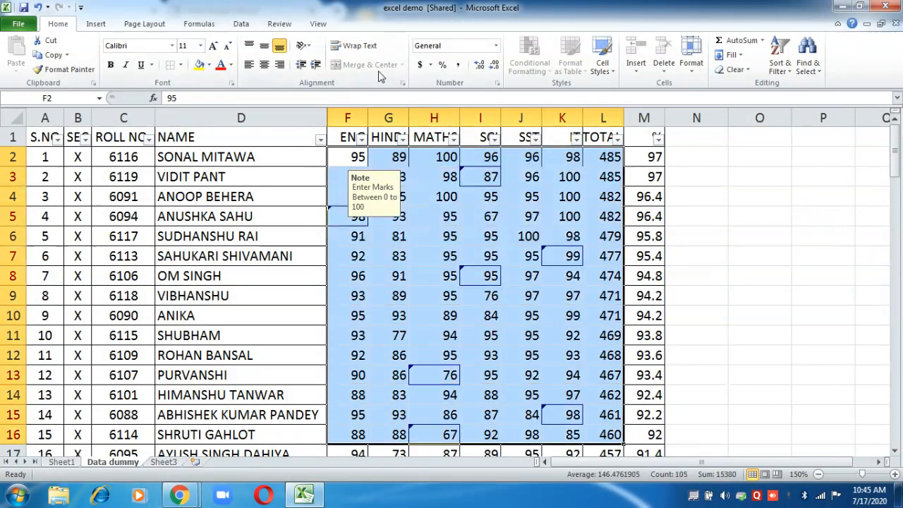
left_click(181, 65)
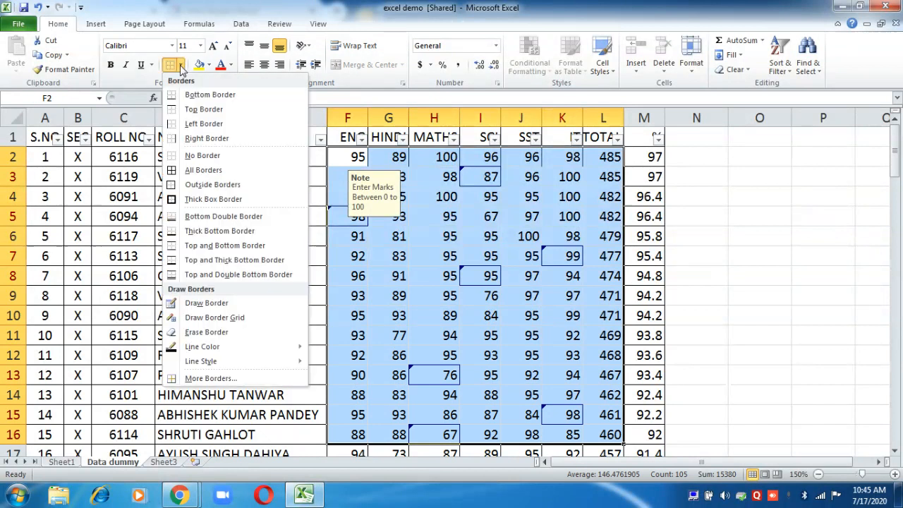
left_click(203, 170)
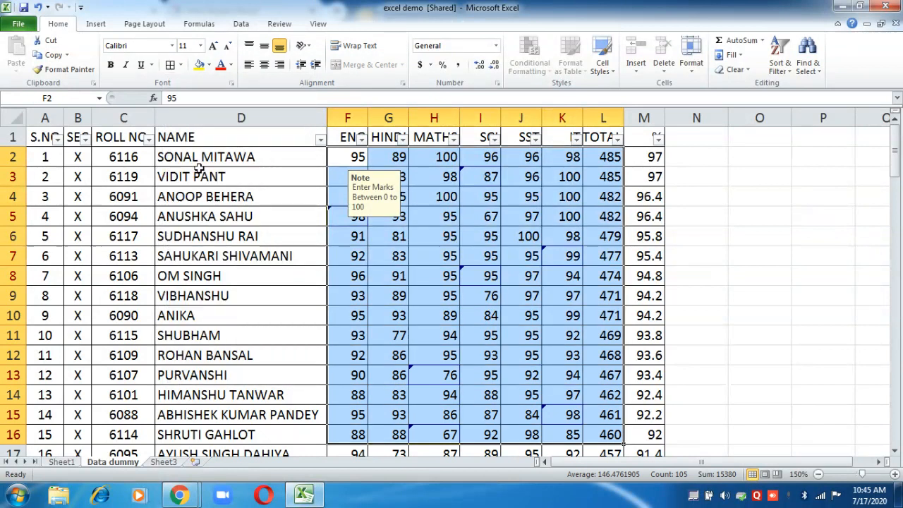
left_click(438, 314)
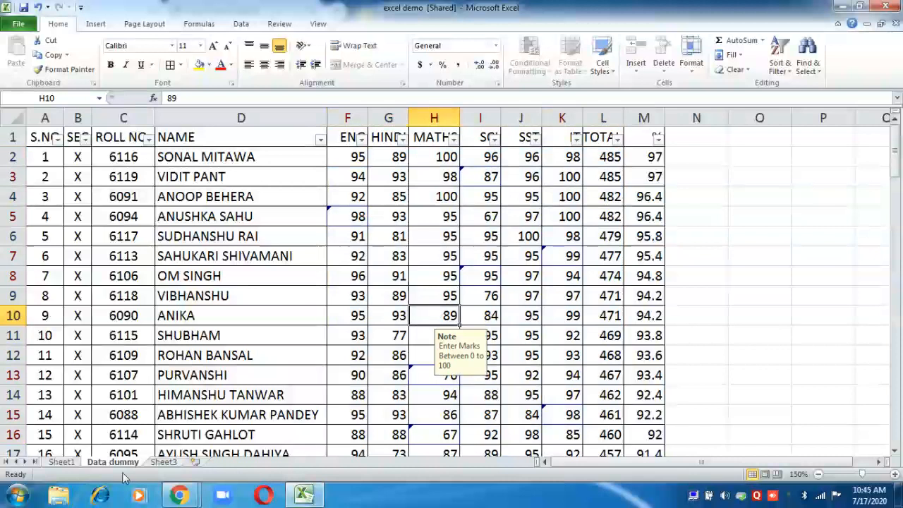
On Sheet3, enter the headings T1, T2 and TOTAL in cells E3, F3 and G3
left_click(163, 463)
left_click(132, 464)
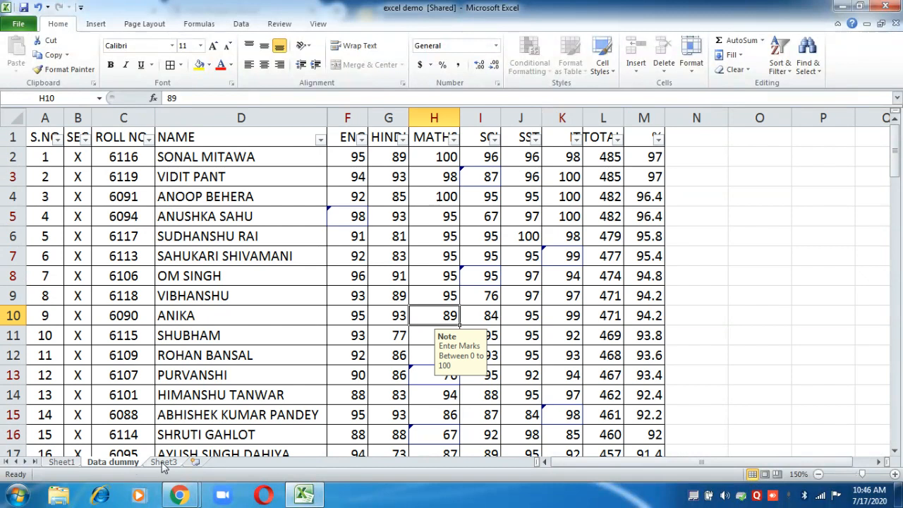
left_click(164, 463)
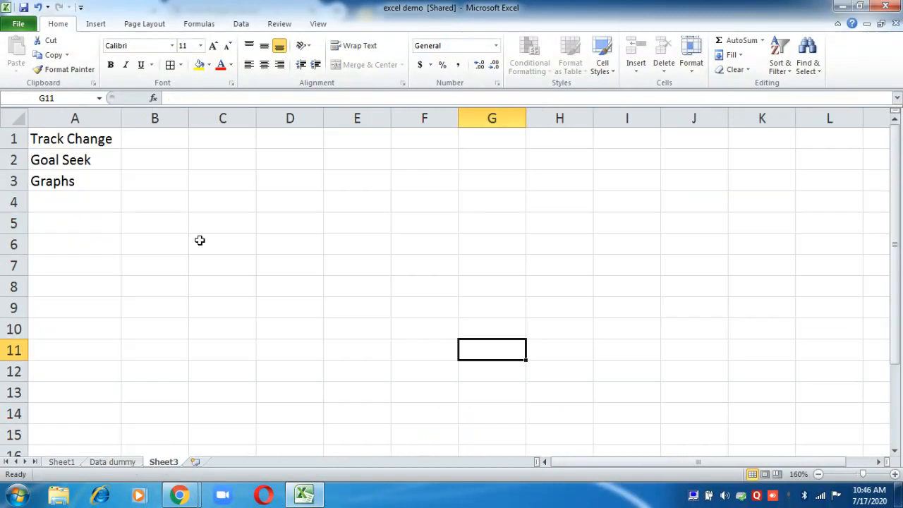
left_click(369, 177)
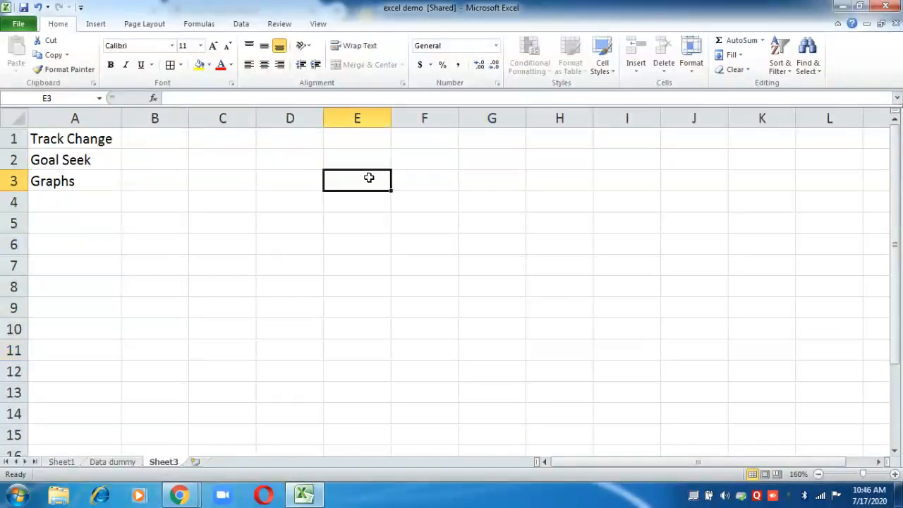
type("t!")
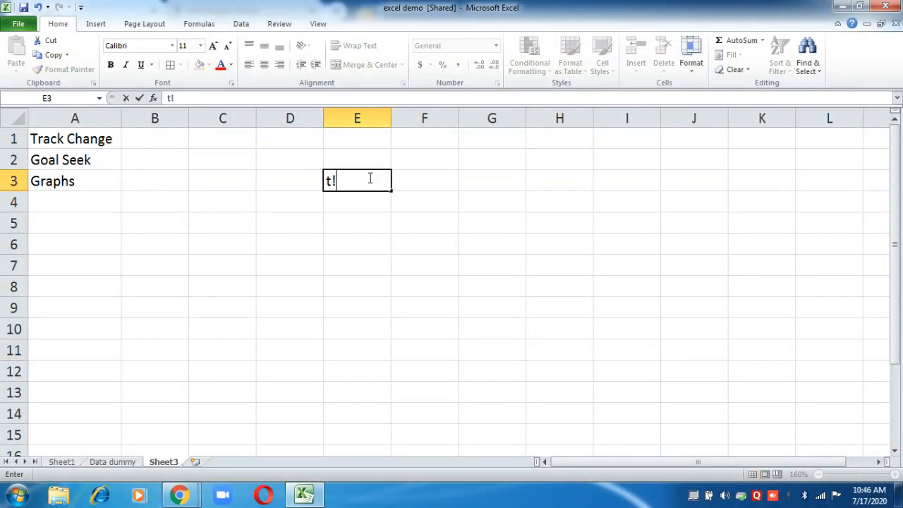
key("BackSpace")
key("BackSpace")
type("T1")
key("Tab")
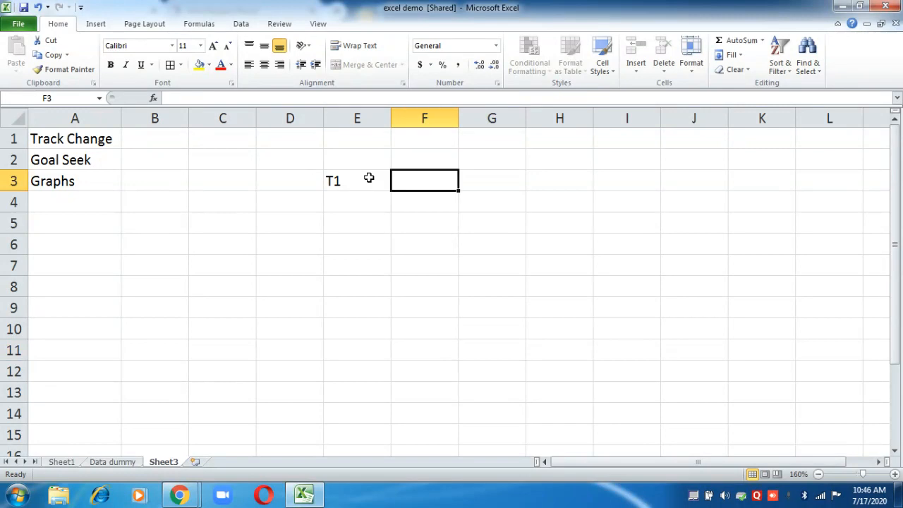
type("T1")
key("BackSpace")
type("2")
key("Tab")
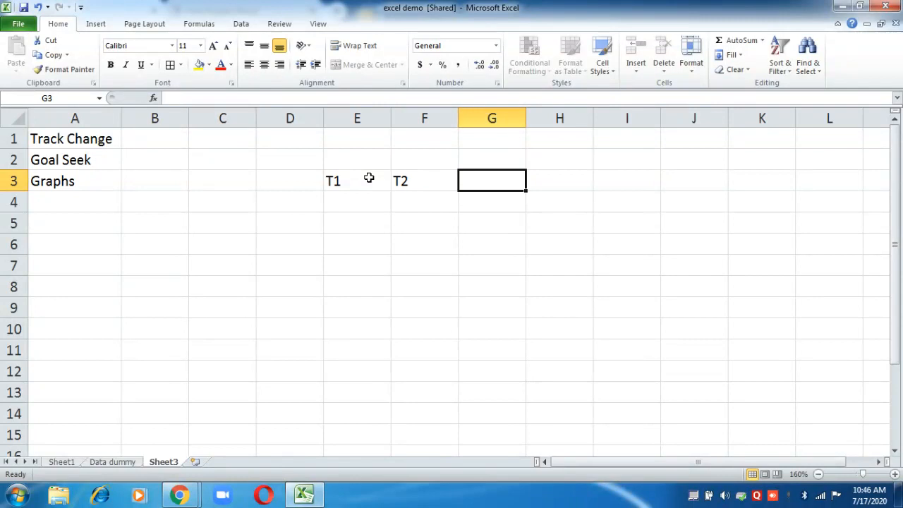
type("TOTAL")
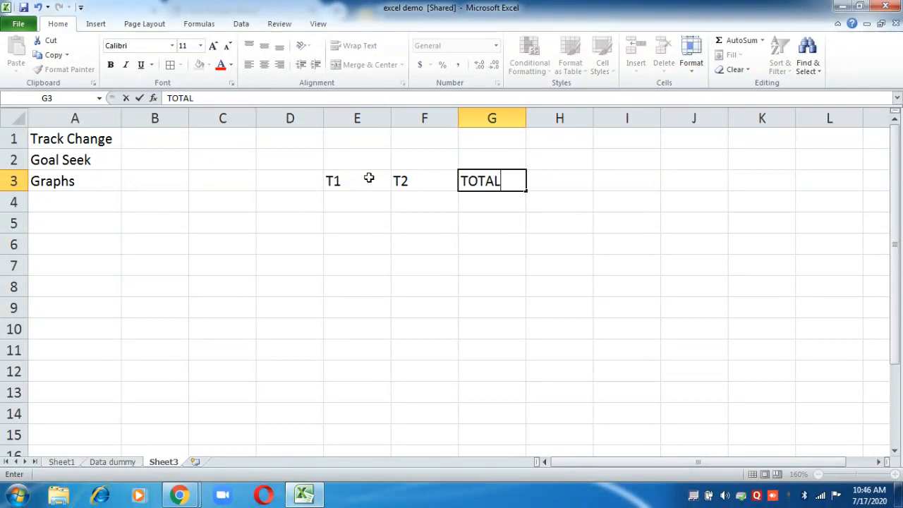
left_click(478, 203)
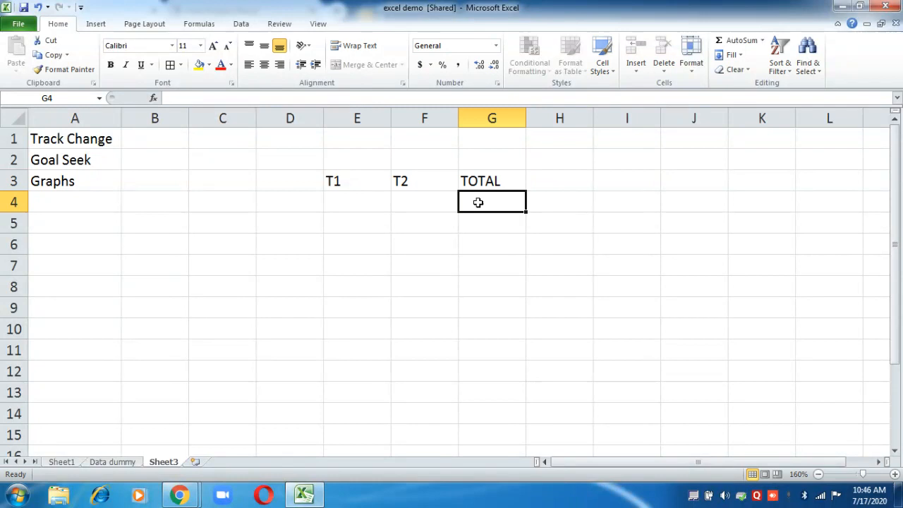
Enter the formula =E4+F4 in cell G4 under the TOTAL heading
left_click(371, 199)
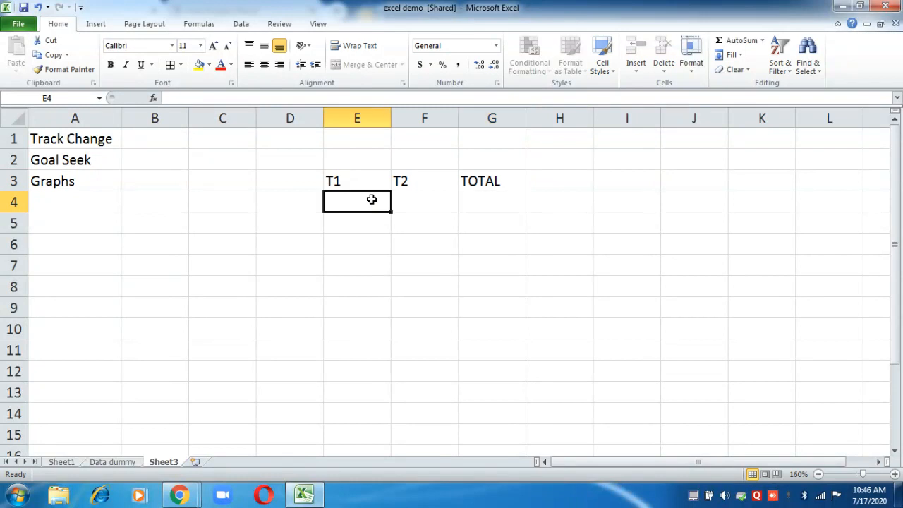
left_click(500, 201)
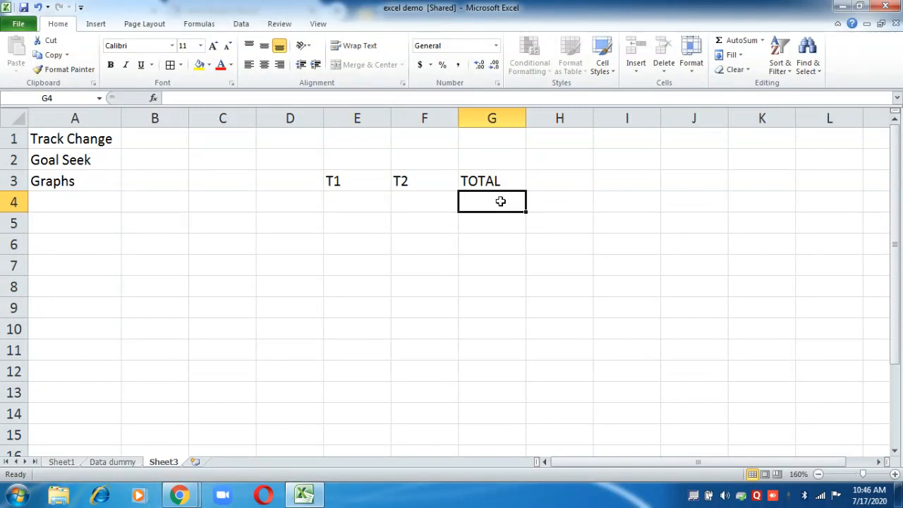
type("=")
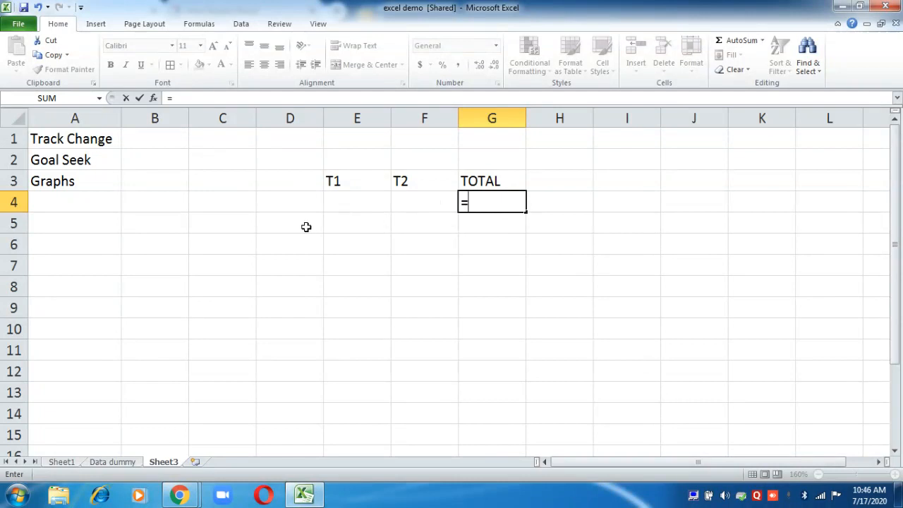
left_click(375, 203)
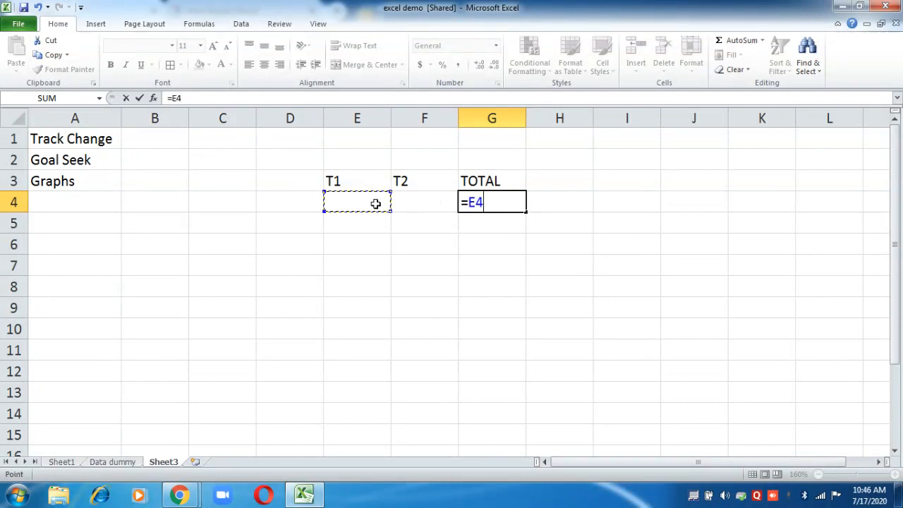
type("+")
left_click(415, 203)
key("Return")
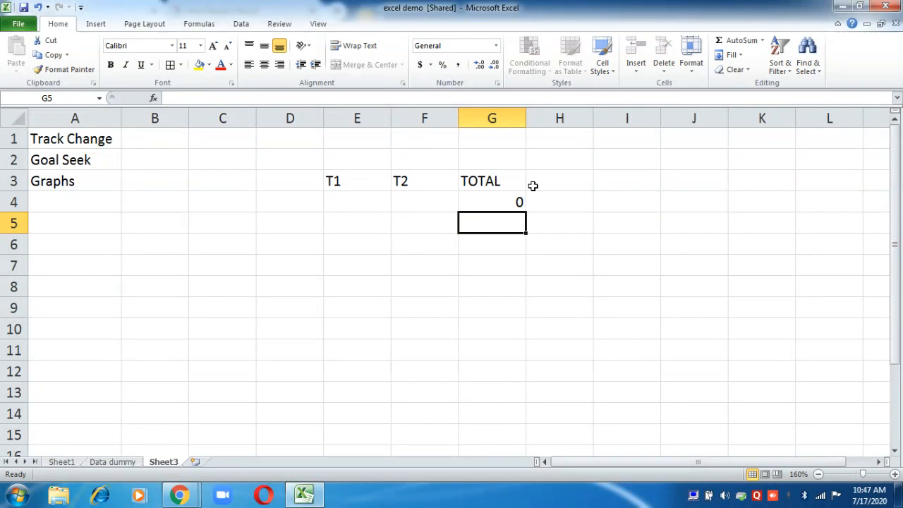
Enter 87 as the T1 mark in cell E4
left_click(363, 198)
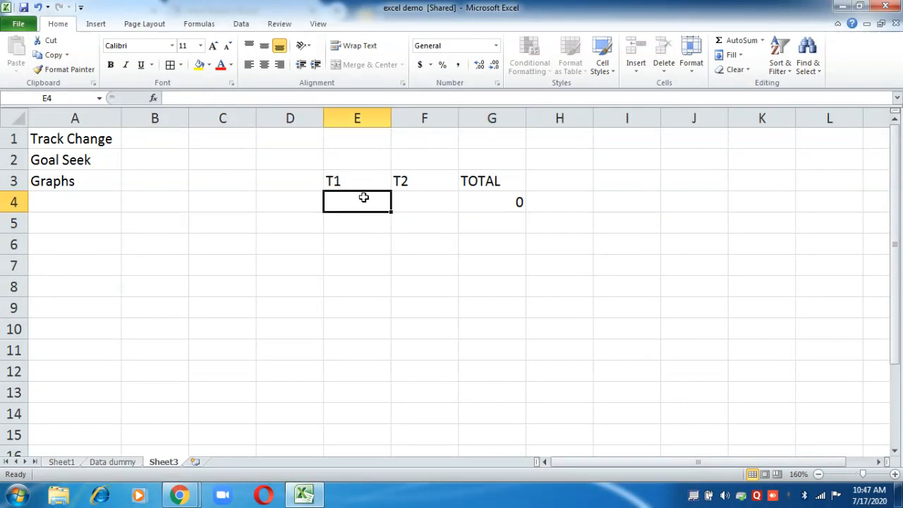
type("87")
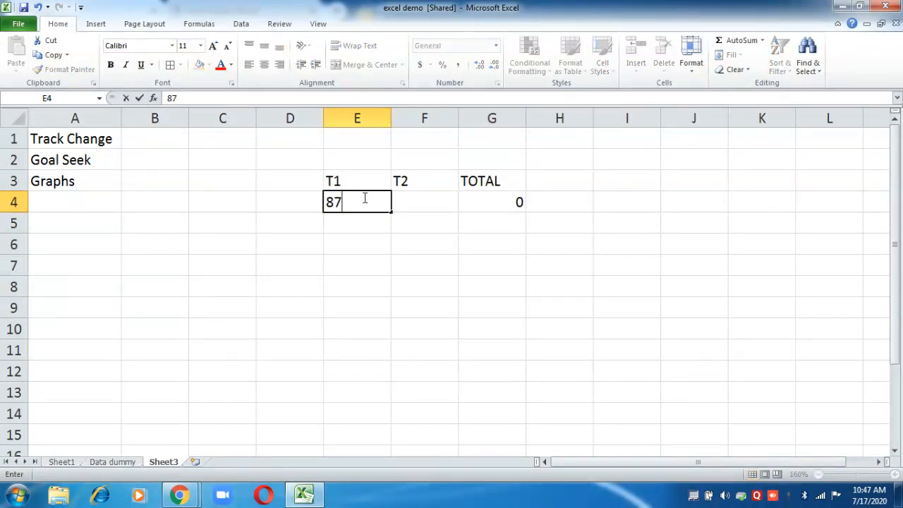
key("Return")
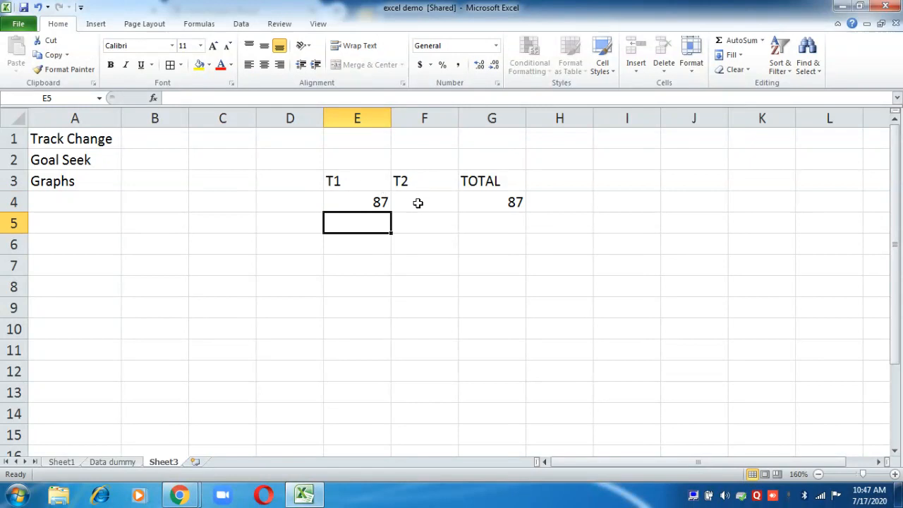
Try Goal Seek on total cell G4 with a target value of 190 by changing cell F4, and discard the solution
left_click(475, 199)
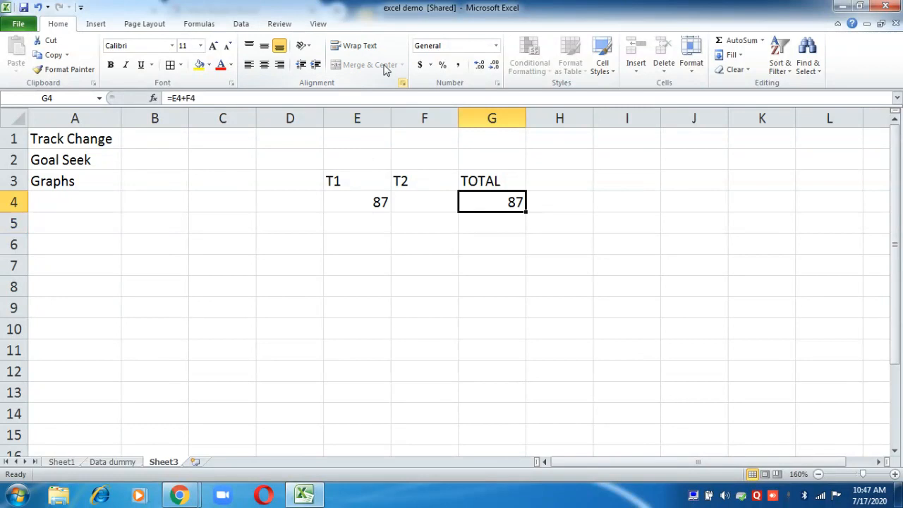
left_click(240, 25)
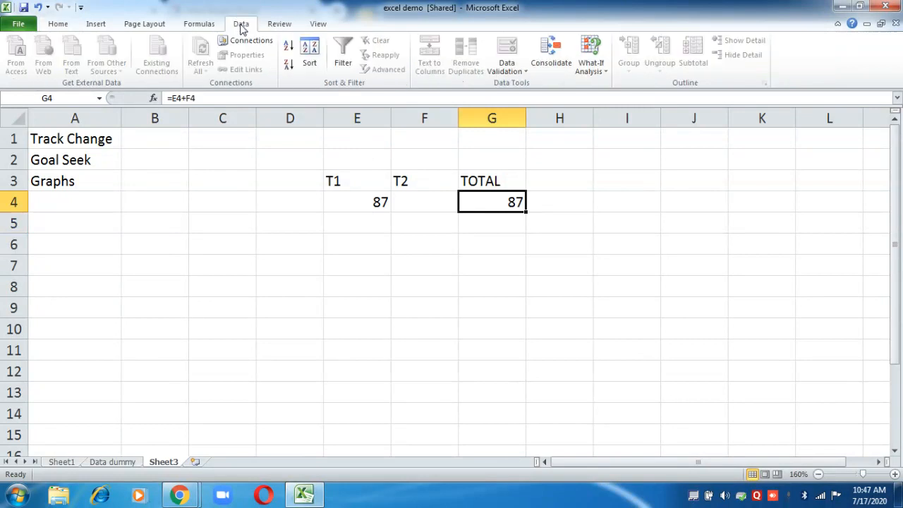
left_click(594, 70)
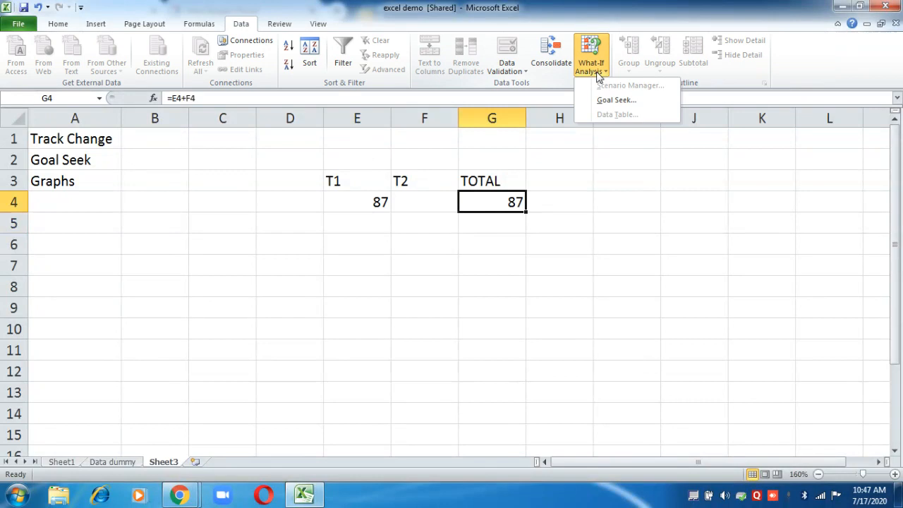
left_click(619, 103)
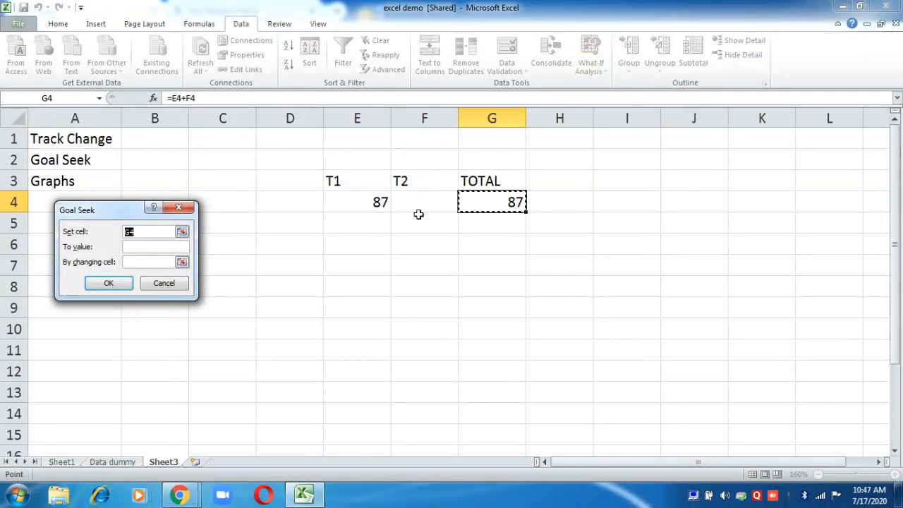
left_click(148, 249)
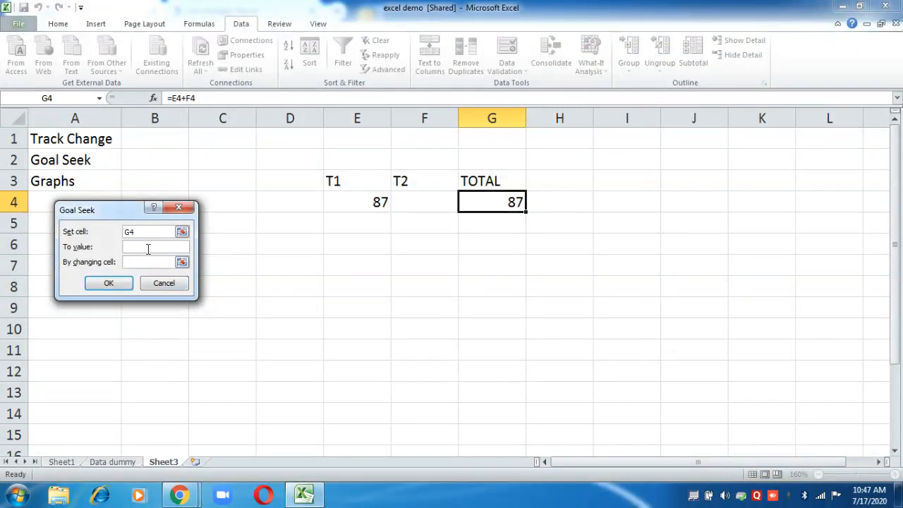
type("190")
left_click(141, 264)
left_click(424, 200)
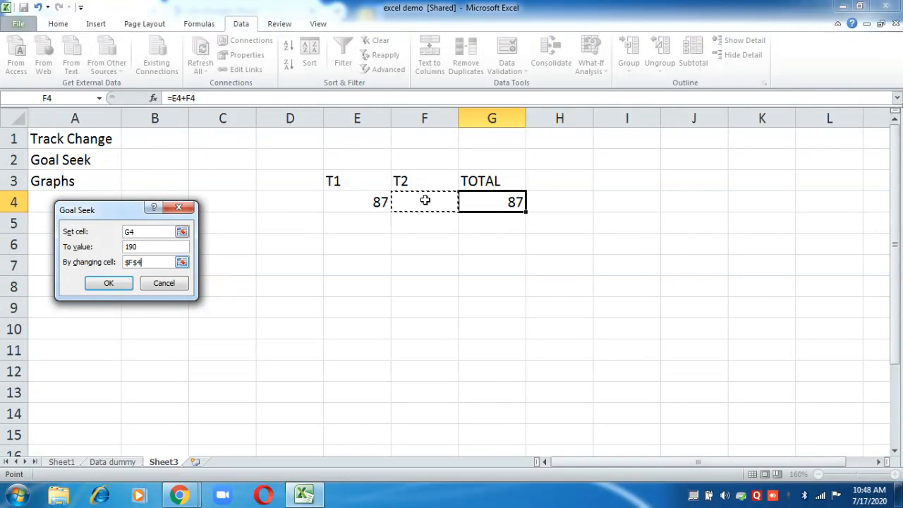
left_click(118, 287)
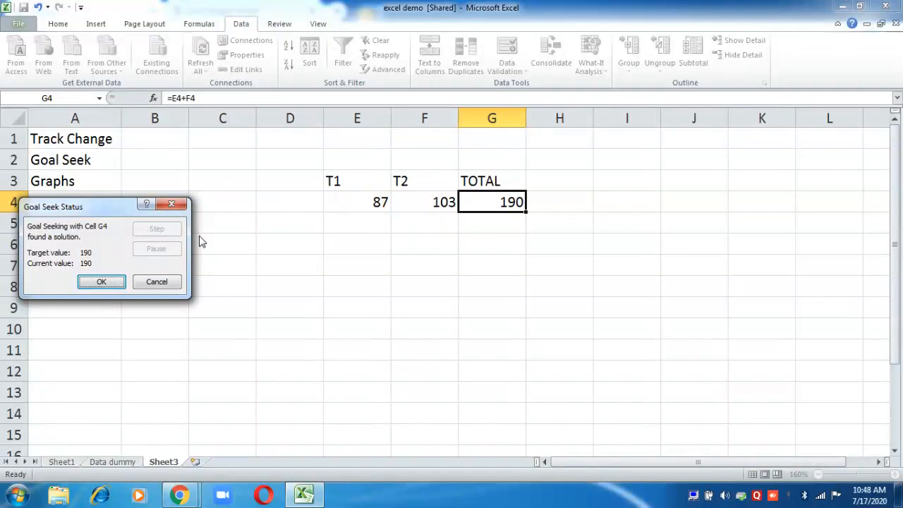
left_click(156, 282)
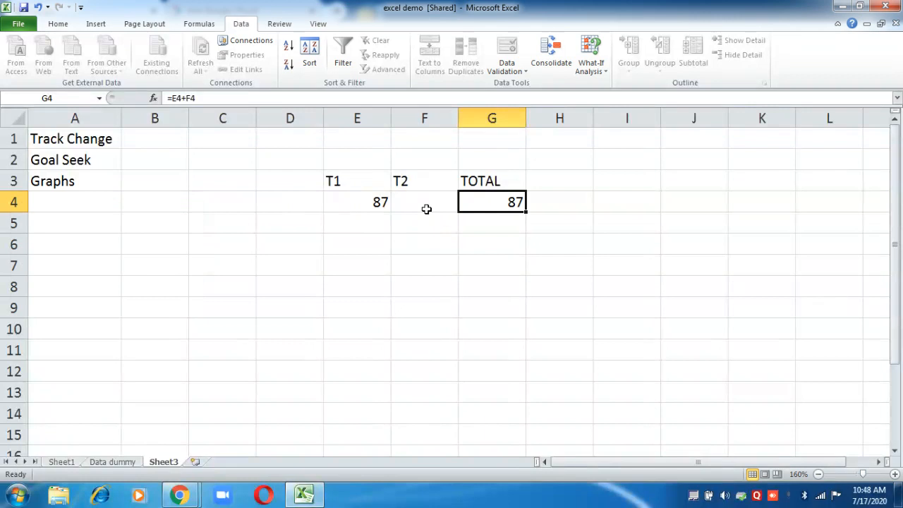
Set the T1 mark in cell E4 to 90
left_click(354, 200)
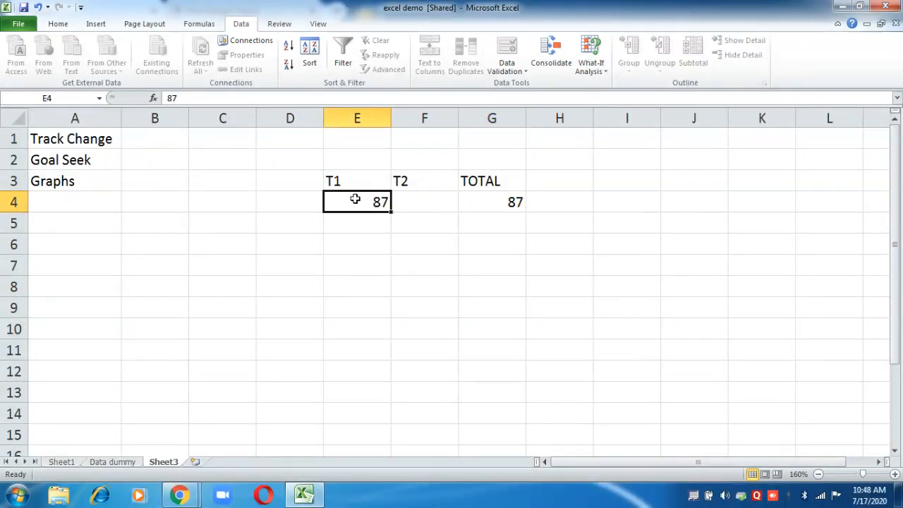
type("90")
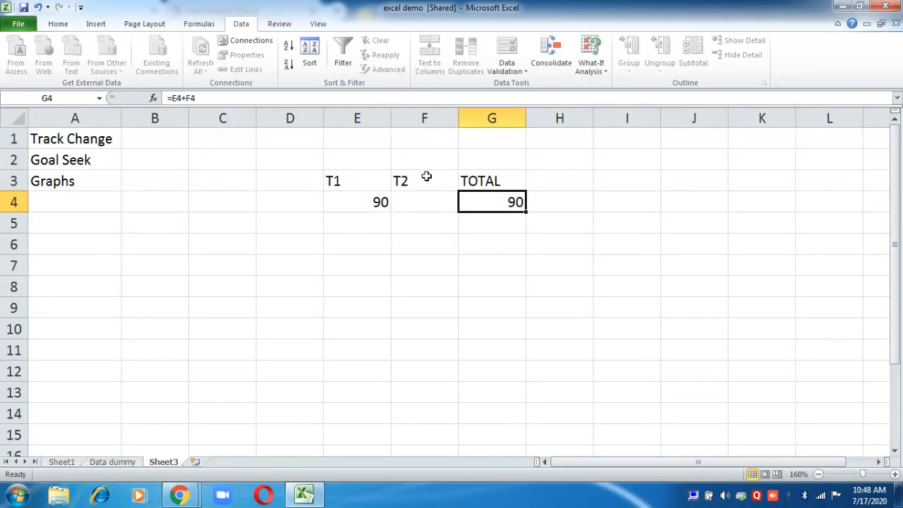
Try Goal Seek on total cell G4 with a target value of 180 by changing cell F4, and discard the solution
left_click(591, 71)
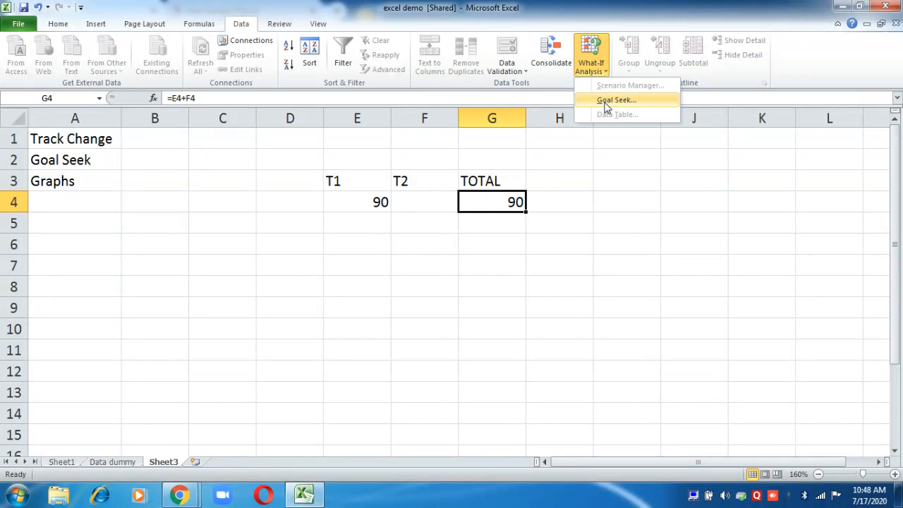
left_click(605, 100)
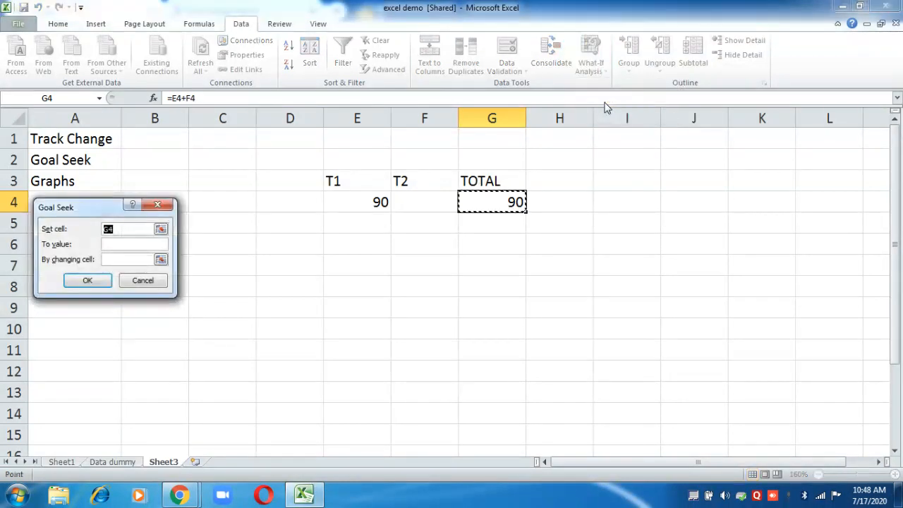
mouse_move(181, 497)
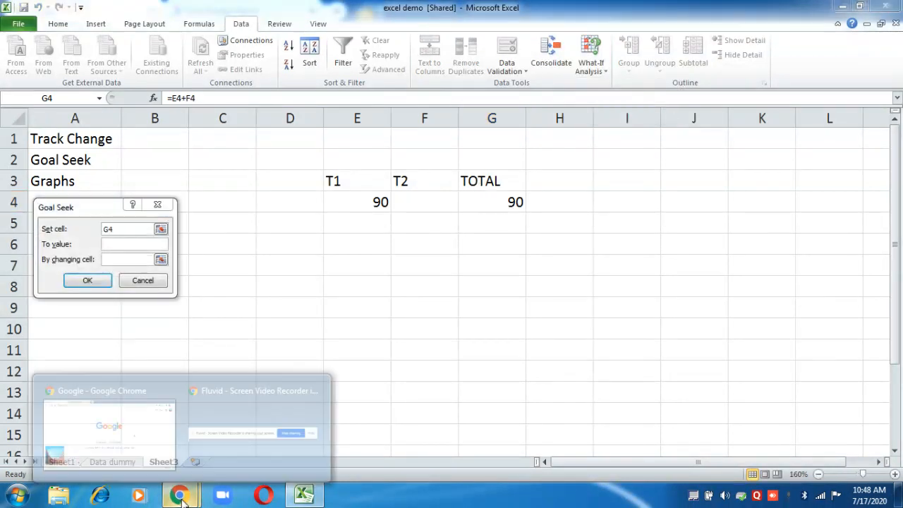
left_click(149, 452)
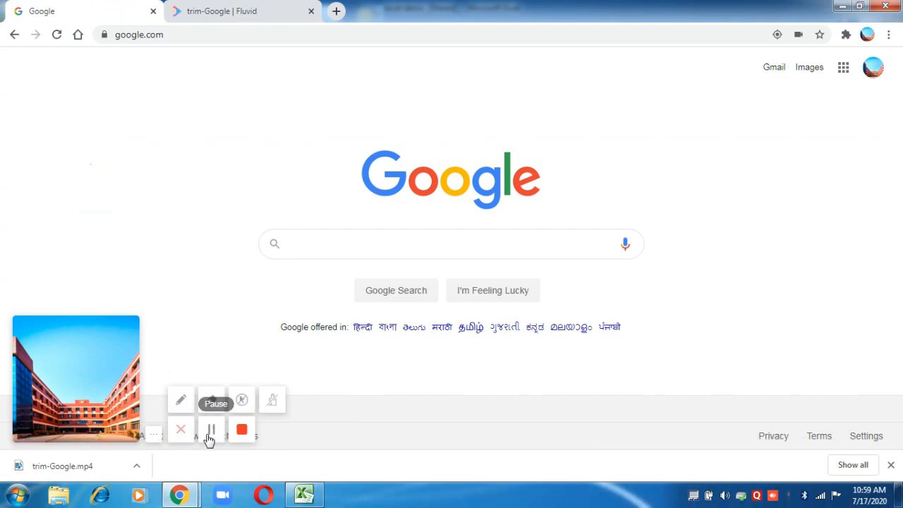
left_click(303, 495)
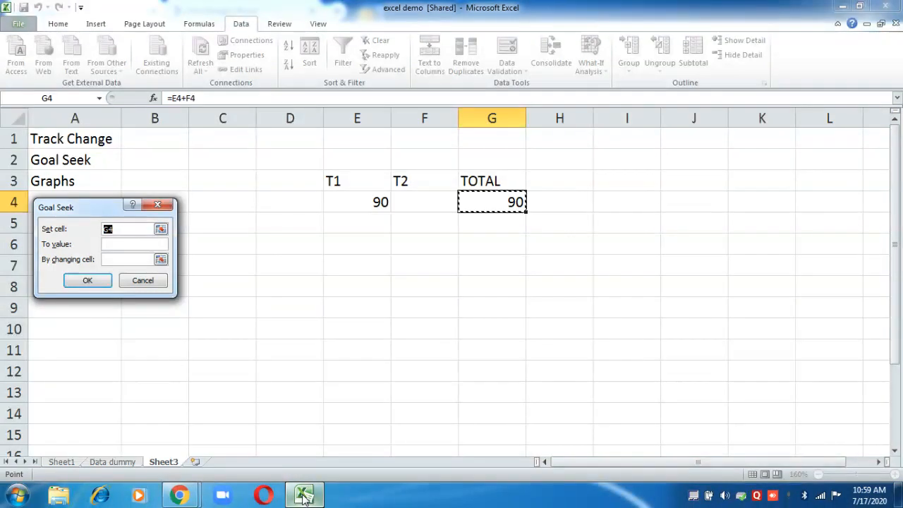
left_click(125, 243)
left_click(428, 205)
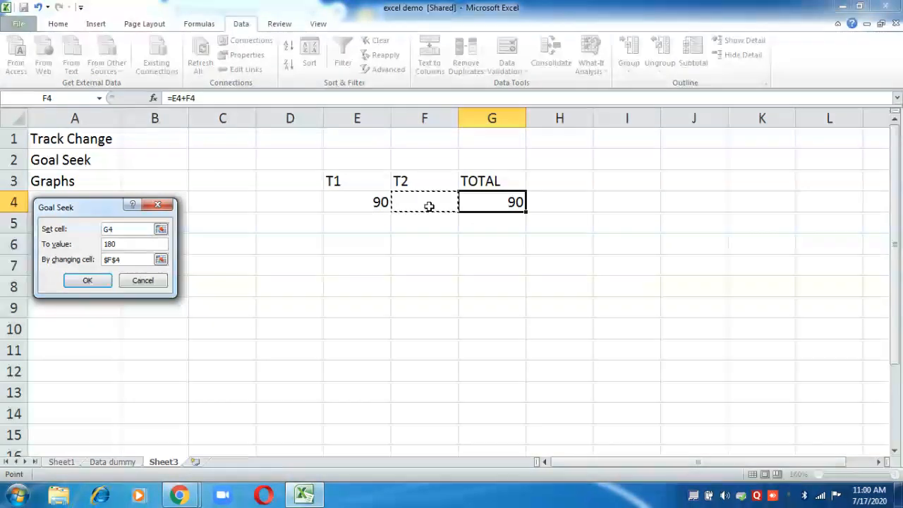
left_click(88, 281)
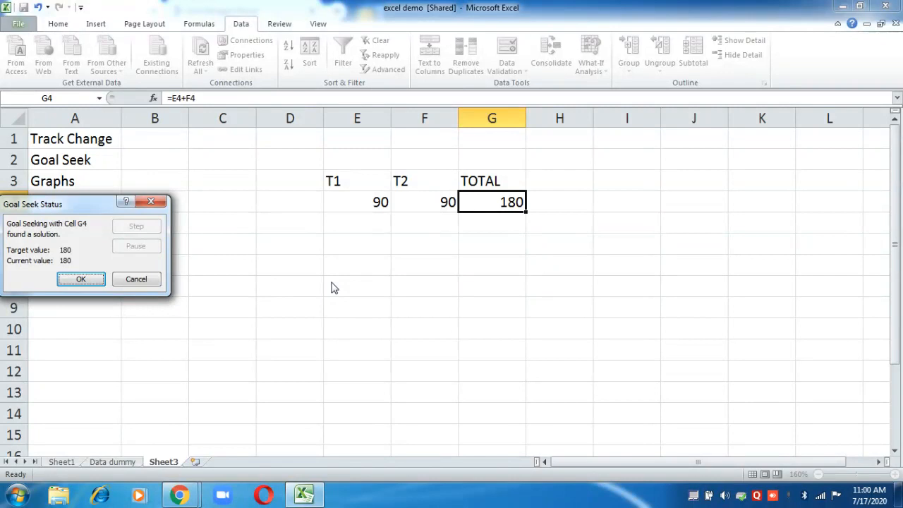
left_click(137, 280)
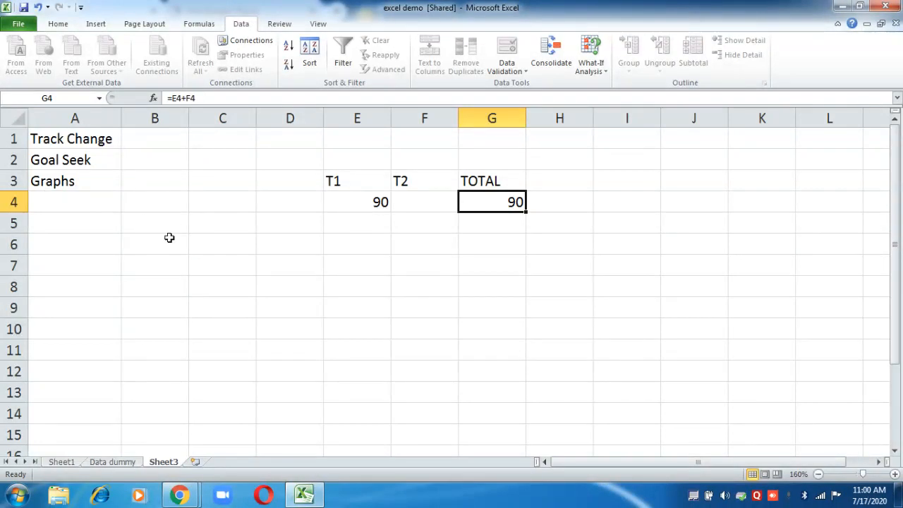
Copy the header row and first six student rows, A1:M7, from the Data dummy sheet
left_click(112, 461)
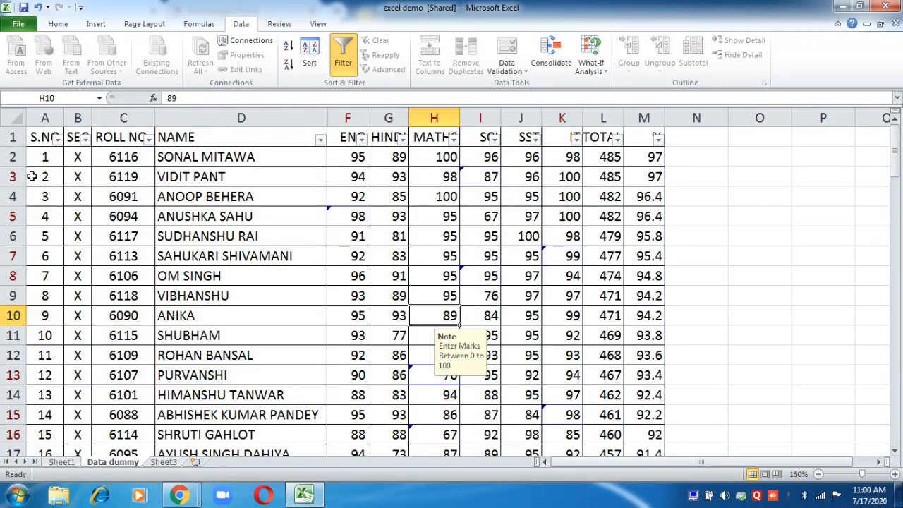
left_click_drag(46, 137, 635, 258)
key("ctrl+c")
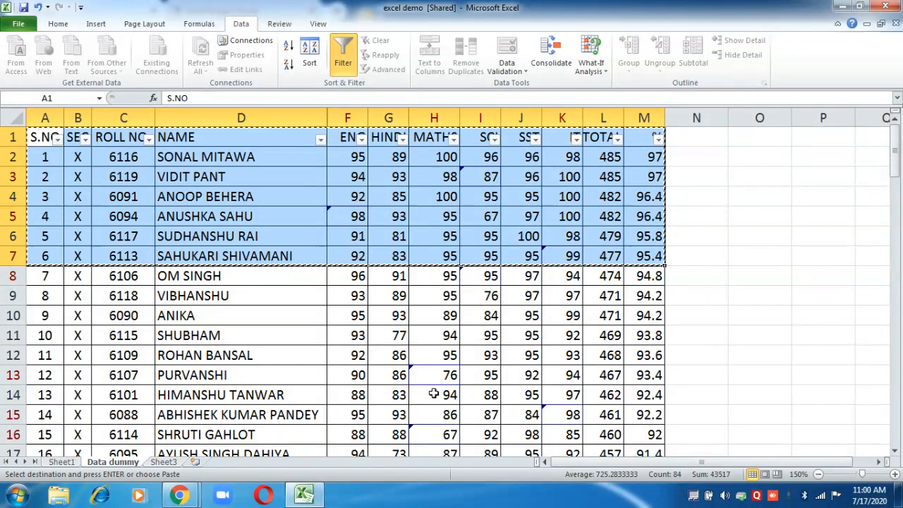
Insert a new worksheet zoomed to 150% and paste the copied marks table starting at cell A1
left_click(164, 461)
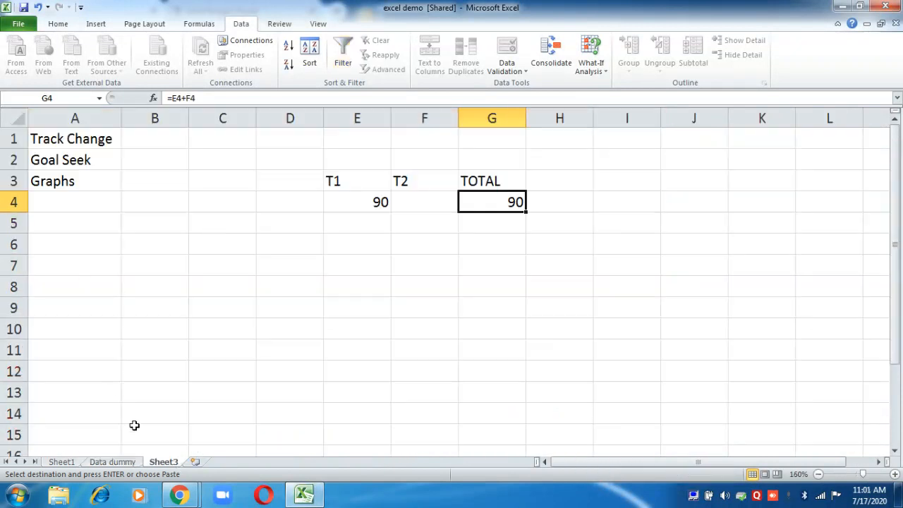
left_click(196, 463)
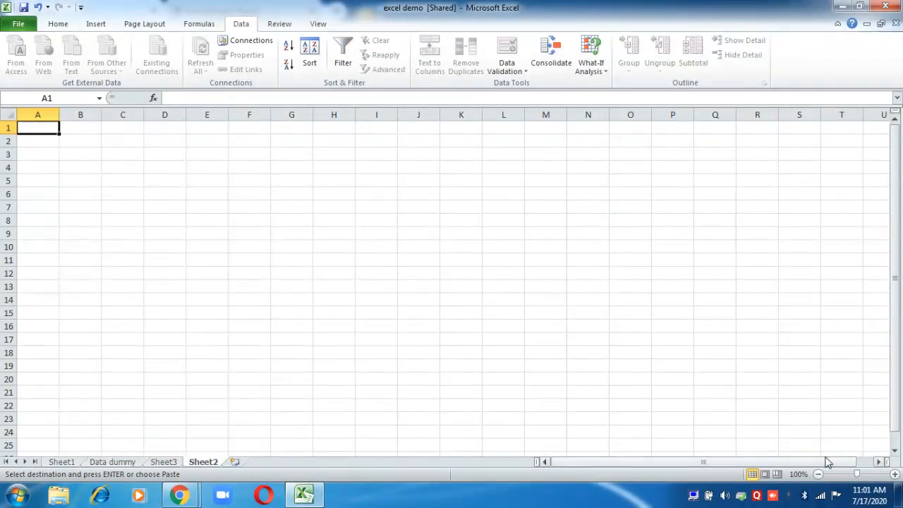
left_click(894, 474)
left_click(894, 474)
left_click(894, 473)
left_click(894, 474)
left_click(894, 474)
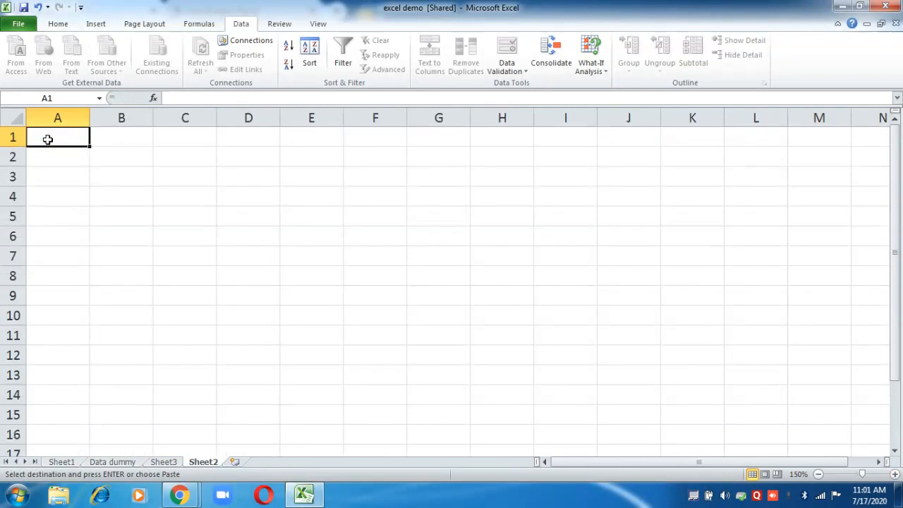
key("ctrl+v")
left_click(327, 329)
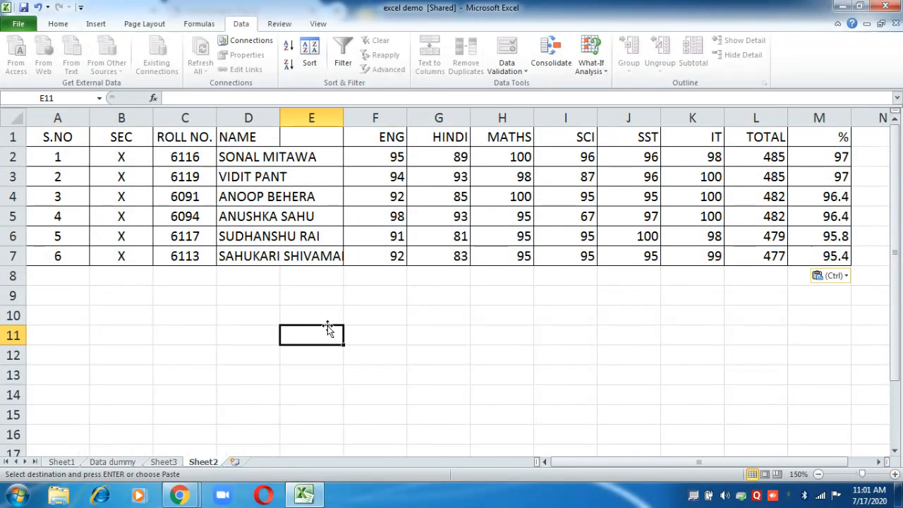
Delete the SEC and ROLL NO. columns from the pasted marks table
left_click(122, 117)
right_click(122, 118)
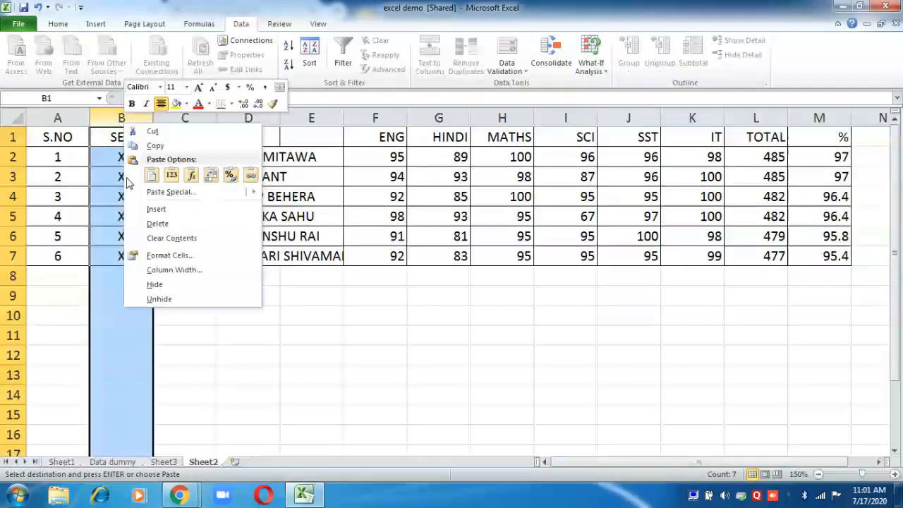
left_click(178, 223)
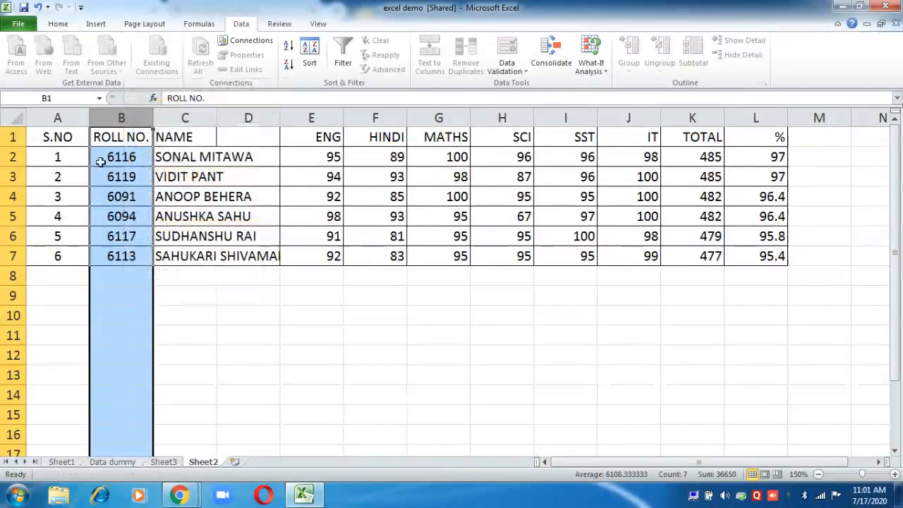
right_click(109, 116)
left_click(142, 218)
left_click(71, 149)
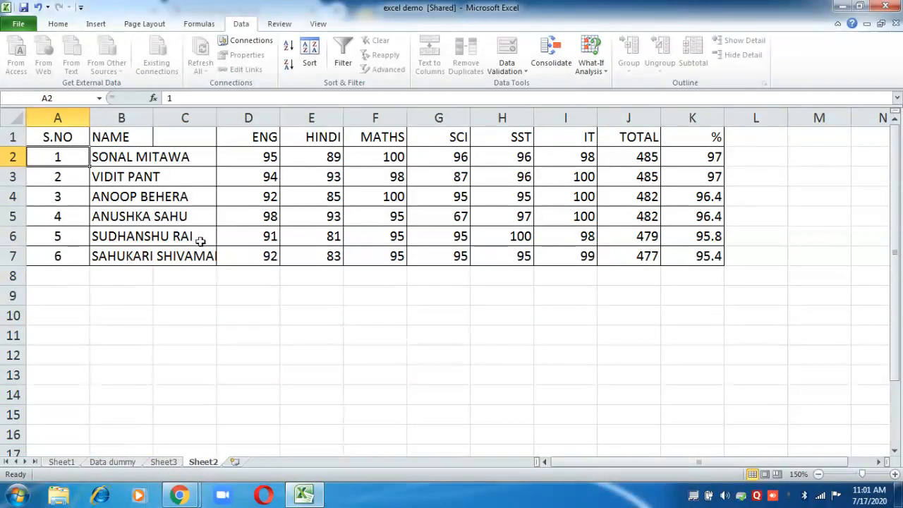
Delete the empty column beside NAME and autofit the NAME column to its contents
left_click(184, 115)
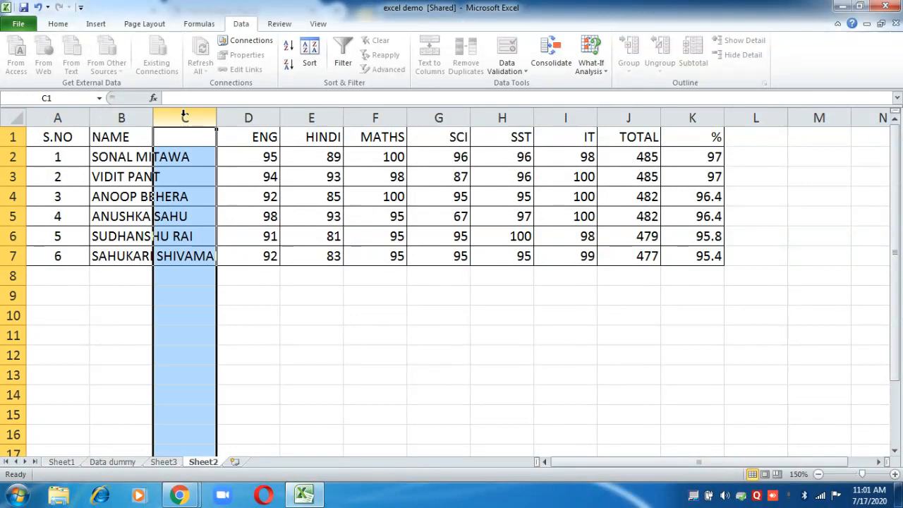
right_click(184, 117)
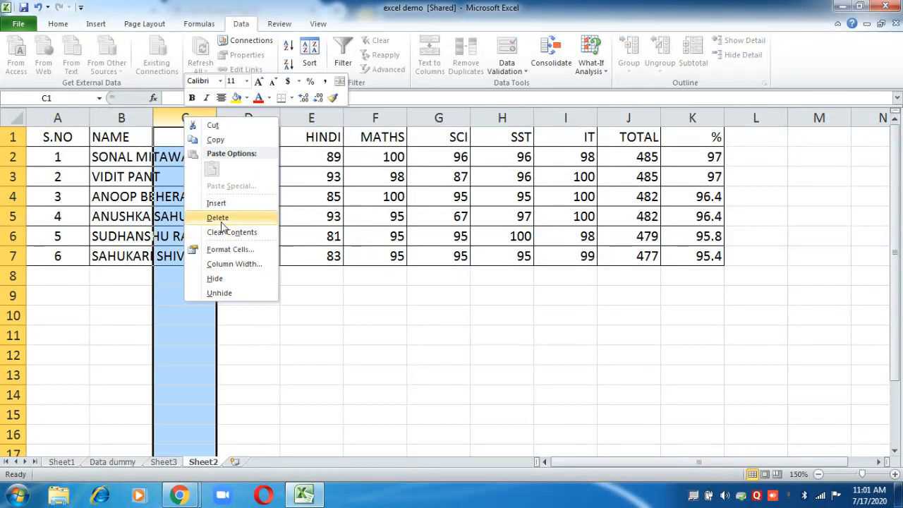
left_click(221, 223)
double_click(152, 118)
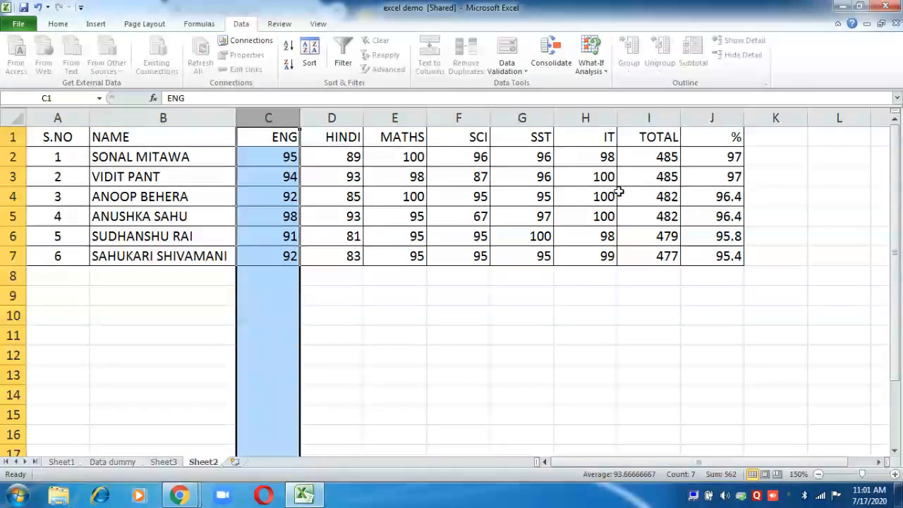
left_click(594, 352)
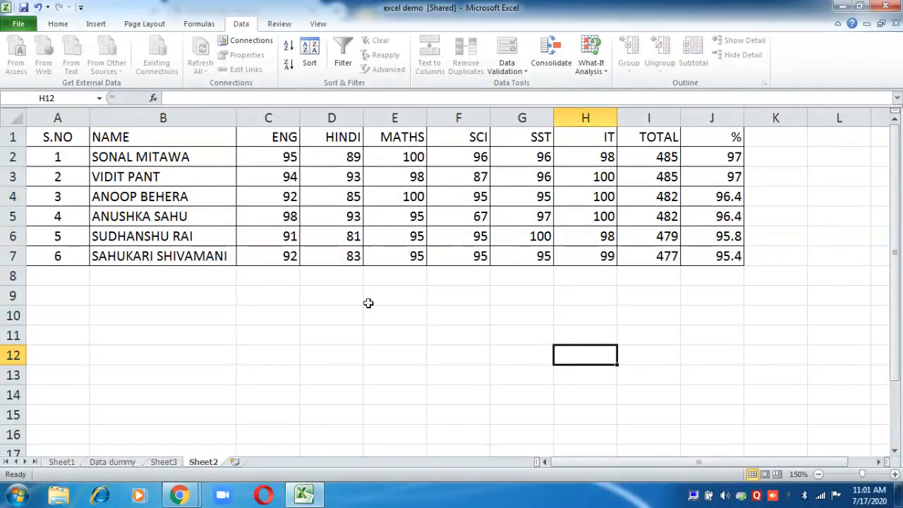
Select the marks table A1:H7 and check whether the chart commands are available for it
left_click_drag(136, 136, 262, 153)
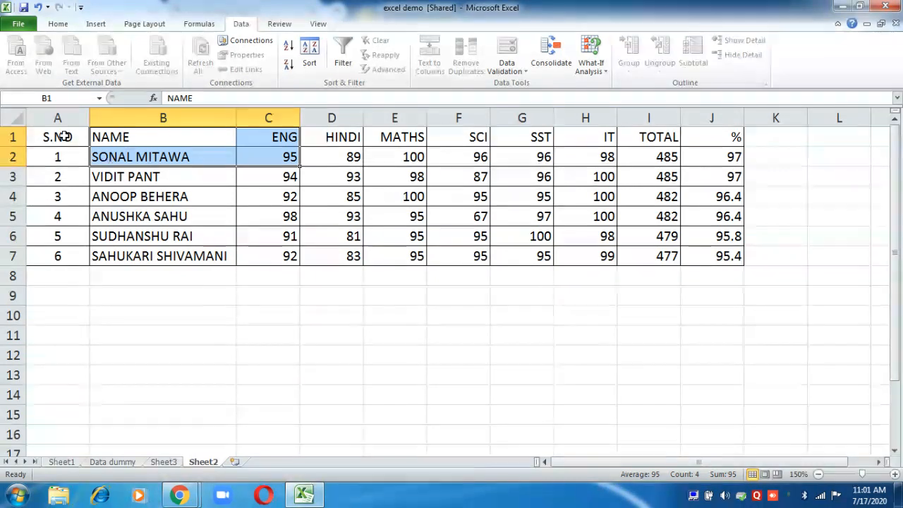
left_click_drag(64, 137, 598, 256)
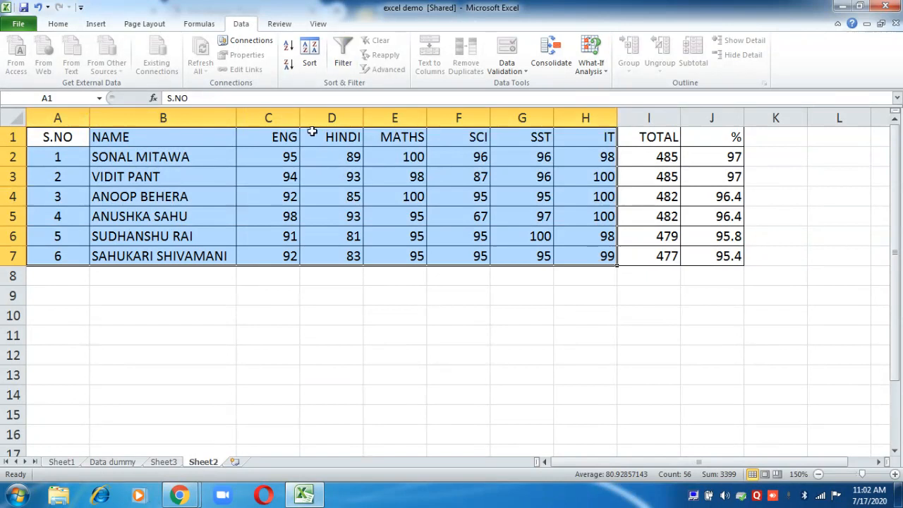
left_click(95, 24)
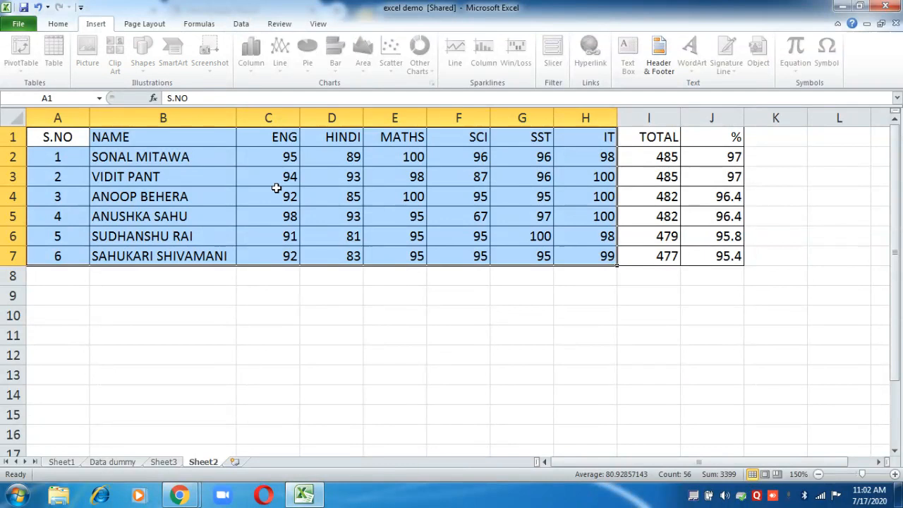
left_click(315, 164)
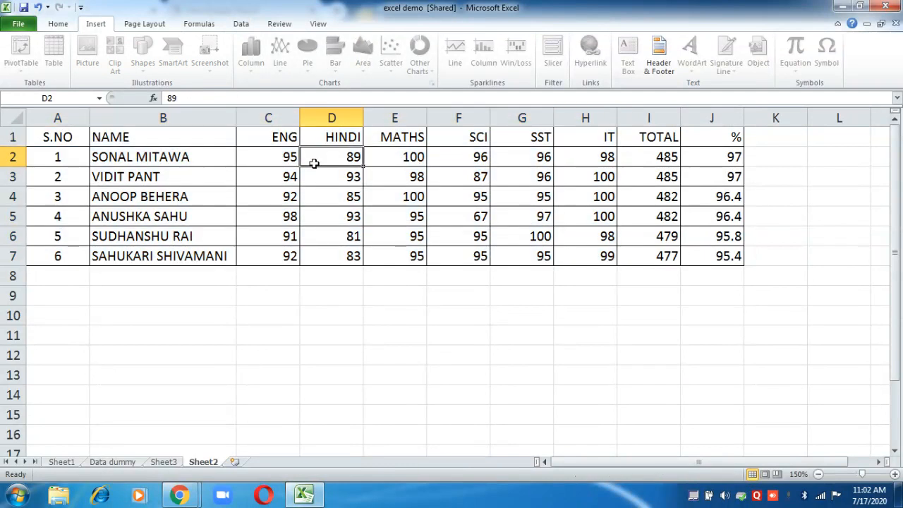
left_click(225, 169)
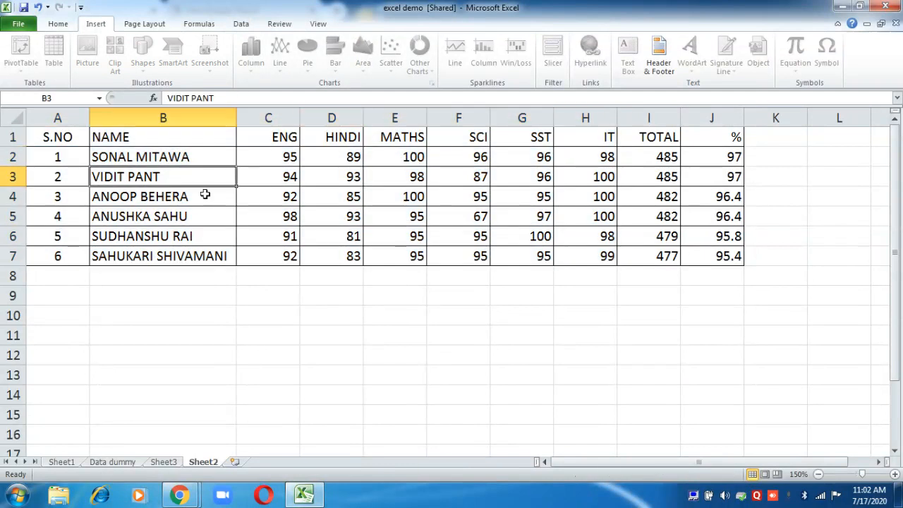
Check across the Data dummy sheet, the other sheets and the command groups whether chart insertion is available
left_click(115, 462)
left_click(274, 409)
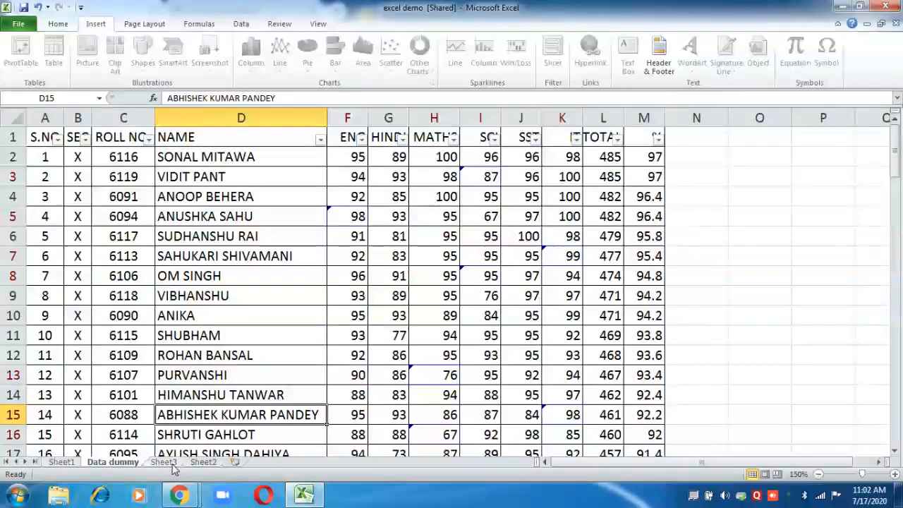
left_click(169, 464)
left_click(207, 466)
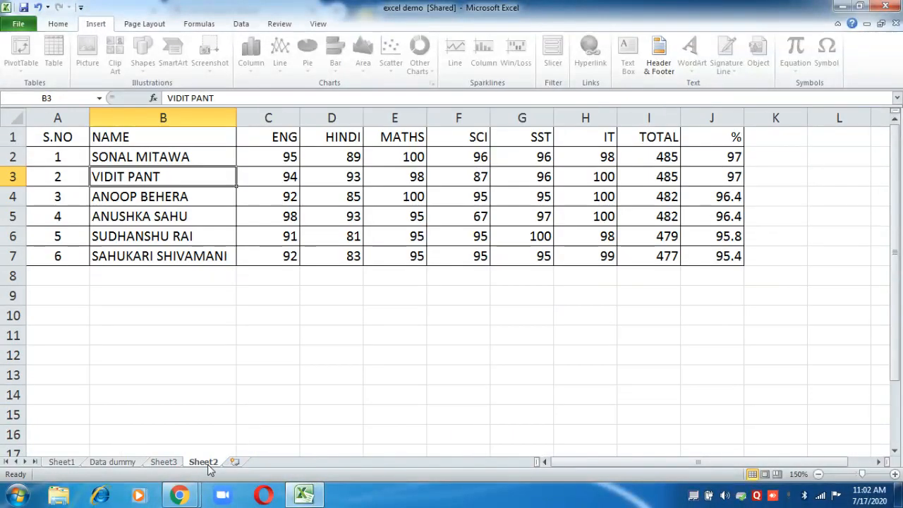
left_click(121, 464)
left_click(282, 349)
key("ctrl+Up")
double_click(305, 258)
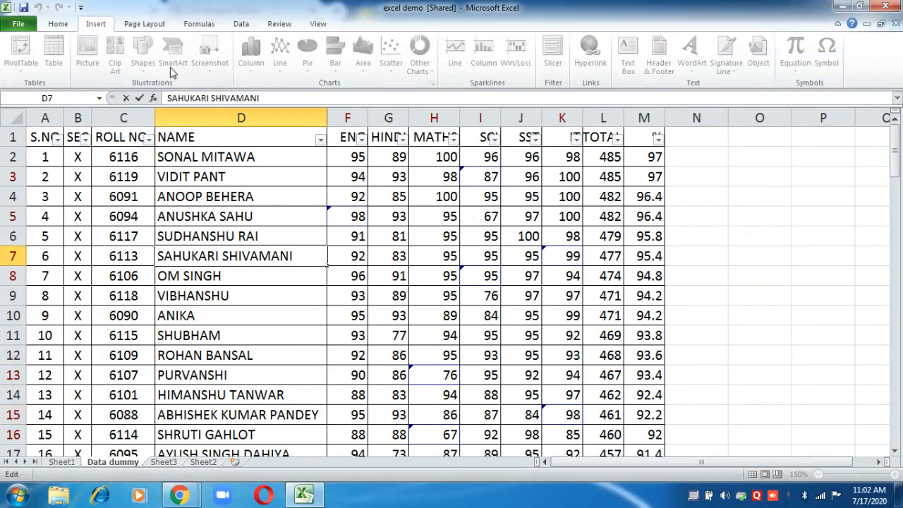
left_click(61, 27)
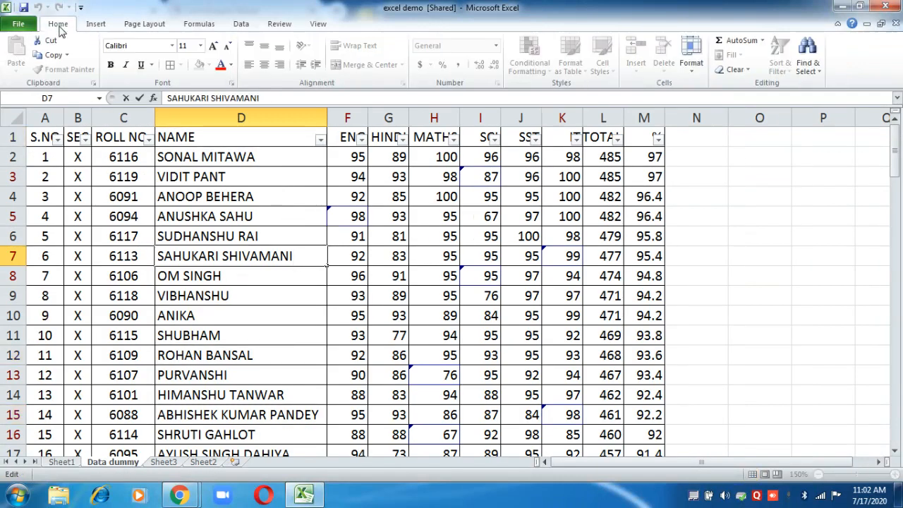
left_click(97, 25)
left_click(143, 23)
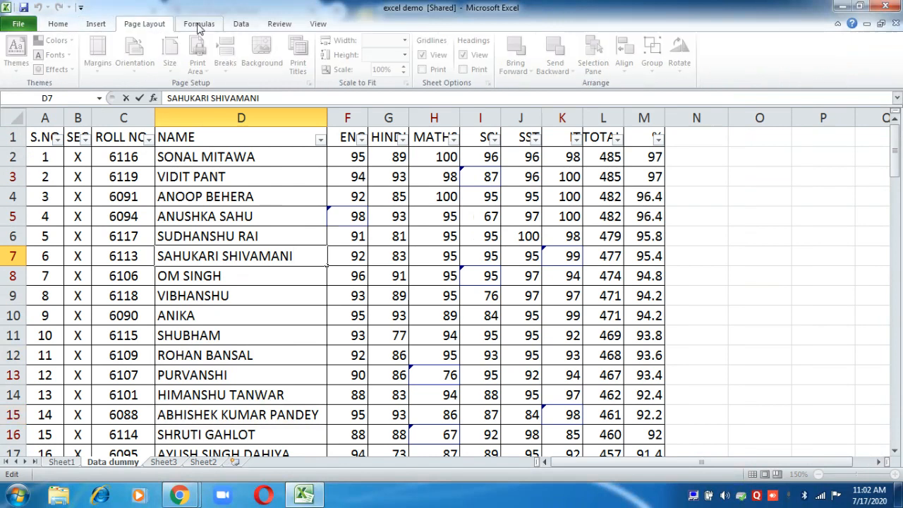
left_click(198, 24)
left_click(241, 24)
left_click(278, 24)
left_click(318, 24)
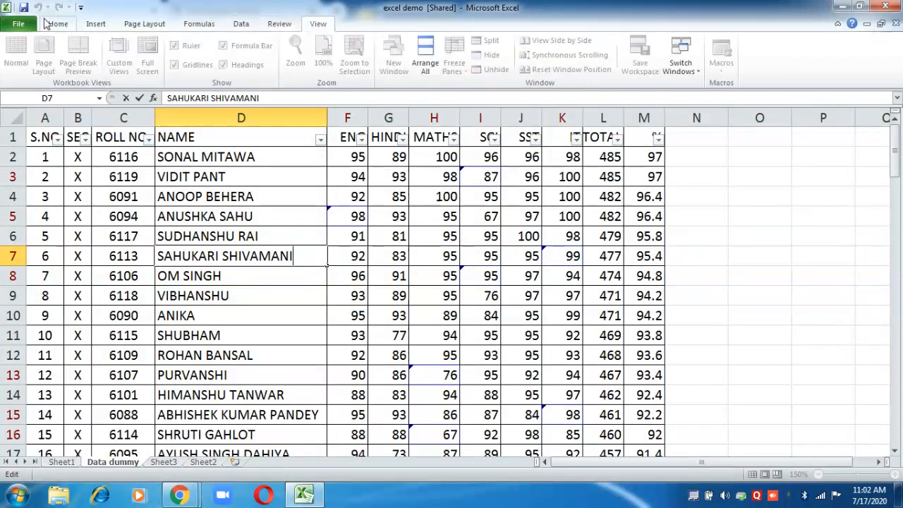
left_click(246, 26)
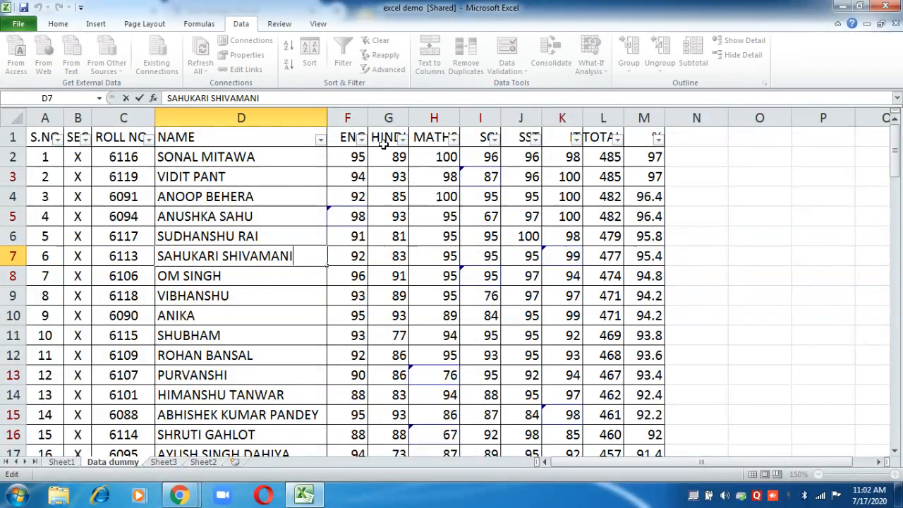
left_click(449, 240)
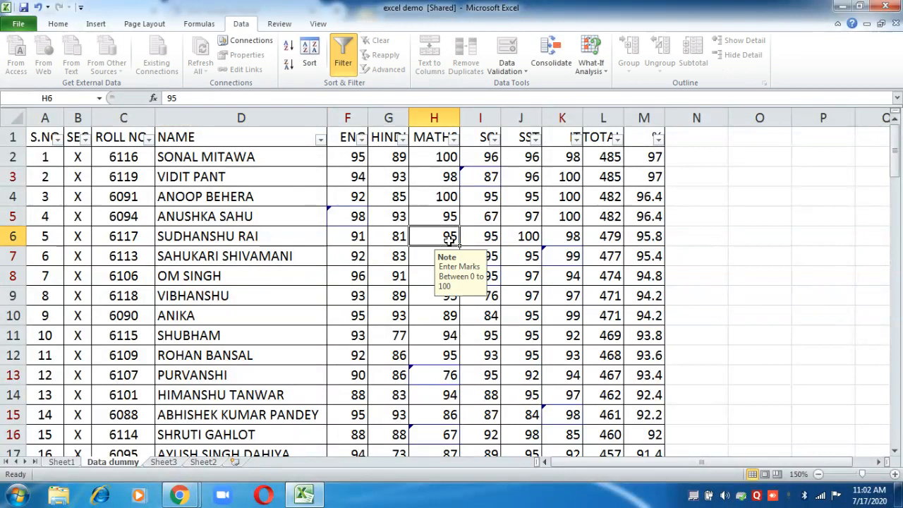
left_click(338, 317)
left_click(246, 236)
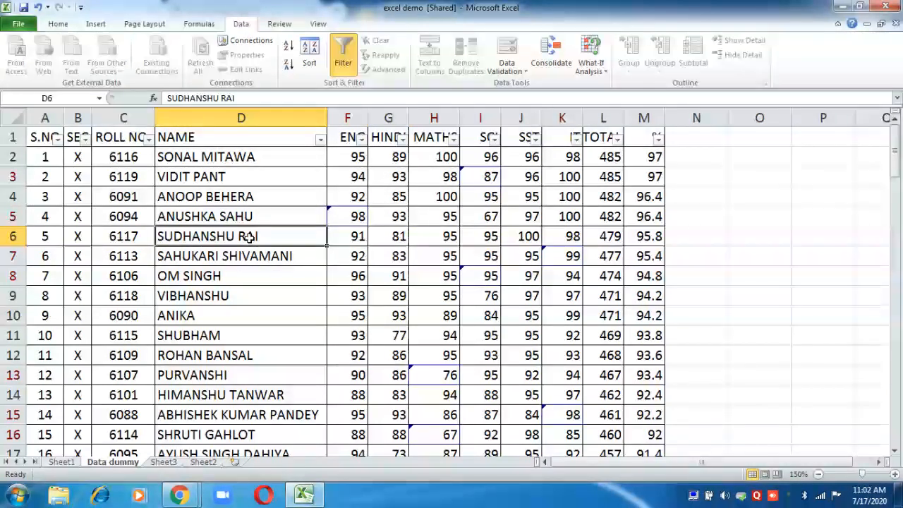
left_click(584, 70)
left_click(610, 99)
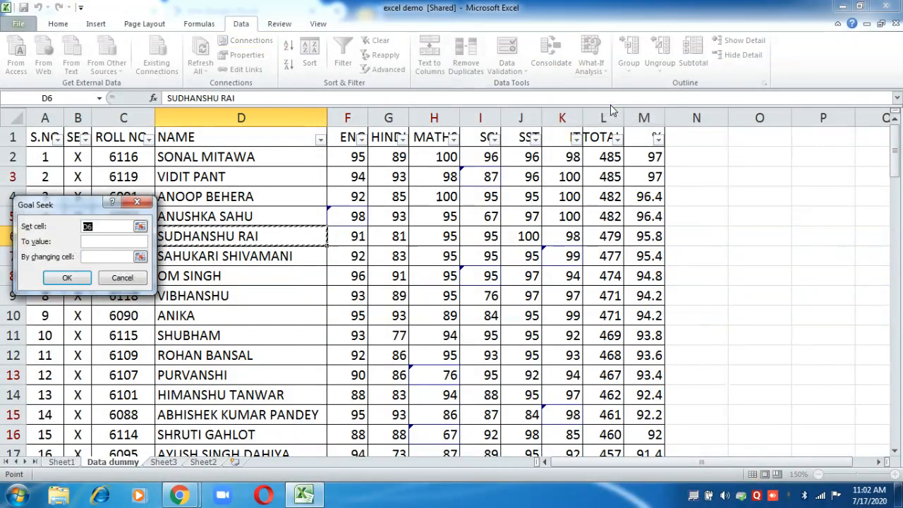
left_click(134, 280)
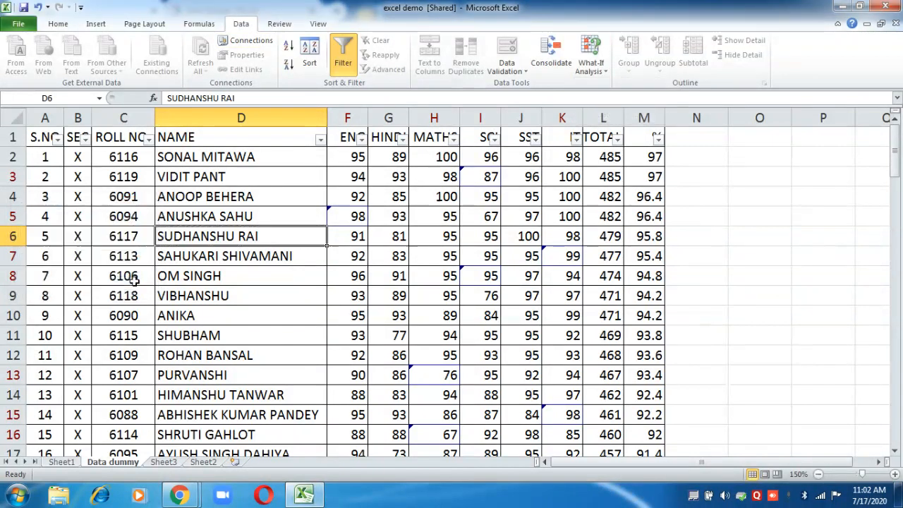
Turn off the column filters on the Data dummy marks table
left_click(88, 21)
left_click(236, 27)
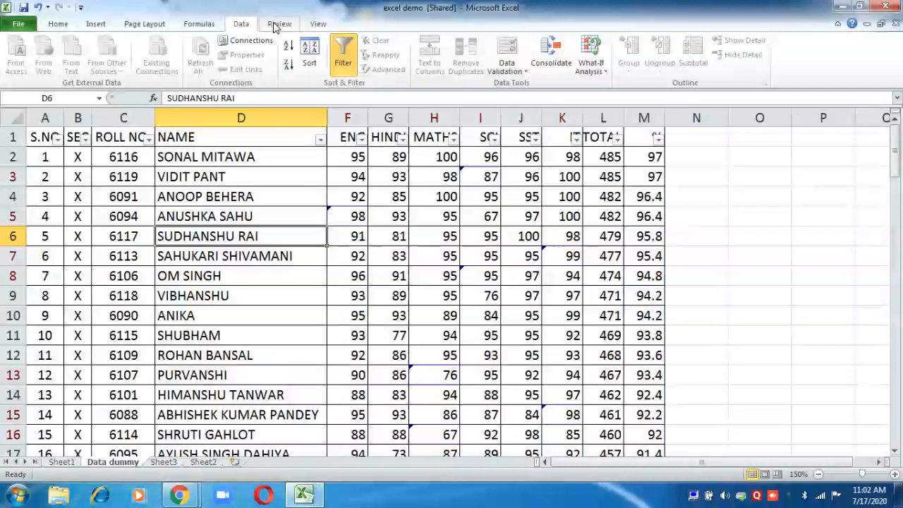
left_click(345, 62)
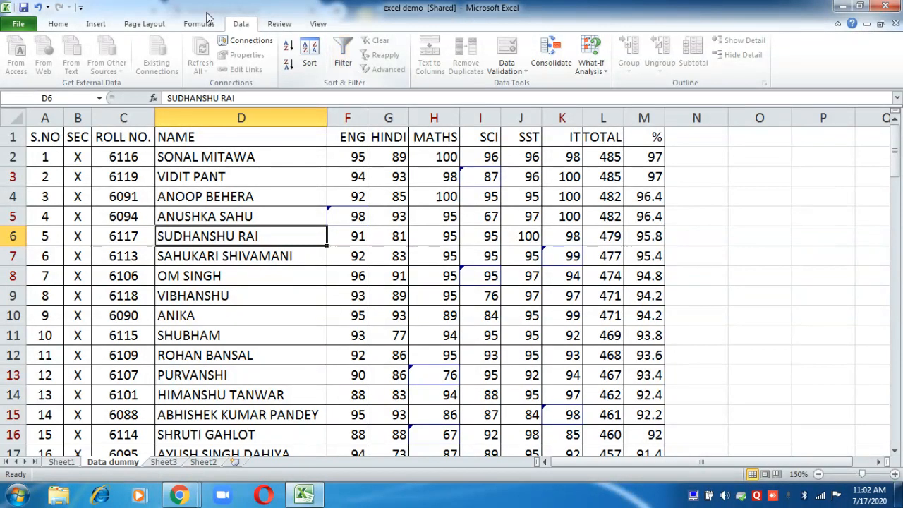
Check across the command groups and different cell selections whether charts can be inserted on the unfiltered Data dummy sheet
left_click(188, 26)
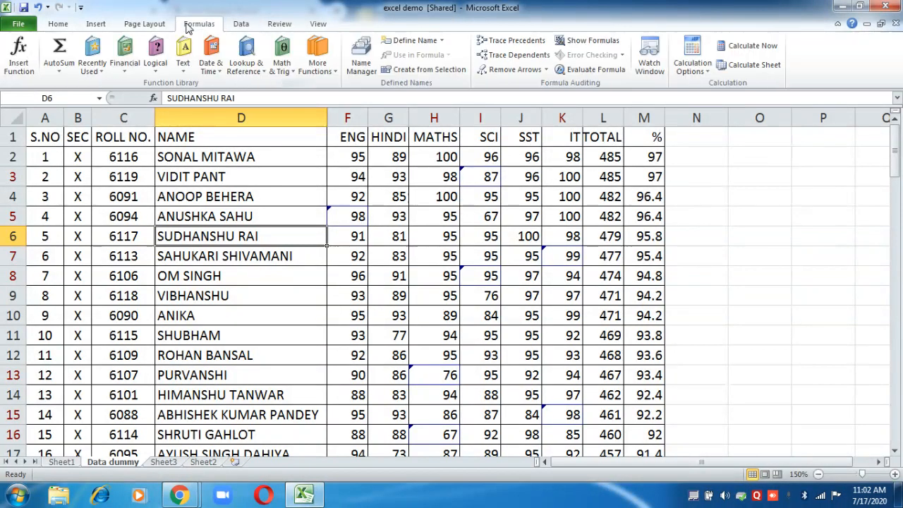
left_click(158, 27)
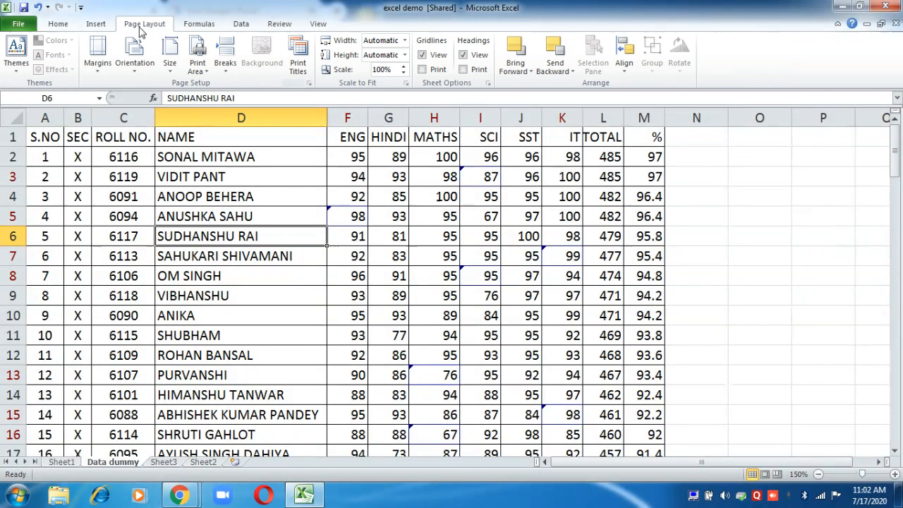
left_click(97, 25)
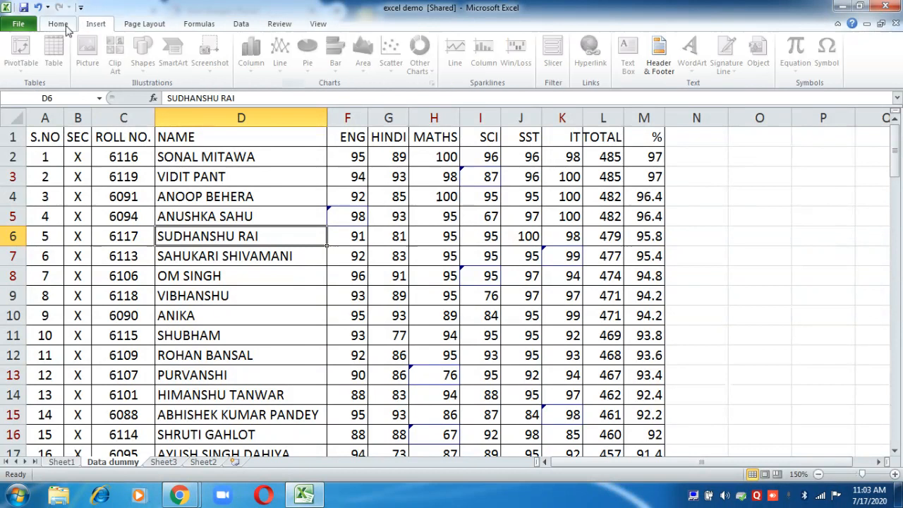
left_click(446, 248)
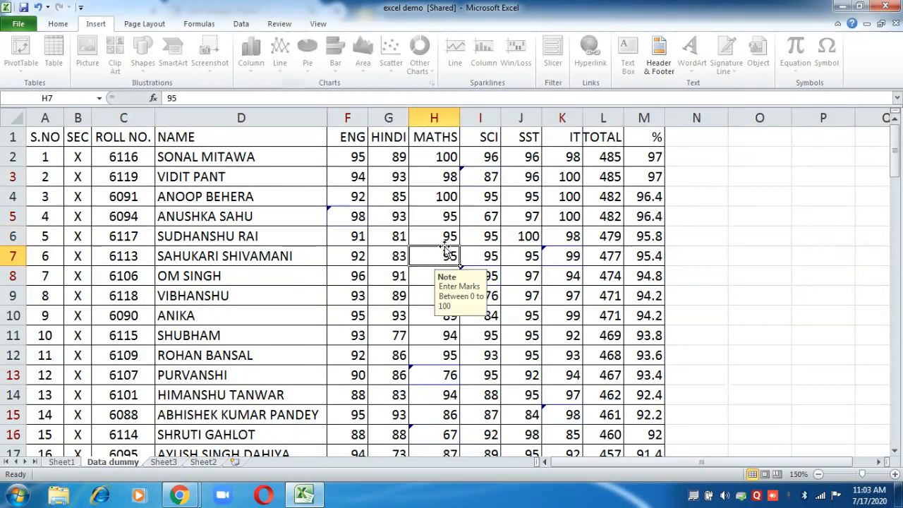
left_click(354, 117)
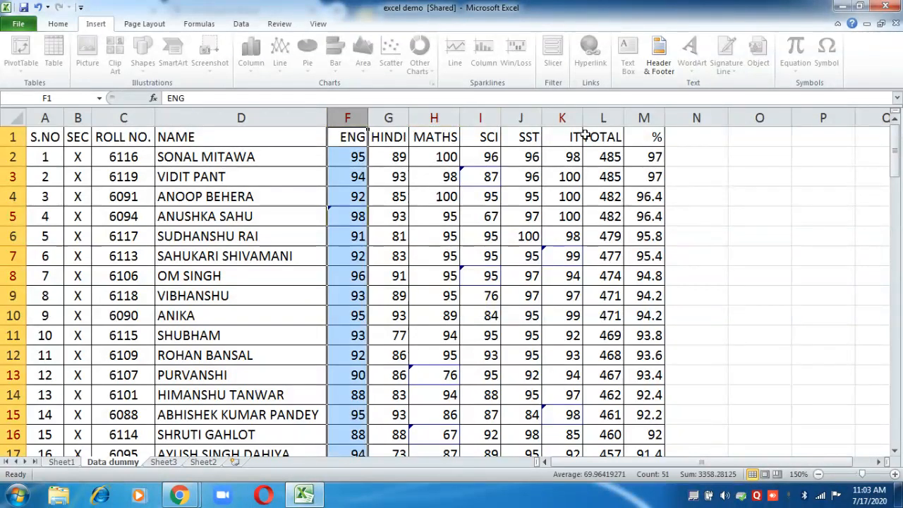
left_click(572, 235)
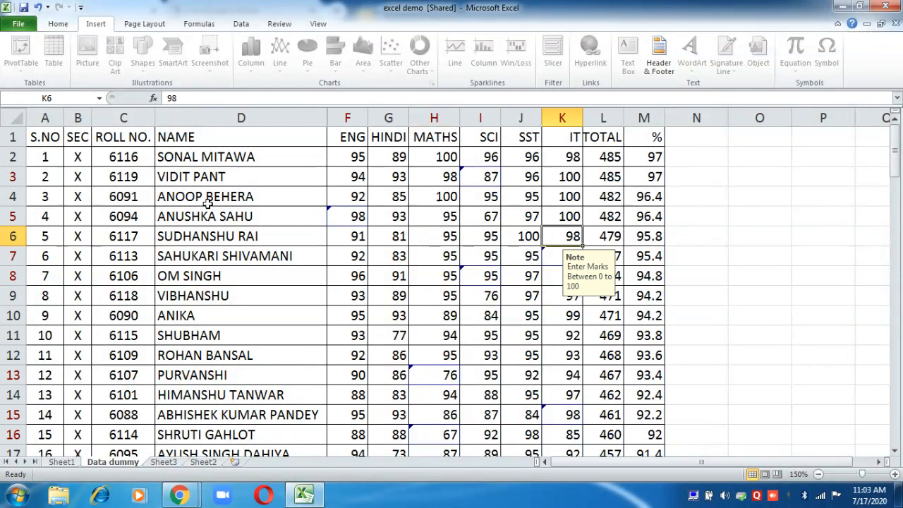
left_click(147, 26)
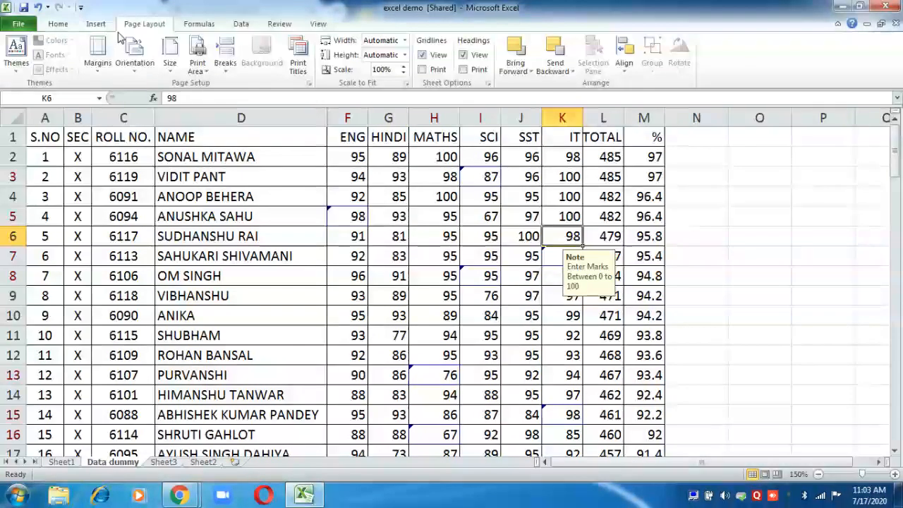
left_click(329, 348)
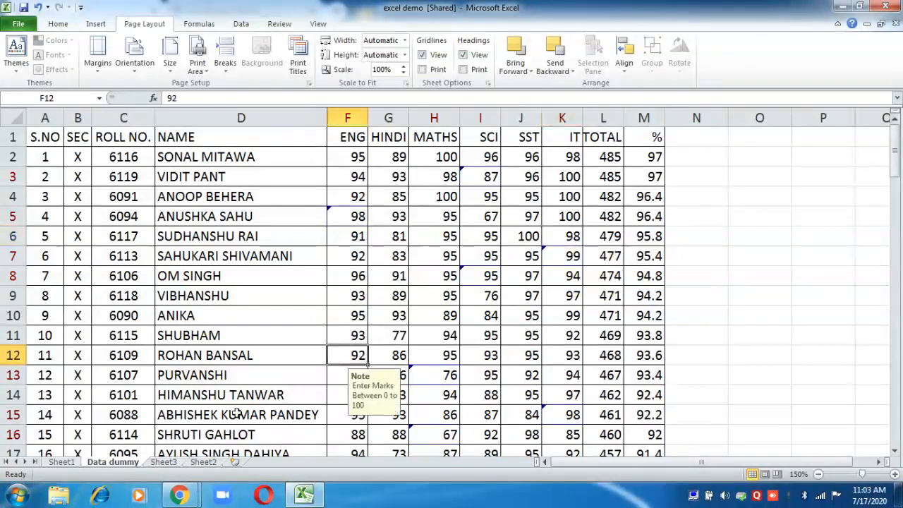
Check on Sheet2 whether the chart commands are available for cells of the small marks table
left_click(210, 463)
left_click(303, 242)
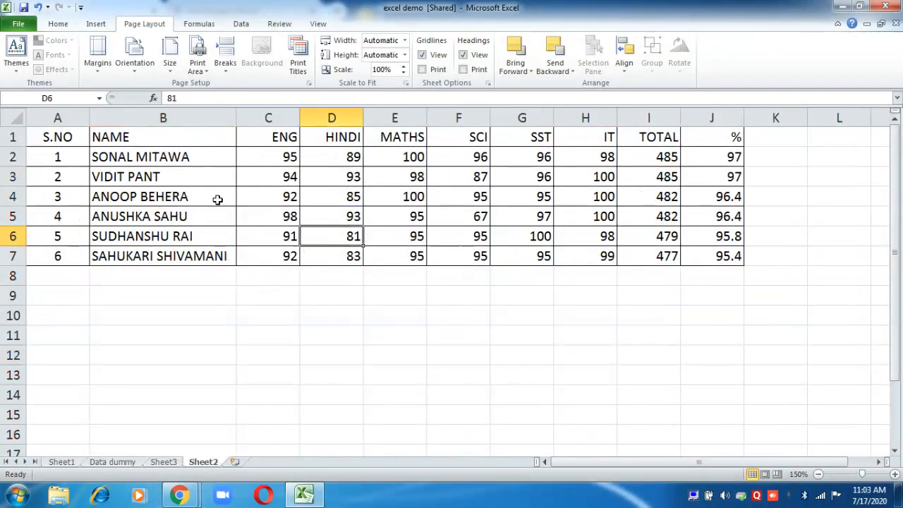
left_click(103, 24)
left_click(260, 197)
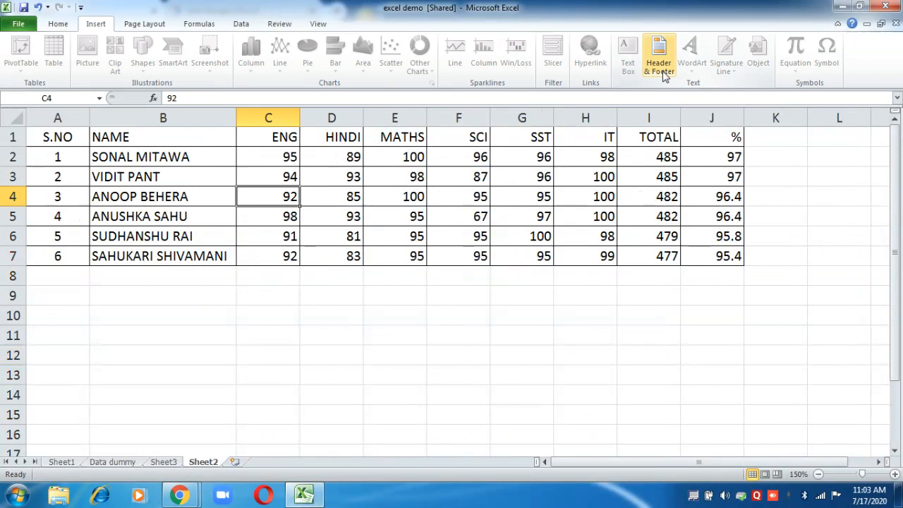
left_click(396, 208)
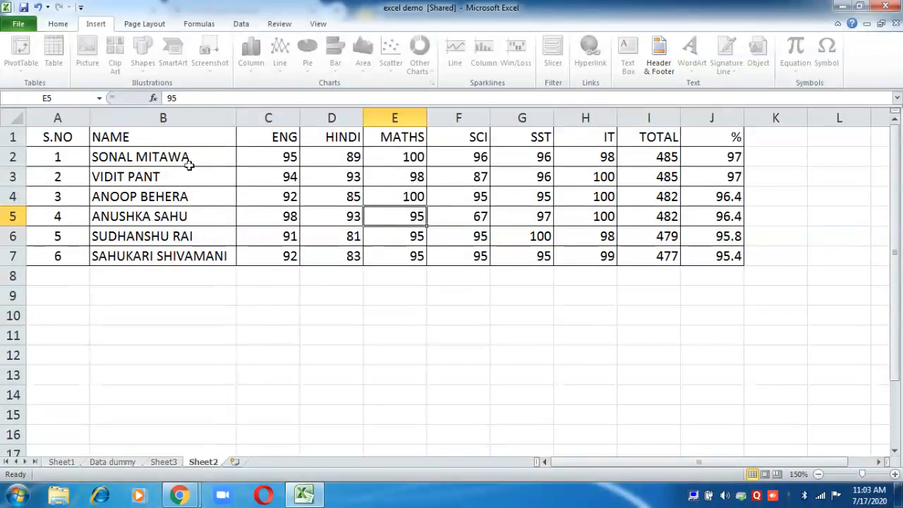
Copy the whole marks table A1:J7 on Sheet2
left_click(134, 141)
left_click_drag(60, 135, 670, 247)
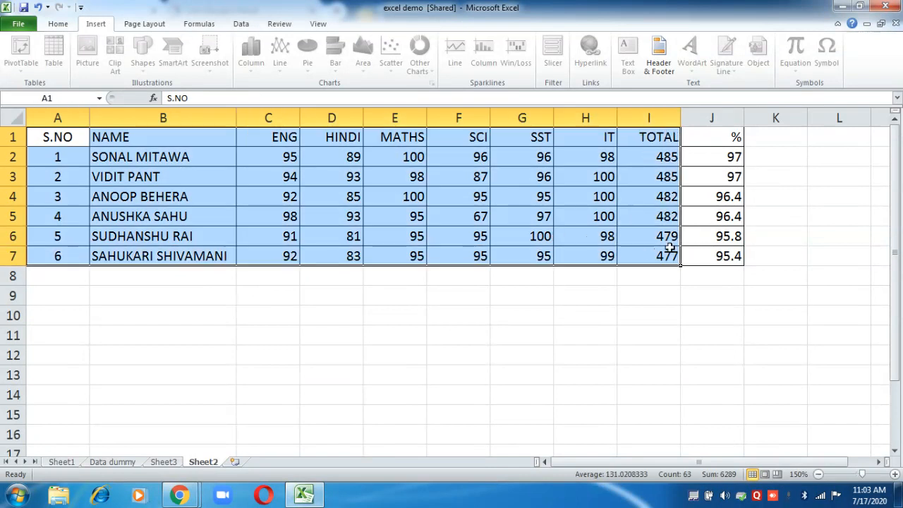
key("shift+Right")
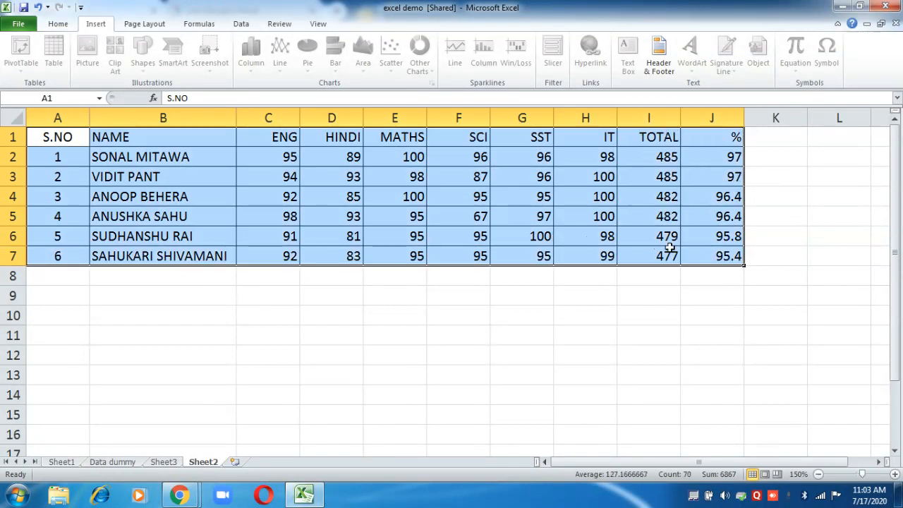
key("ctrl+c")
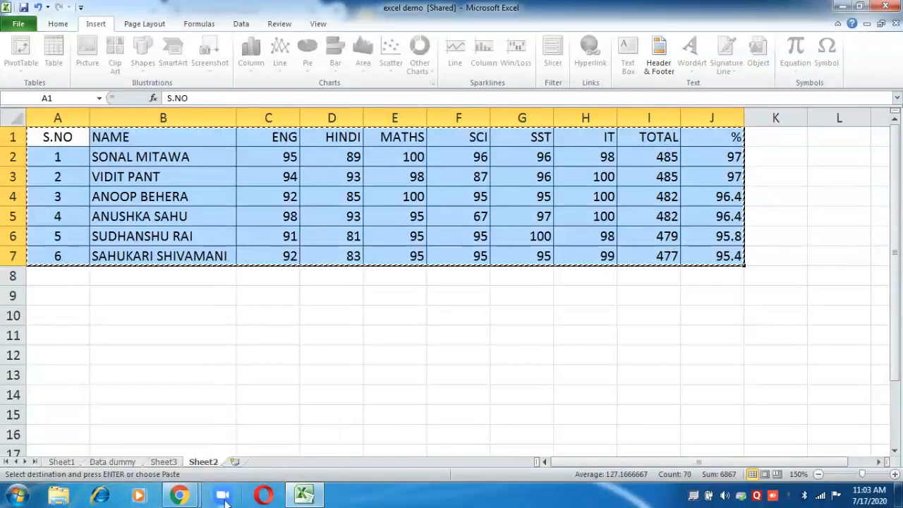
Open a new blank workbook in a separate Excel window, maximize it and set the sheet zoom to 150%
left_click(17, 496)
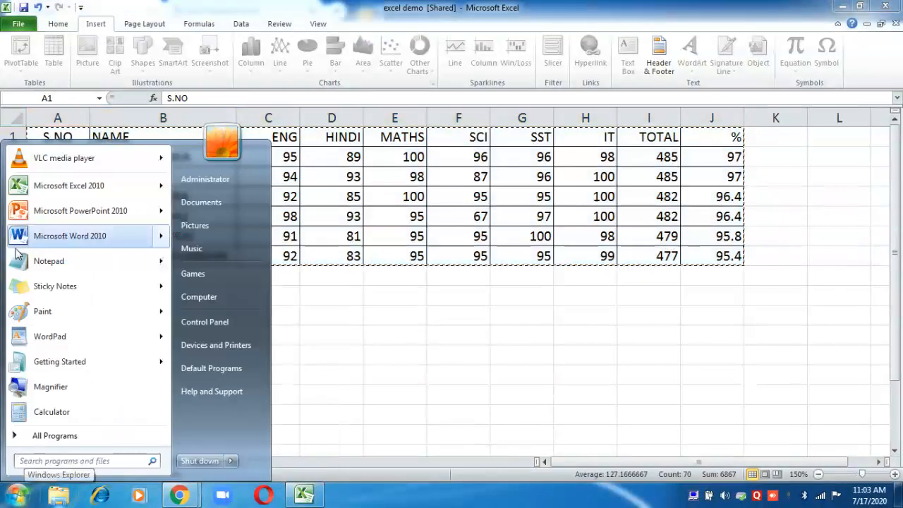
left_click(83, 187)
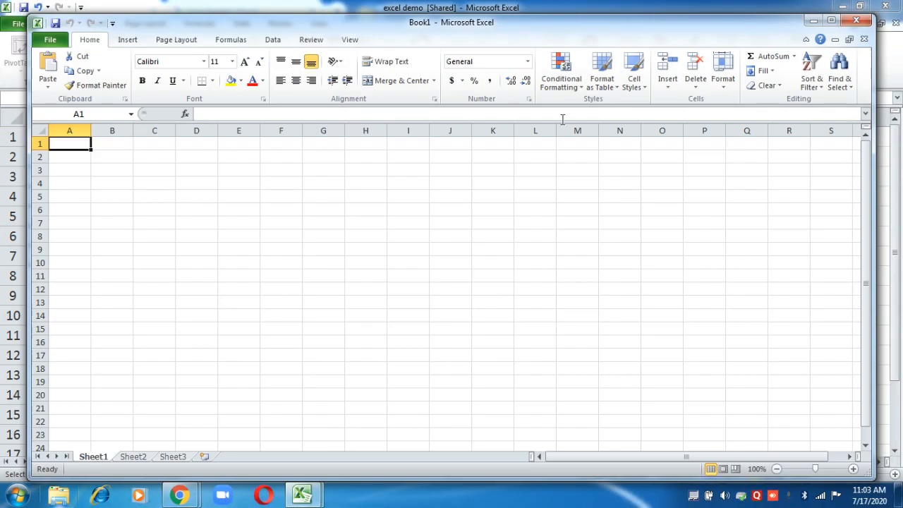
left_click(831, 20)
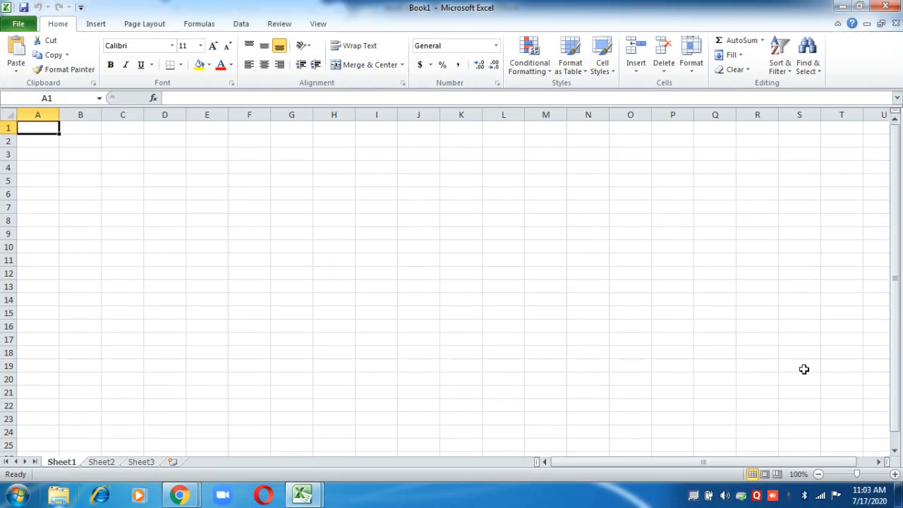
left_click(894, 473)
left_click(894, 474)
left_click(895, 474)
left_click(894, 474)
left_click(894, 474)
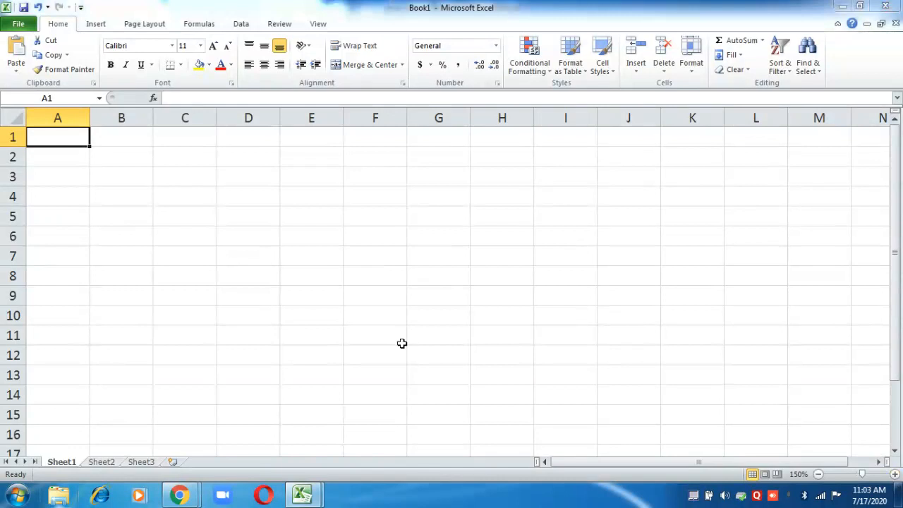
Paste the copied marks table at A1 of the new workbook's Sheet1 and autofit the NAME column
left_click(584, 370)
key("ctrl+v")
left_click(383, 353)
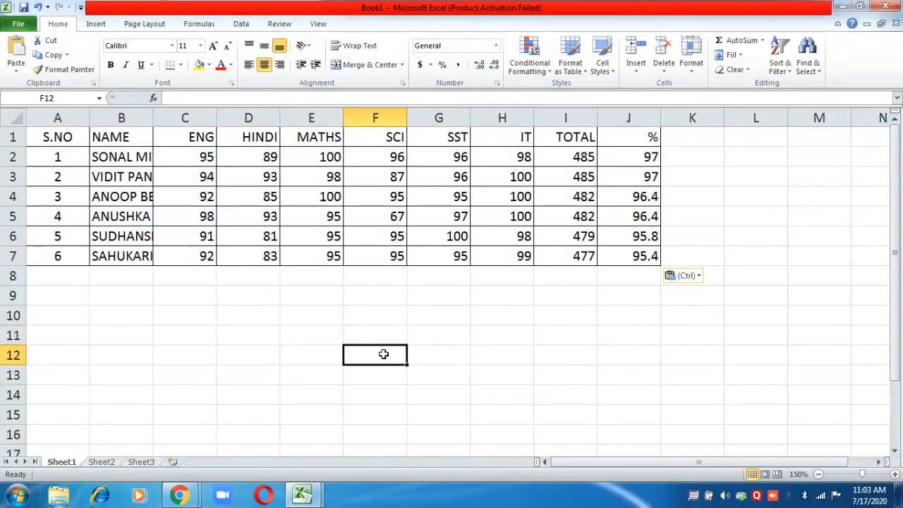
double_click(149, 122)
left_click(219, 320)
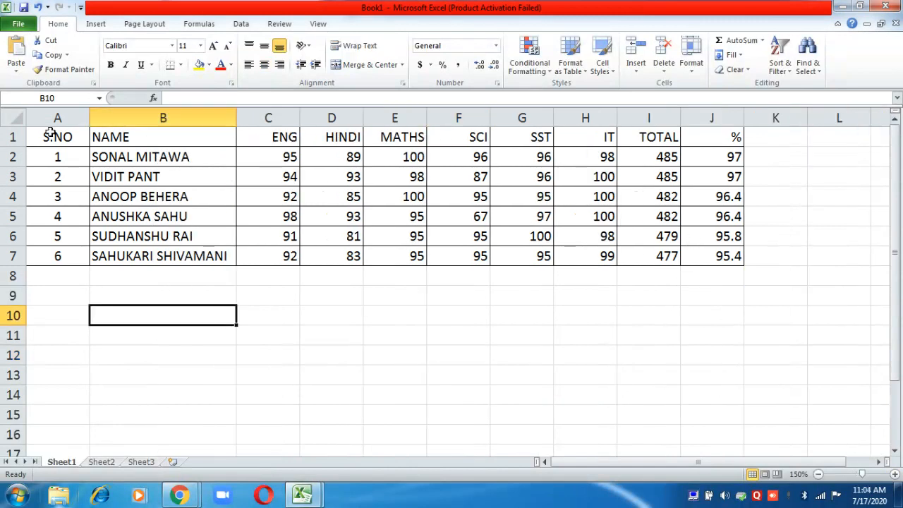
Insert a 2-D clustered column chart from the marks range A1:H7, leaving out the TOTAL and % columns
left_click_drag(51, 132, 575, 251)
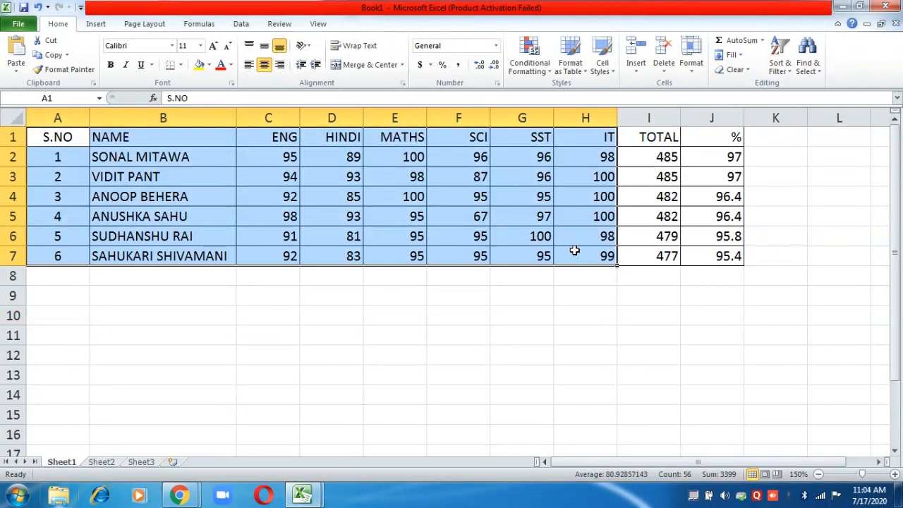
left_click(99, 26)
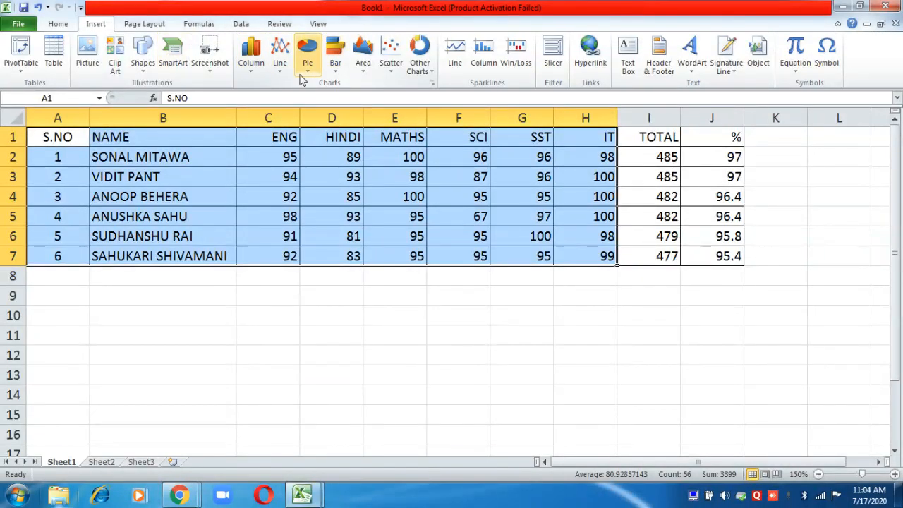
left_click(257, 71)
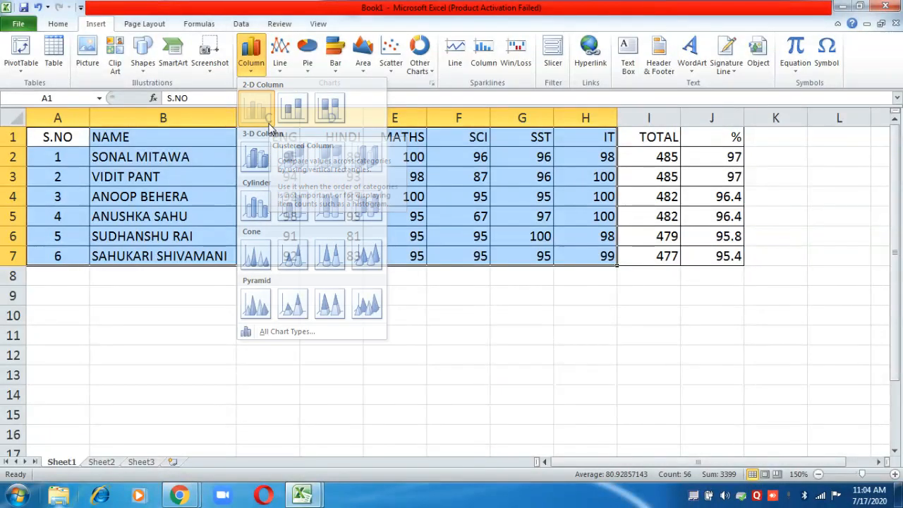
left_click(269, 126)
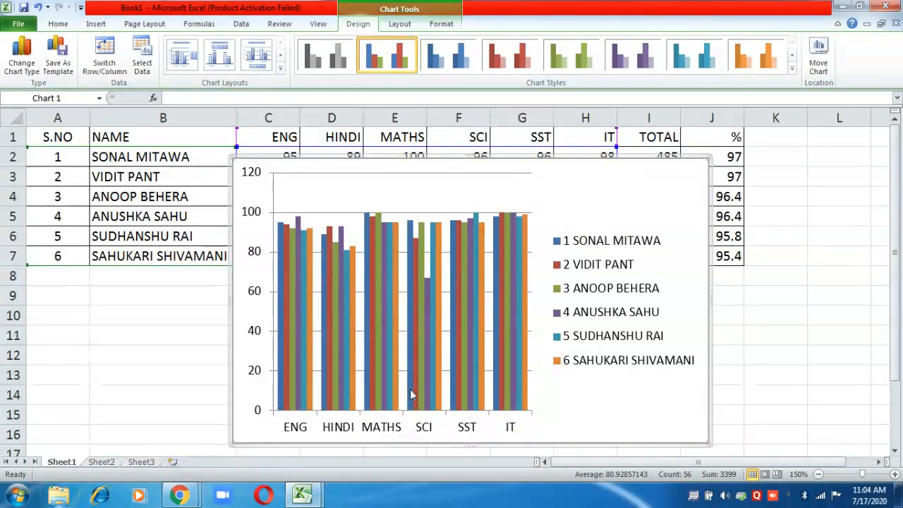
Reposition the column chart over the marks table, with its upper edge at row 1 and its width reaching column I
mouse_move(411, 395)
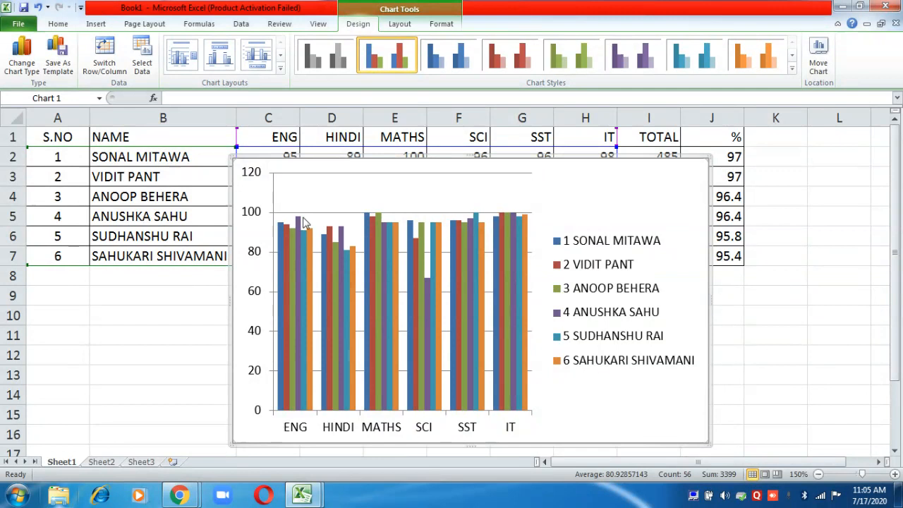
mouse_move(513, 271)
left_click_drag(611, 152, 430, 181)
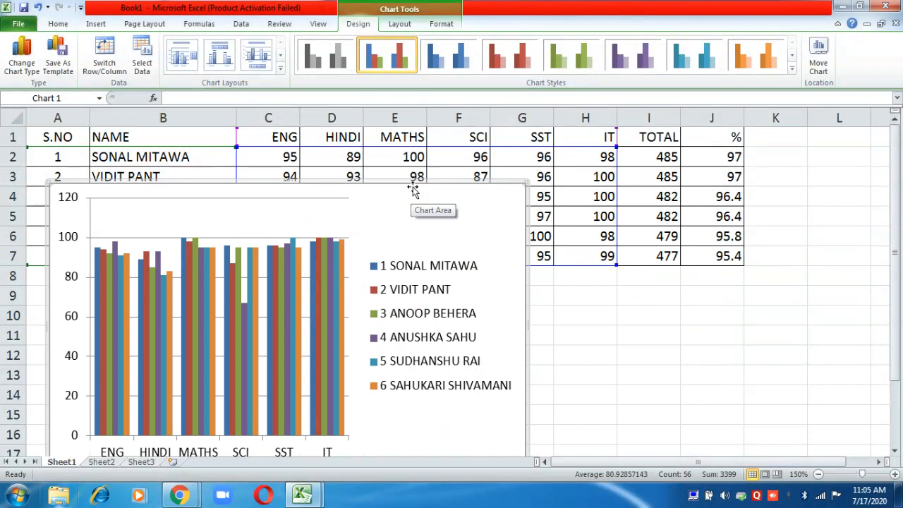
left_click_drag(413, 181, 560, 144)
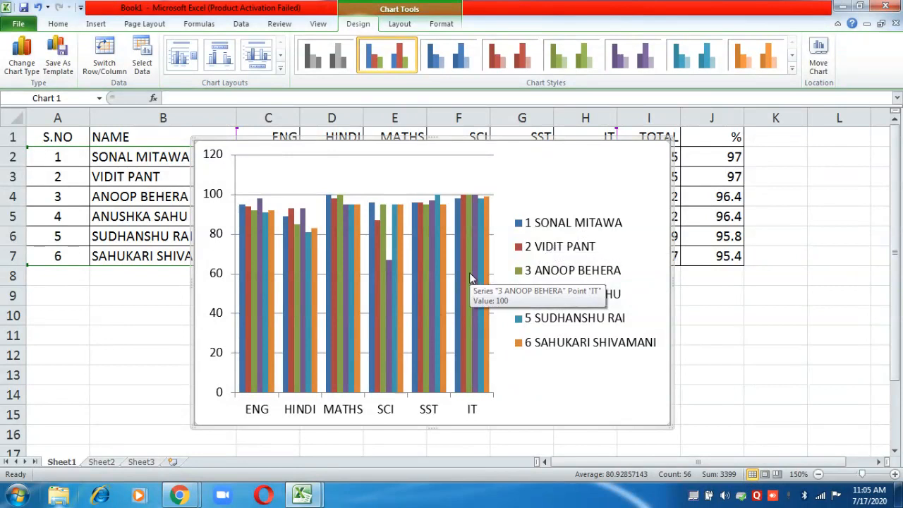
Switch the chart's rows and columns to group the marks by student, and switch them back to grouping by subject
left_click(105, 73)
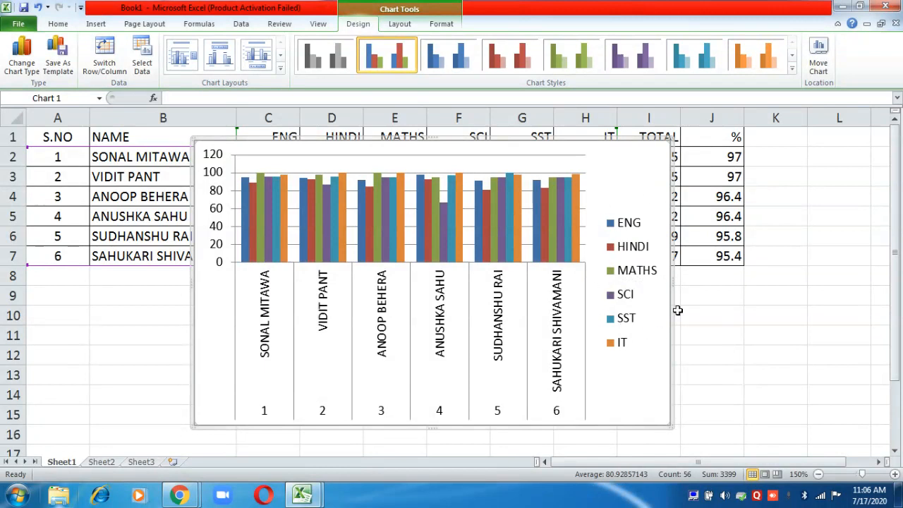
left_click(643, 308)
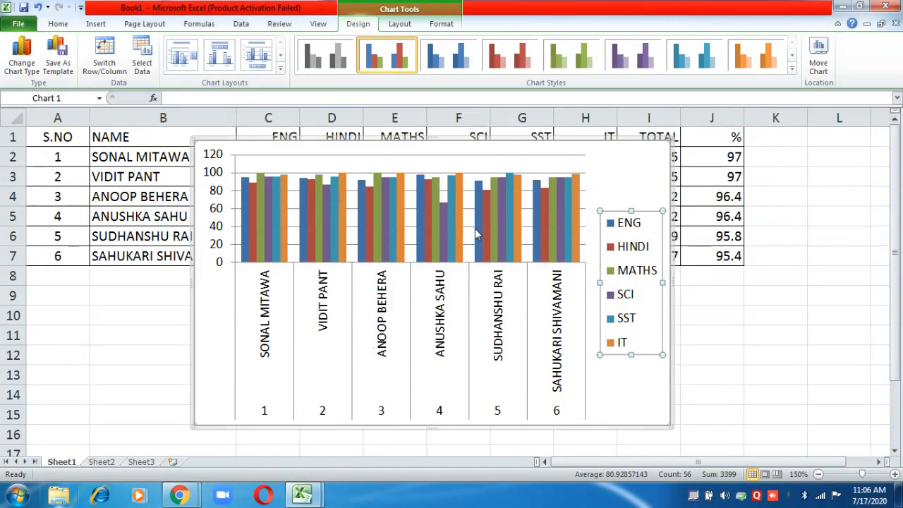
left_click(107, 76)
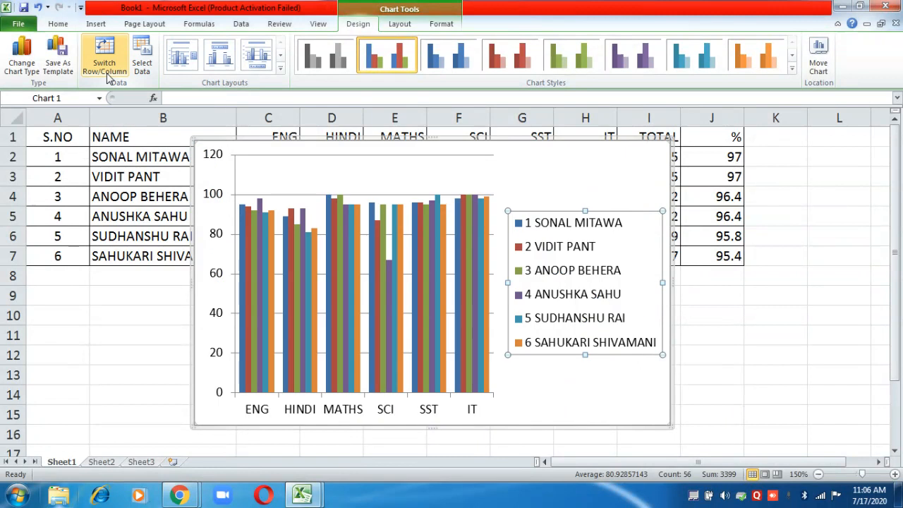
Add a chart title above the column chart
left_click(437, 25)
left_click(402, 26)
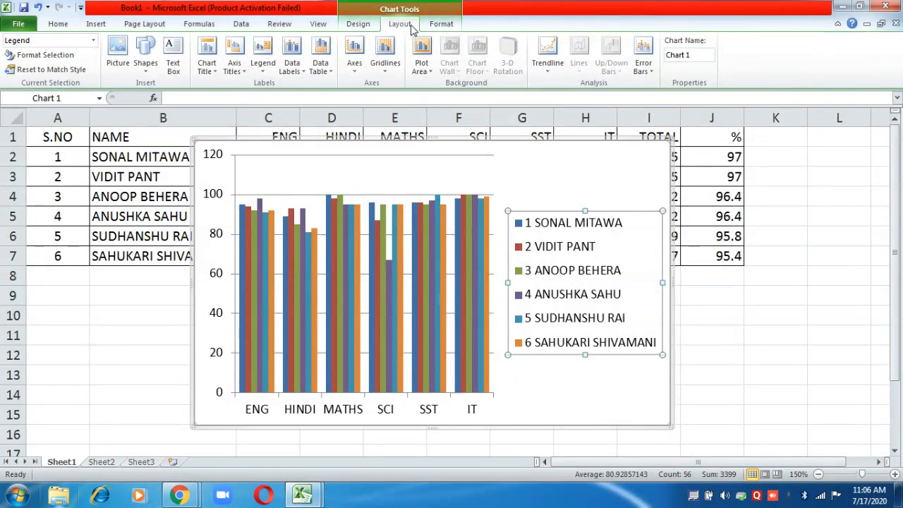
left_click(206, 66)
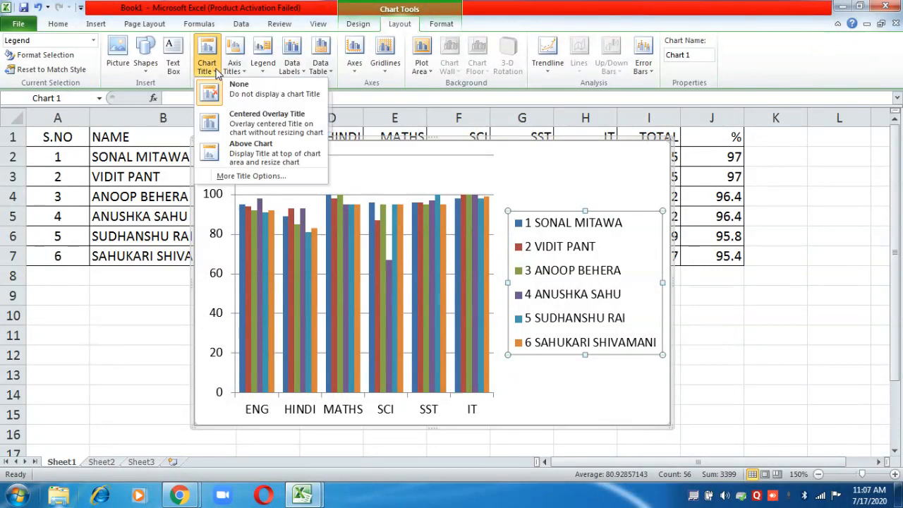
left_click(257, 145)
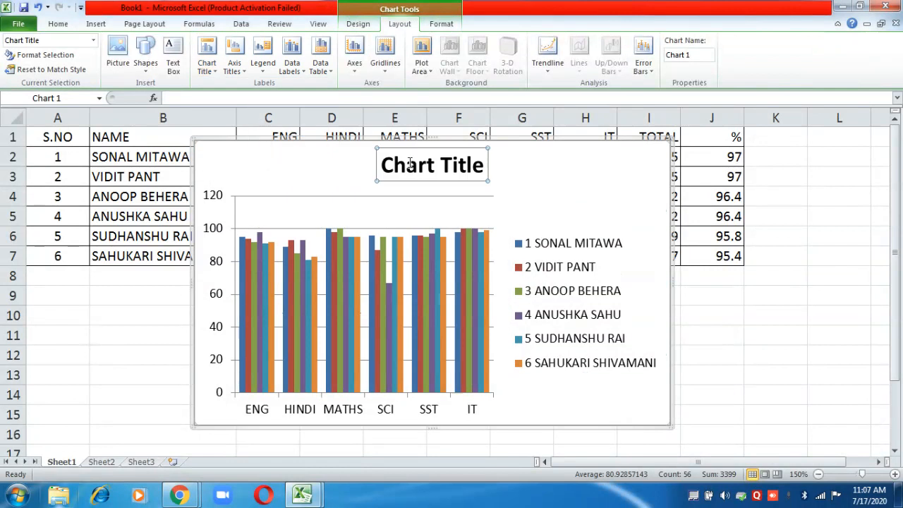
Replace the placeholder chart title text with "Result 2018-19"
left_click(478, 166)
key("BackSpace")
key("BackSpace")
key("BackSpace")
key("BackSpace")
key("BackSpace")
key("BackSpace")
key("BackSpace")
key("BackSpace")
key("BackSpace")
key("BackSpace")
key("BackSpace")
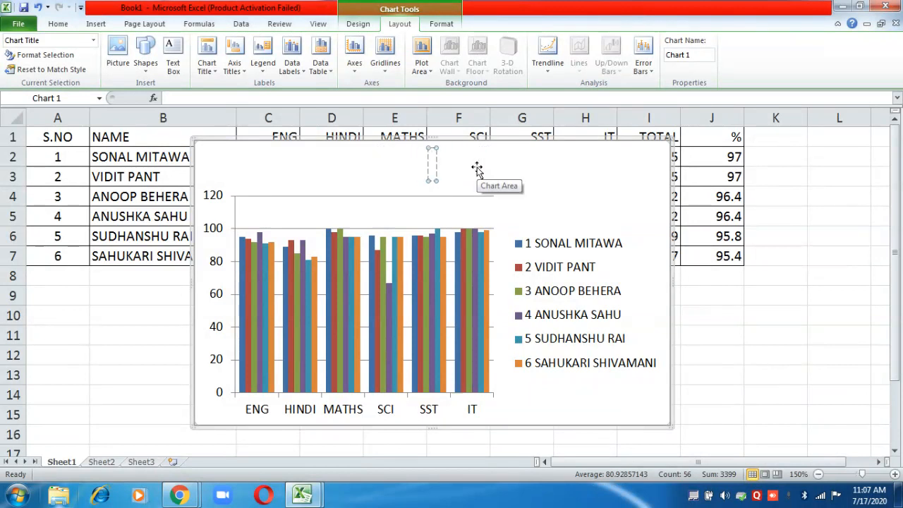
type("rESU")
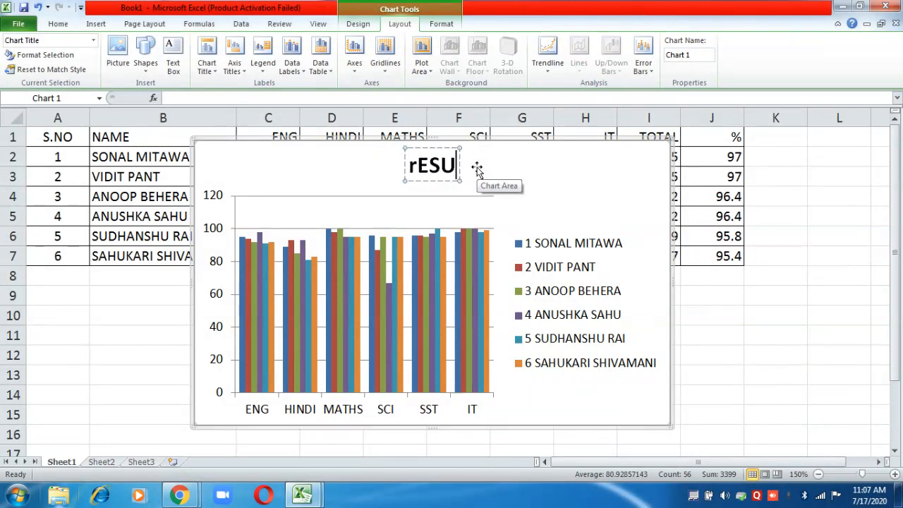
type("LT")
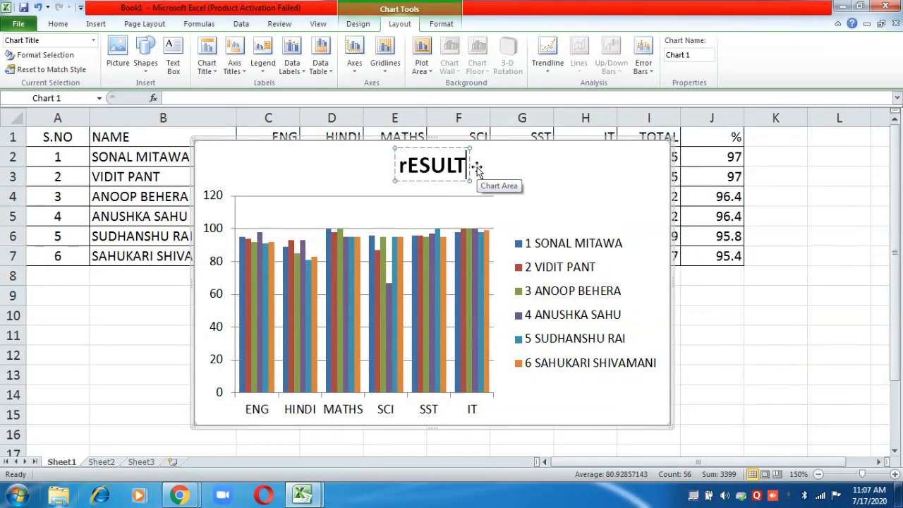
key("BackSpace")
key("BackSpace")
key("BackSpace")
key("BackSpace")
key("BackSpace")
key("BackSpace")
key("Caps_Lock")
type("Result 2")
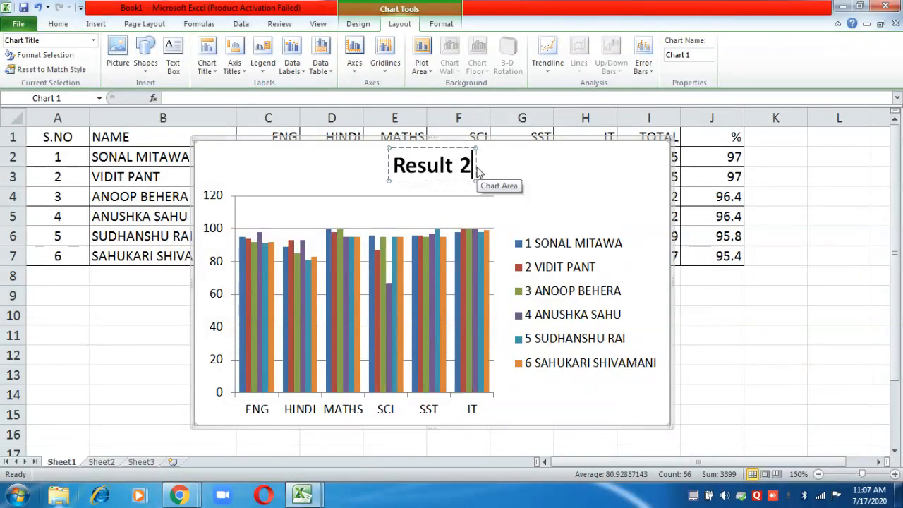
type("018-19")
left_click(593, 174)
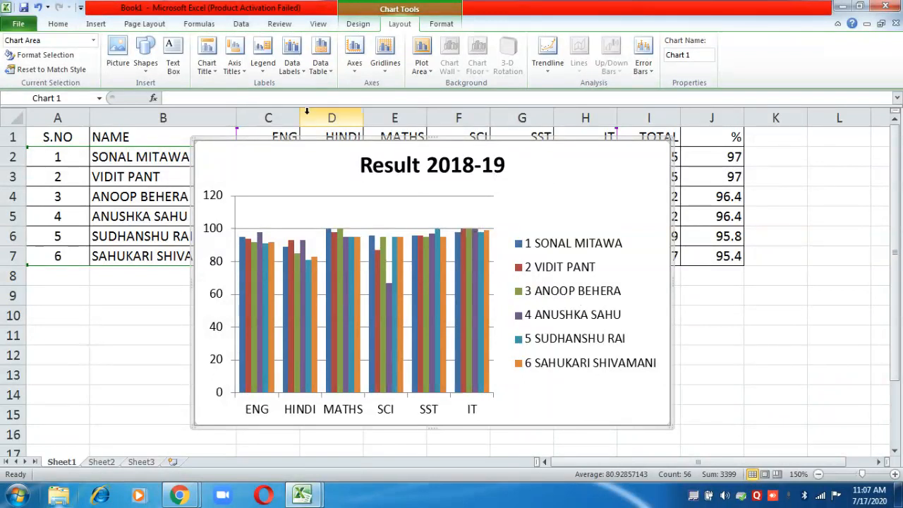
Add a horizontal axis title below the axis and a rotated title for the vertical axis
left_click(237, 75)
mouse_move(254, 87)
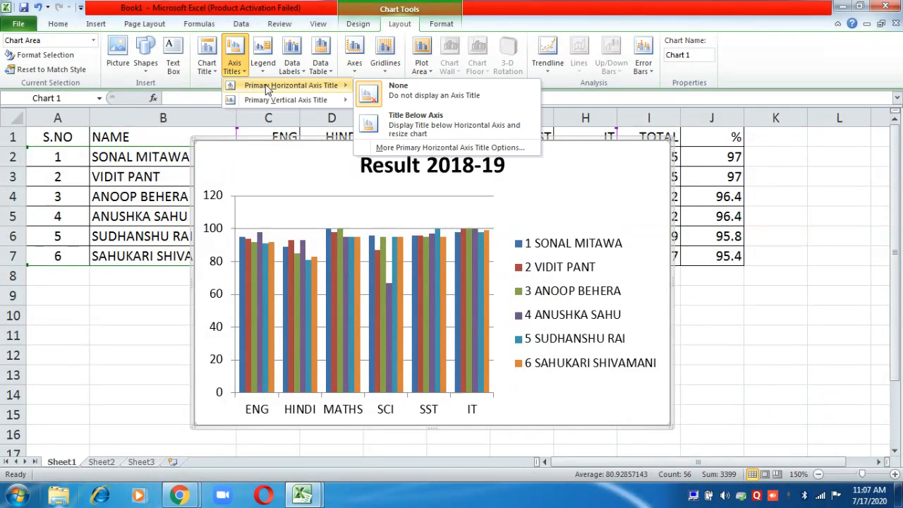
left_click(406, 131)
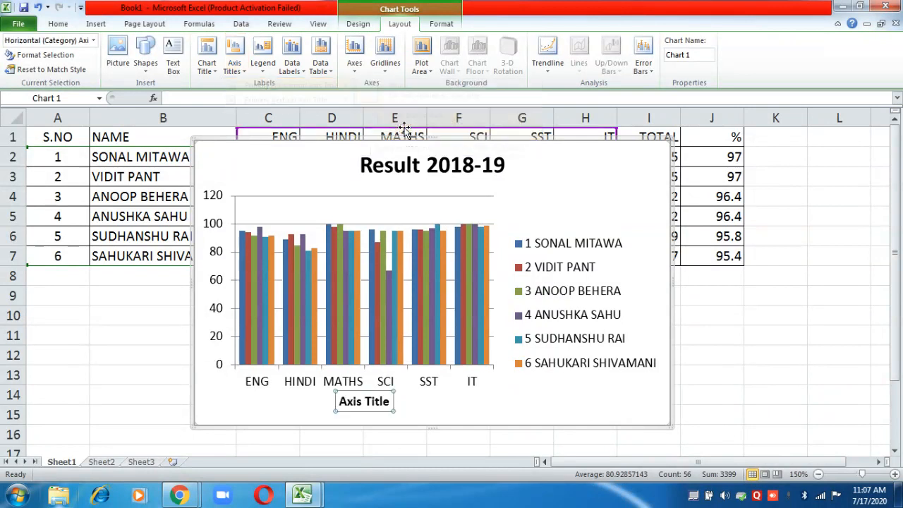
left_click(233, 64)
mouse_move(256, 100)
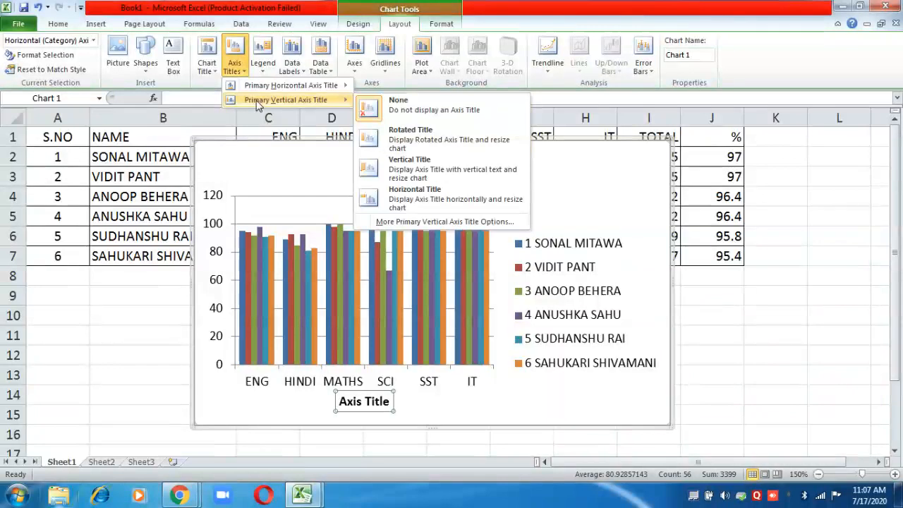
left_click(423, 152)
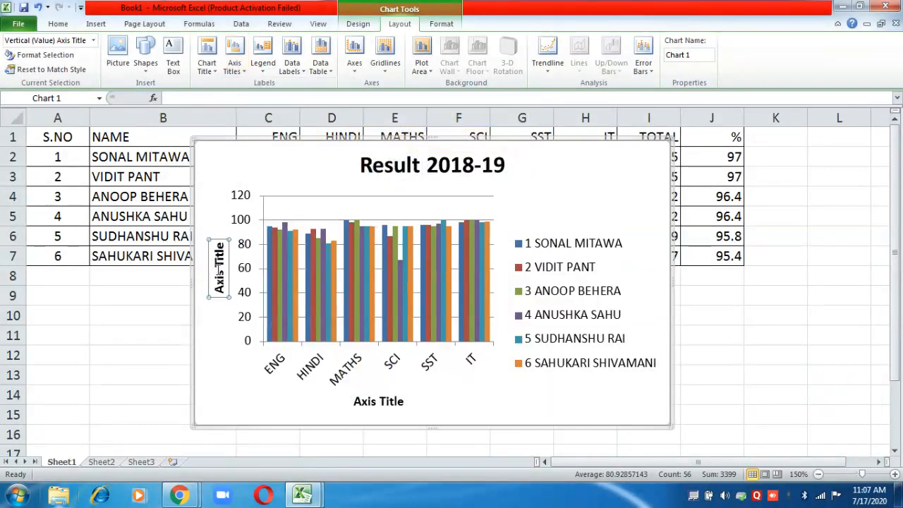
Change the vertical axis title to "Marks"
left_click(219, 272)
key("BackSpace")
key("BackSpace")
key("BackSpace")
key("BackSpace")
key("BackSpace")
key("BackSpace")
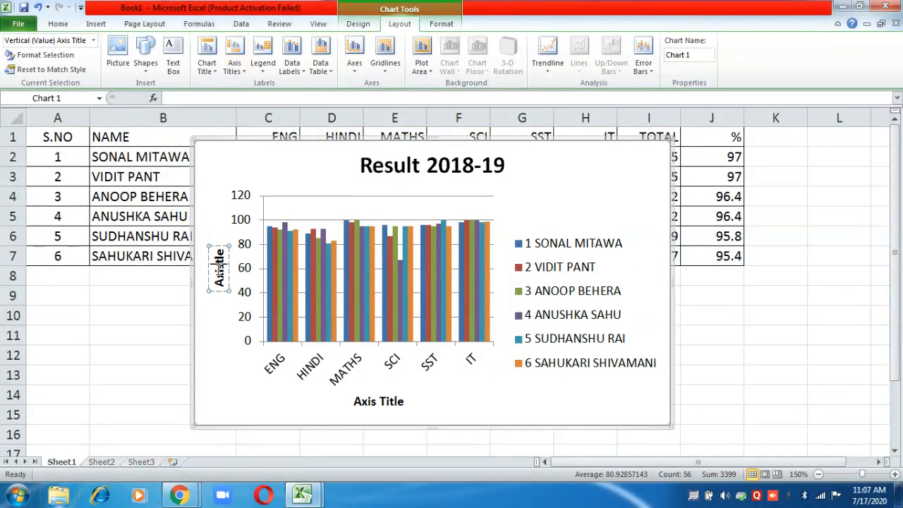
key("BackSpace")
key("BackSpace")
key("BackSpace")
key("BackSpace")
type("Marks")
Change the horizontal axis title to "Subjects"
left_click(403, 401)
left_click(403, 401)
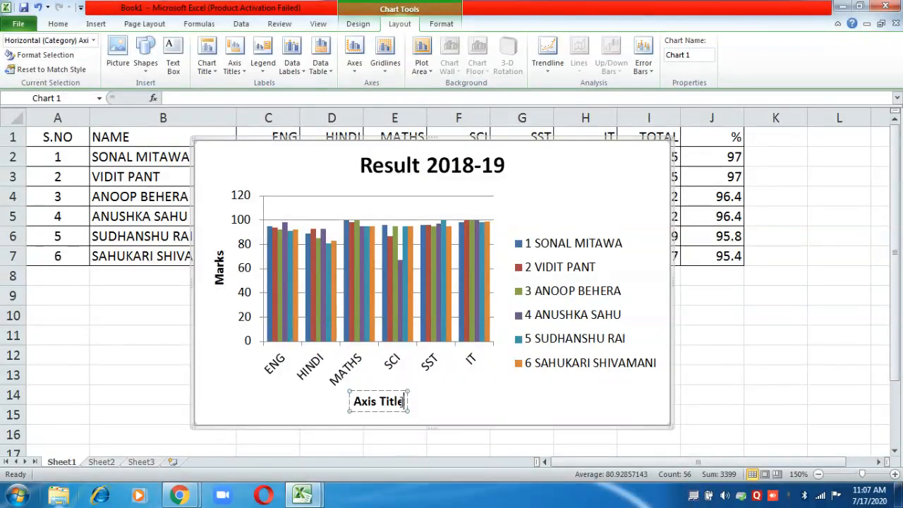
key("BackSpace")
key("BackSpace")
key("BackSpace")
key("BackSpace")
key("BackSpace")
key("BackSpace")
key("BackSpace")
key("BackSpace")
key("BackSpace")
key("BackSpace")
type("Subjects")
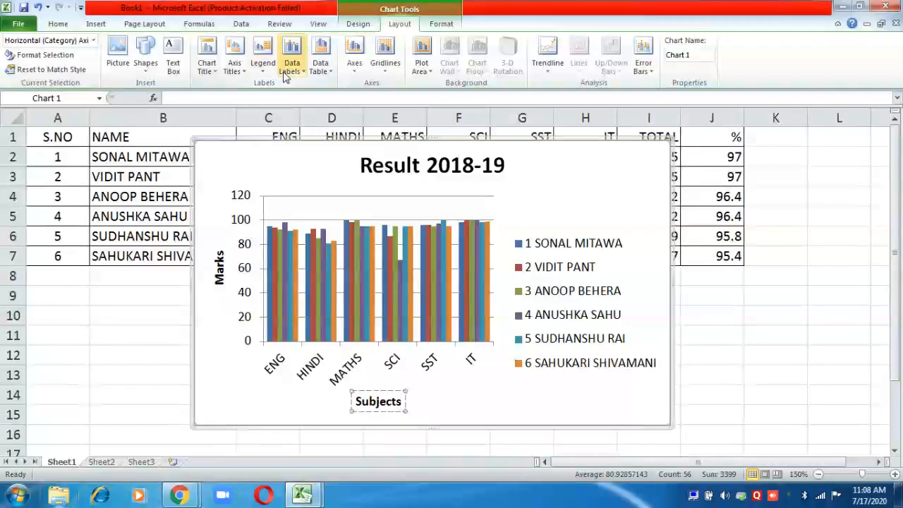
Add data labels to all the columns, positioned at the outside end of the data points
left_click(263, 74)
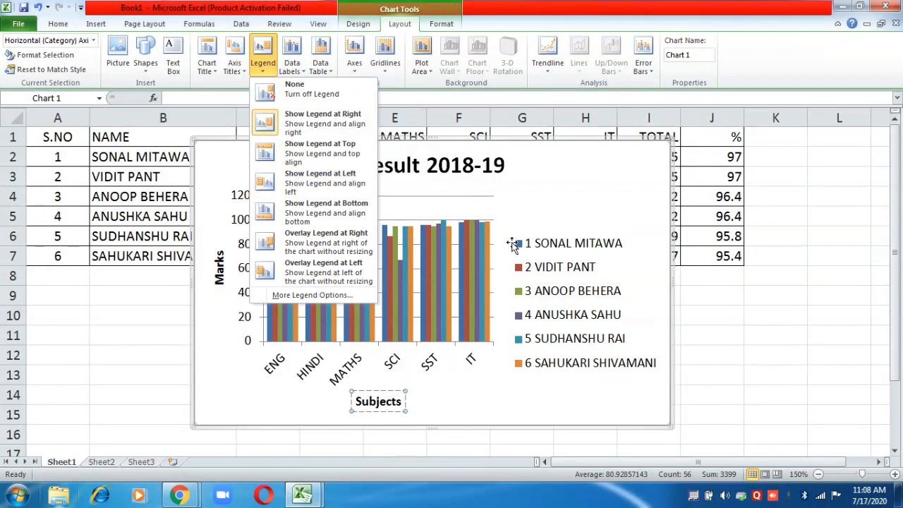
left_click(287, 73)
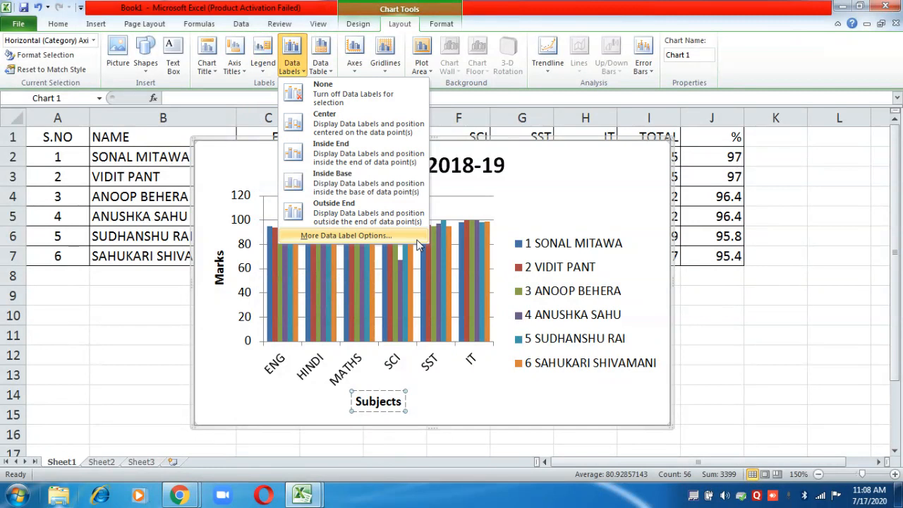
left_click(612, 201)
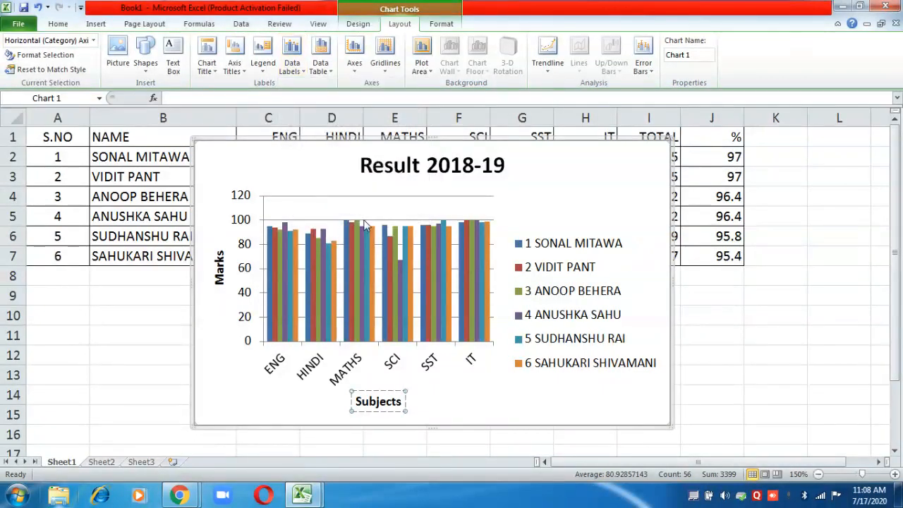
mouse_move(355, 225)
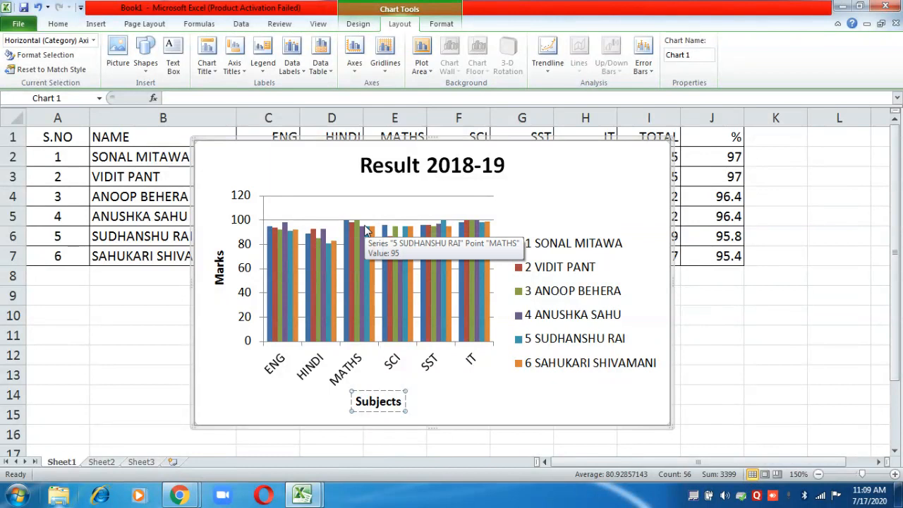
left_click(292, 68)
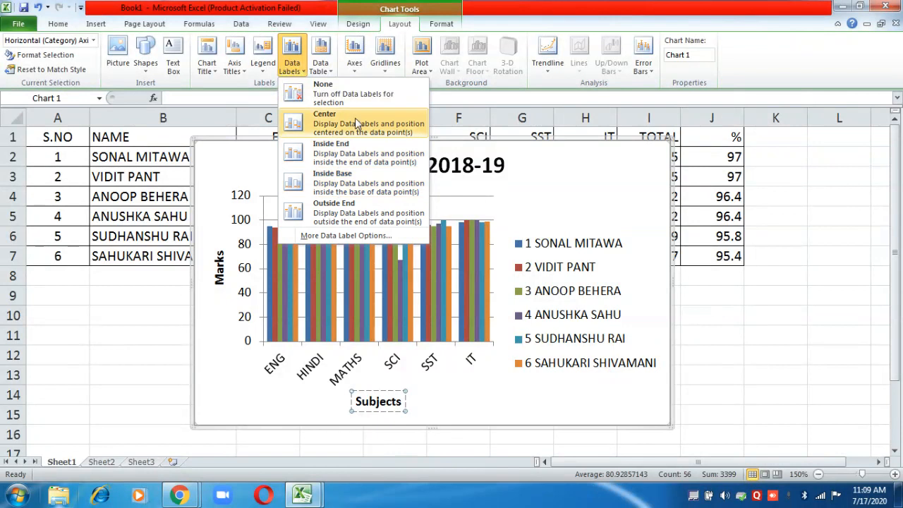
left_click(353, 204)
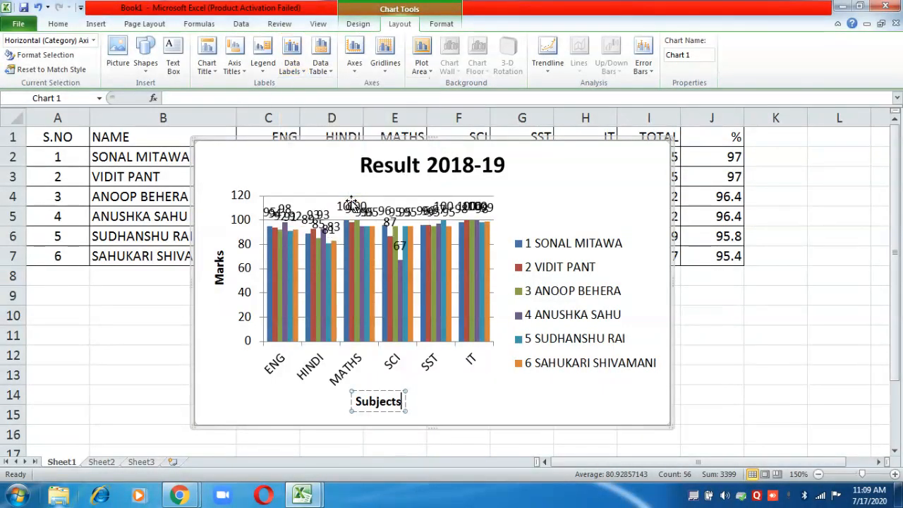
Widen the chart on both sides so that it spans from column A to column L
left_click(656, 274)
left_click(673, 280)
left_click(658, 283)
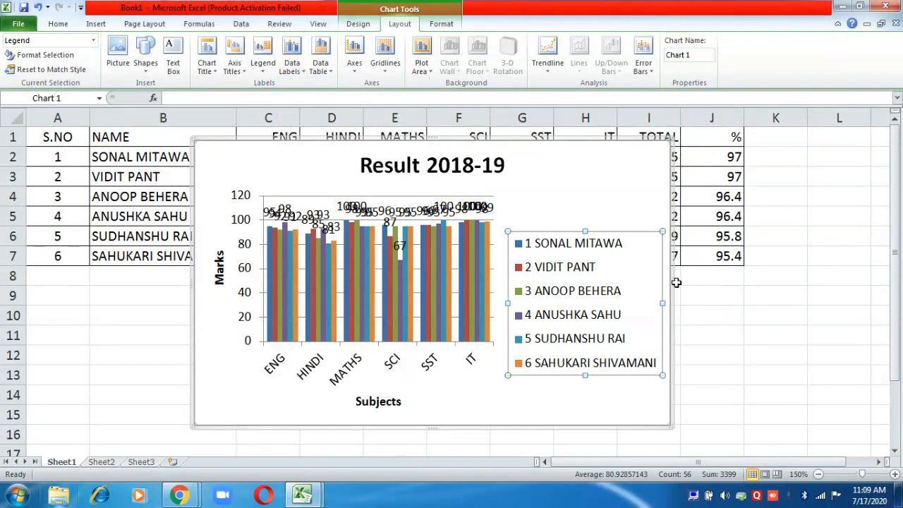
left_click_drag(671, 282, 837, 281)
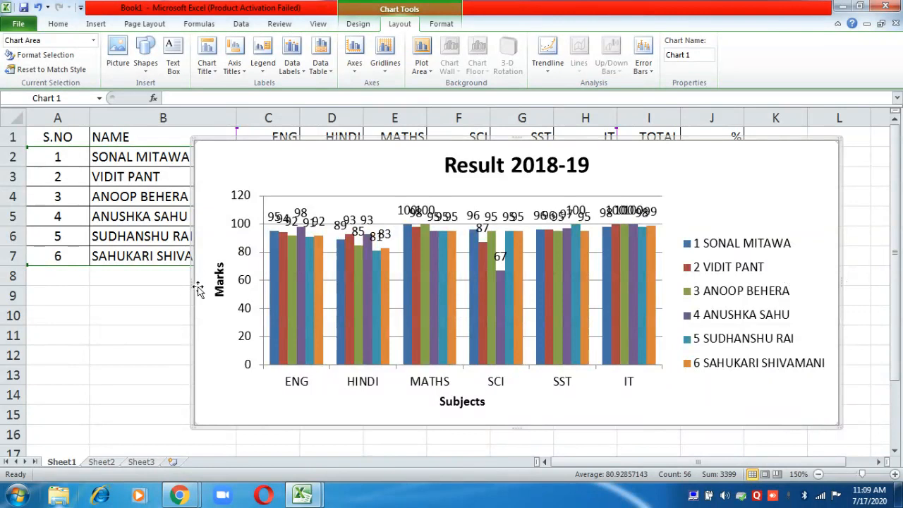
left_click_drag(193, 283, 44, 299)
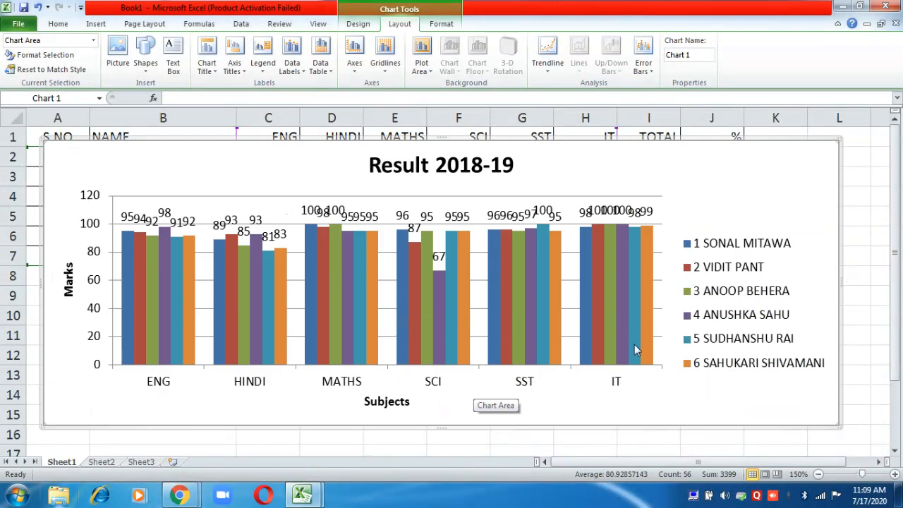
Try to narrow the chart legend to roughly half its width
left_click(730, 323)
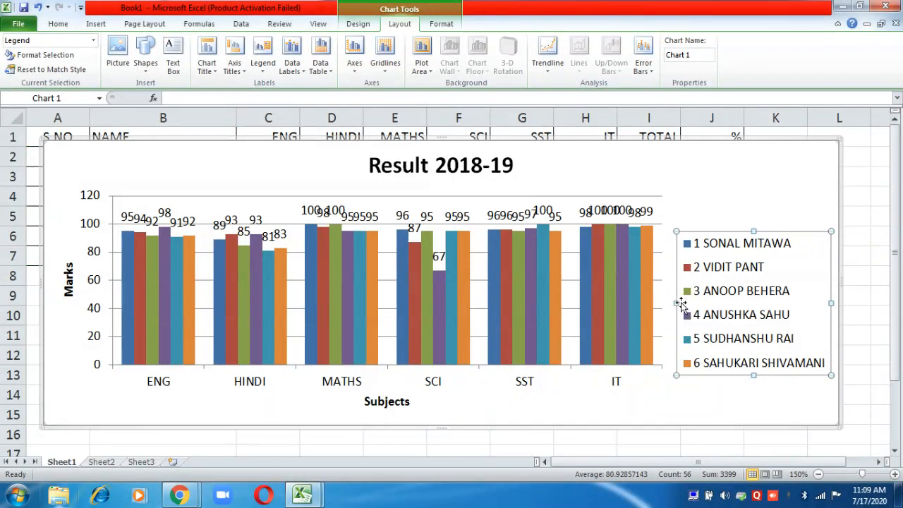
left_click_drag(677, 303, 763, 301)
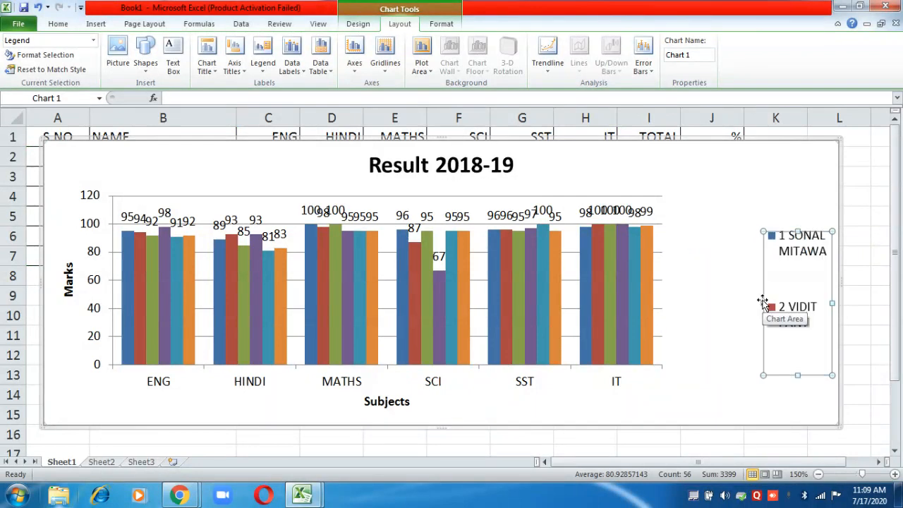
left_click(788, 239)
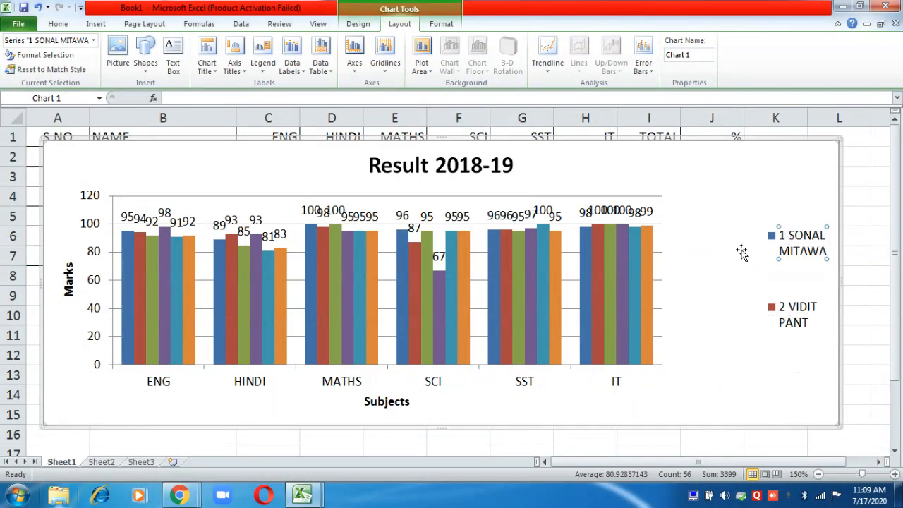
Turn off the chart legend, and show it again at the bottom of the chart
left_click(261, 70)
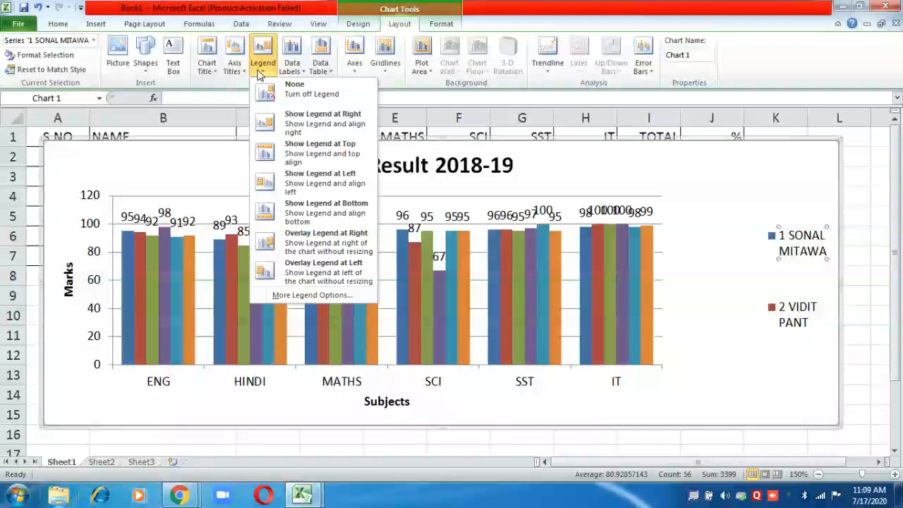
left_click(292, 90)
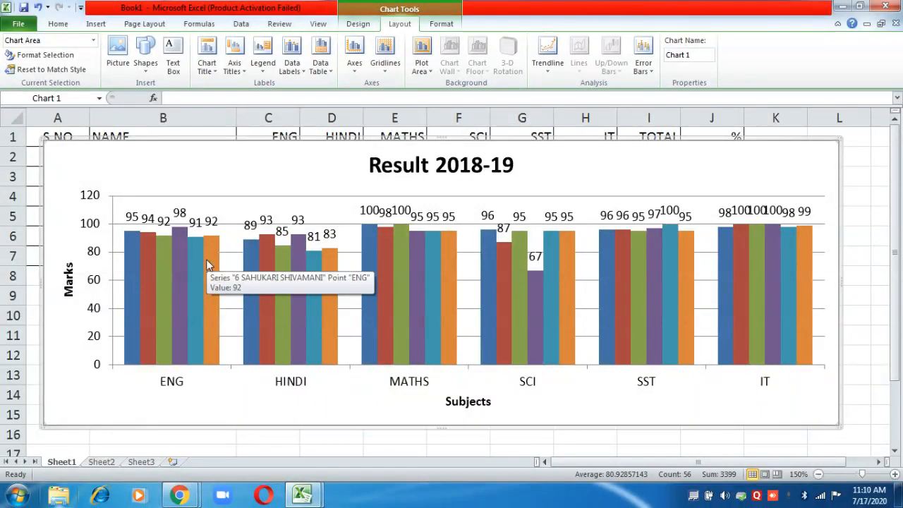
left_click(259, 65)
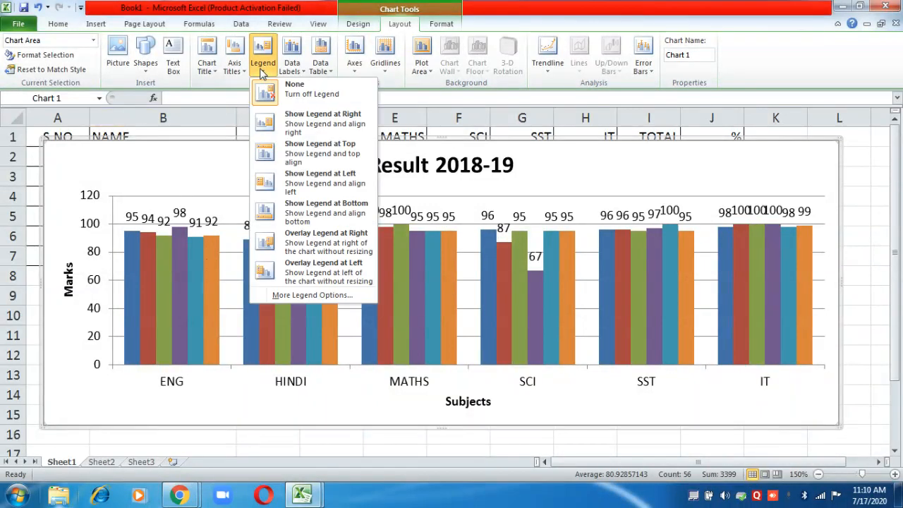
left_click(331, 210)
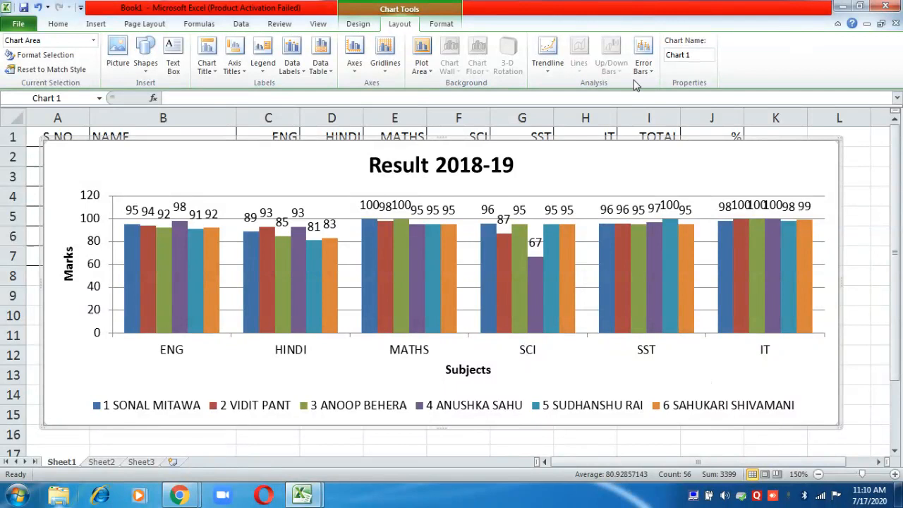
Show the data table below the chart without legend keys, and extend the chart's upper edge to the top of row 1
left_click(321, 71)
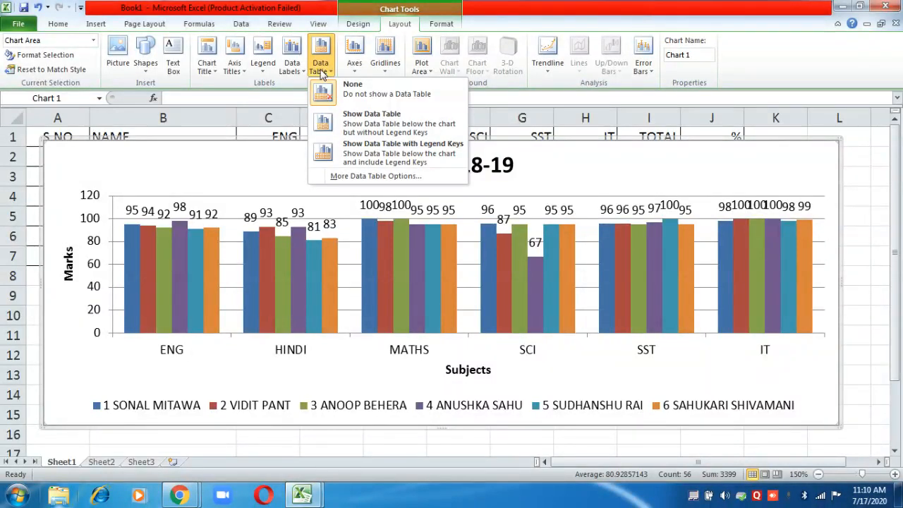
left_click(386, 124)
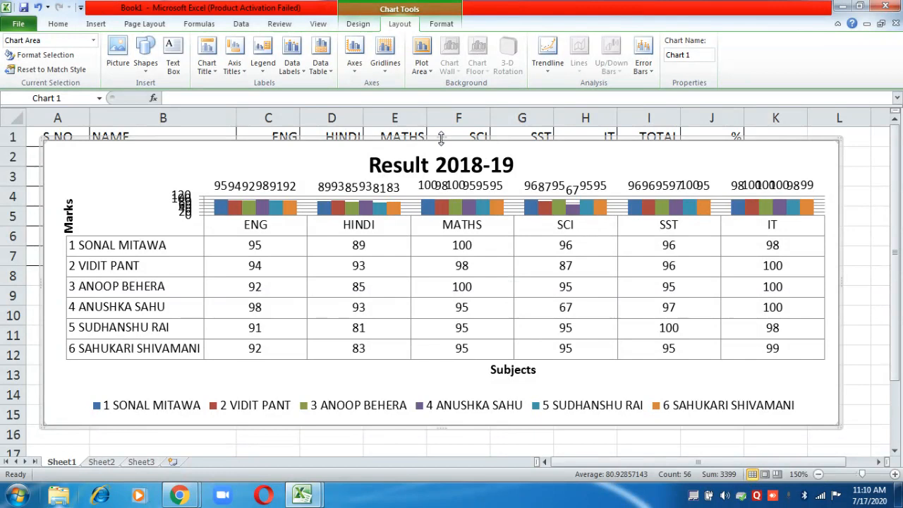
left_click_drag(440, 138, 442, 85)
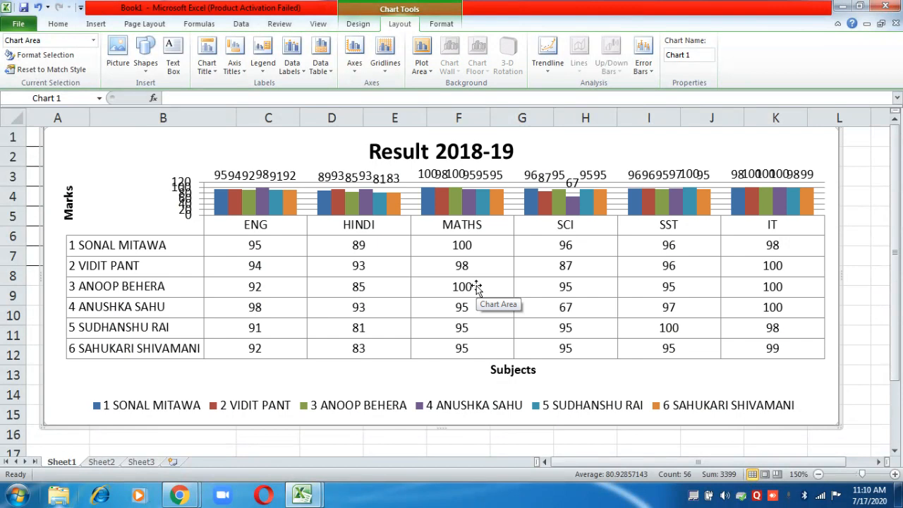
Remove the data table from the column chart, and delete the chart from the sheet
left_click(321, 71)
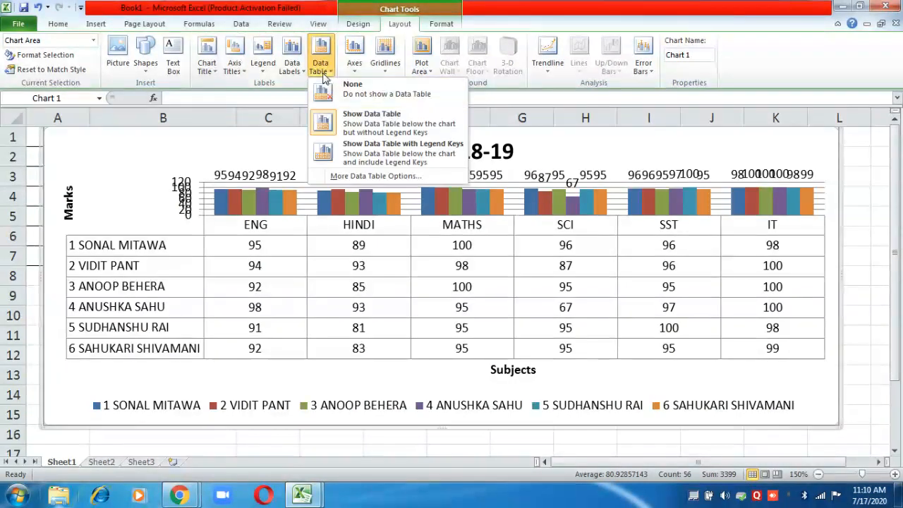
left_click(336, 93)
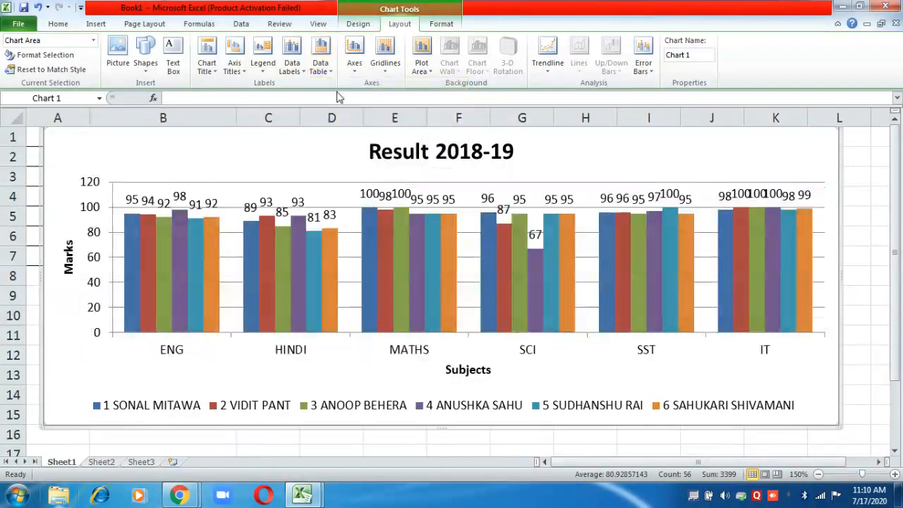
mouse_move(432, 239)
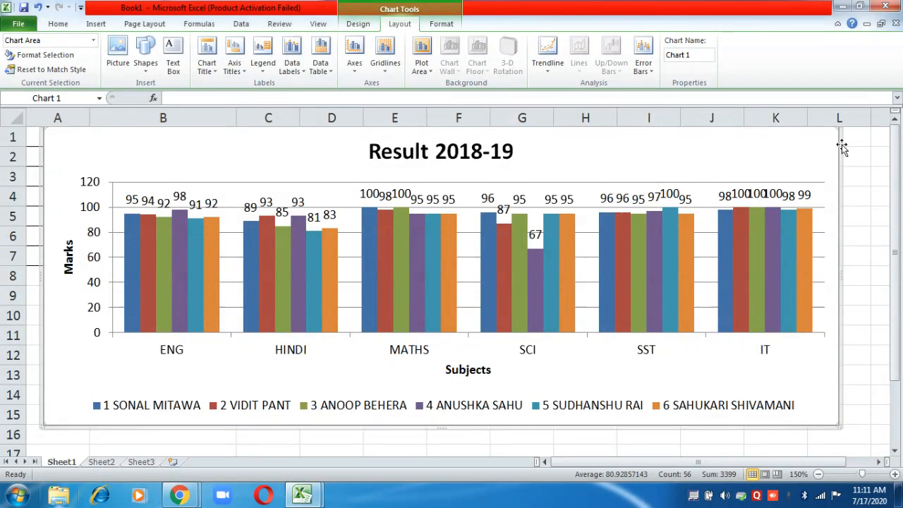
key("Delete")
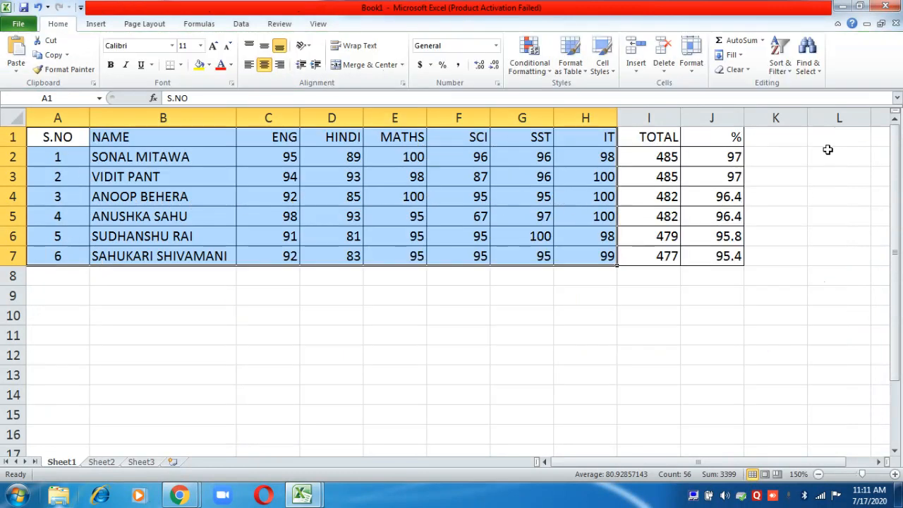
Hide columns C to I so that only the serial number, name and percentage columns are shown
left_click(500, 329)
left_click_drag(282, 113, 584, 118)
left_click_drag(268, 111, 640, 115)
right_click(640, 115)
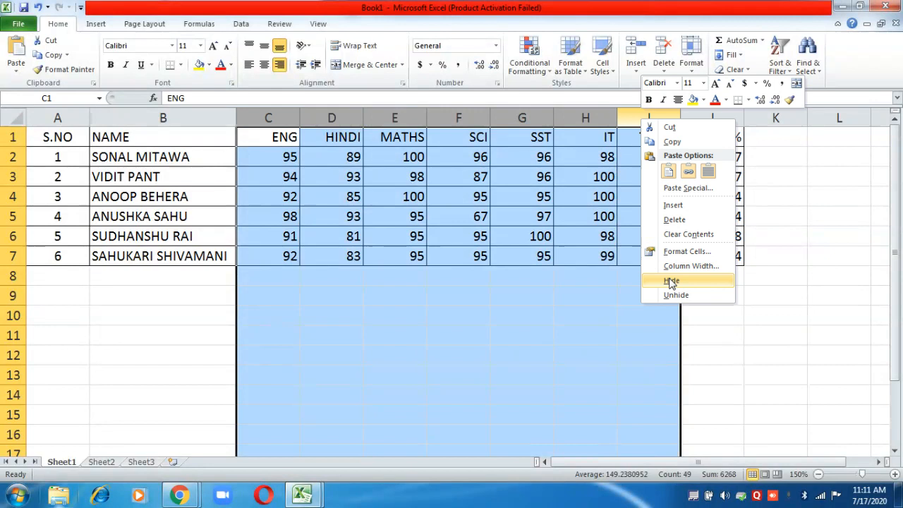
left_click(292, 117)
left_click_drag(291, 117, 636, 117)
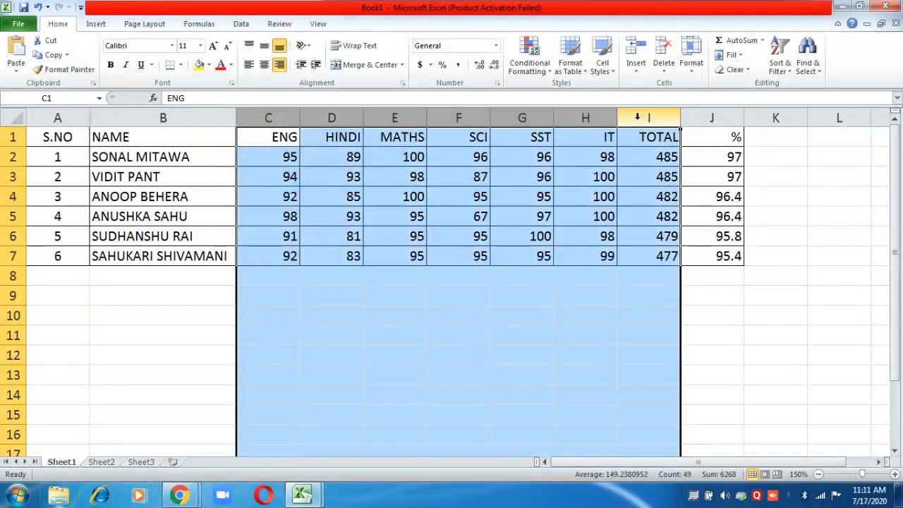
right_click(636, 117)
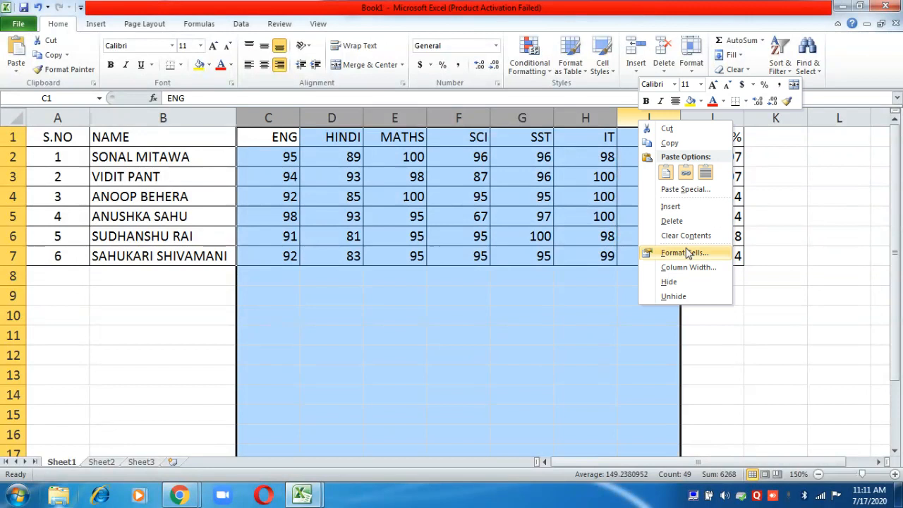
left_click(668, 282)
left_click(495, 292)
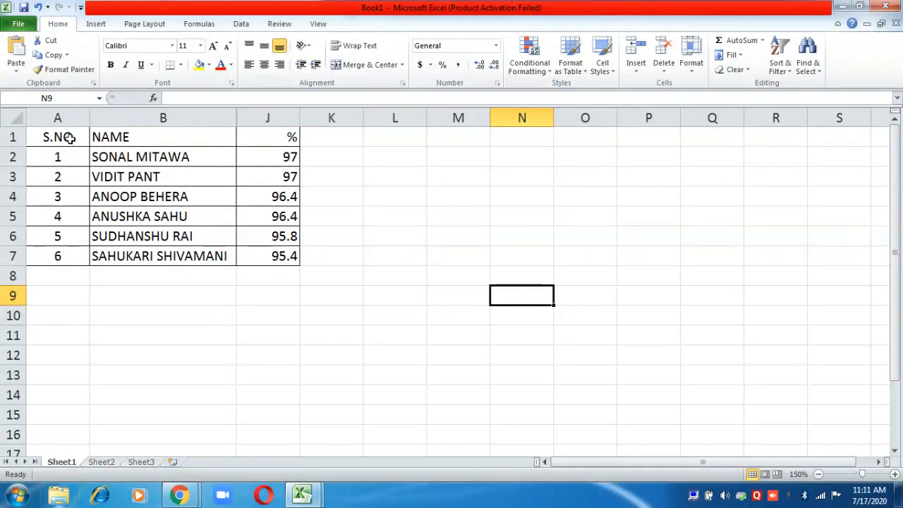
Insert a 2-D pie chart of the names and percentages in rows 1 to 7, and switch its rows and columns
left_click_drag(127, 136, 266, 258)
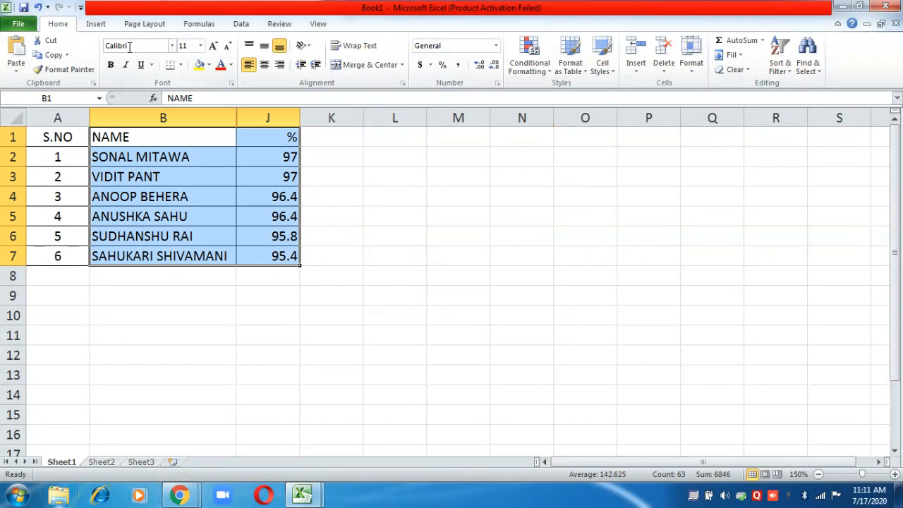
left_click(97, 26)
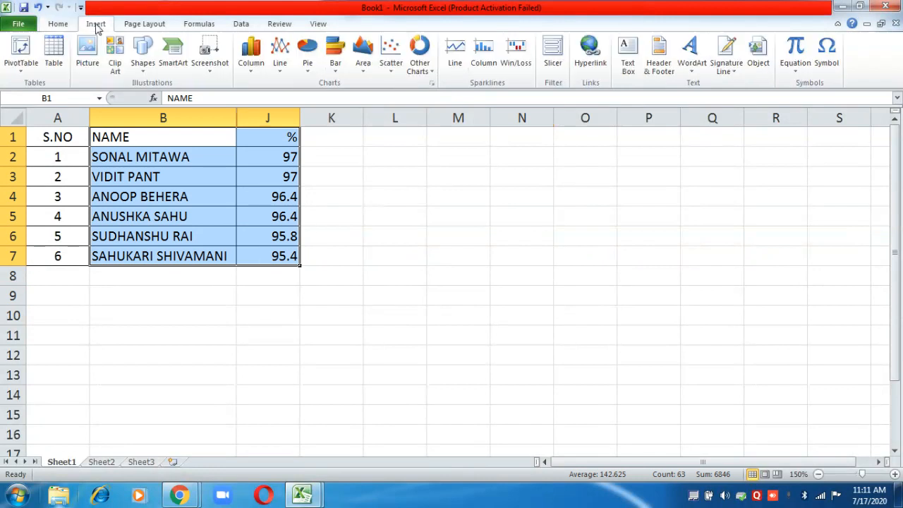
left_click(308, 76)
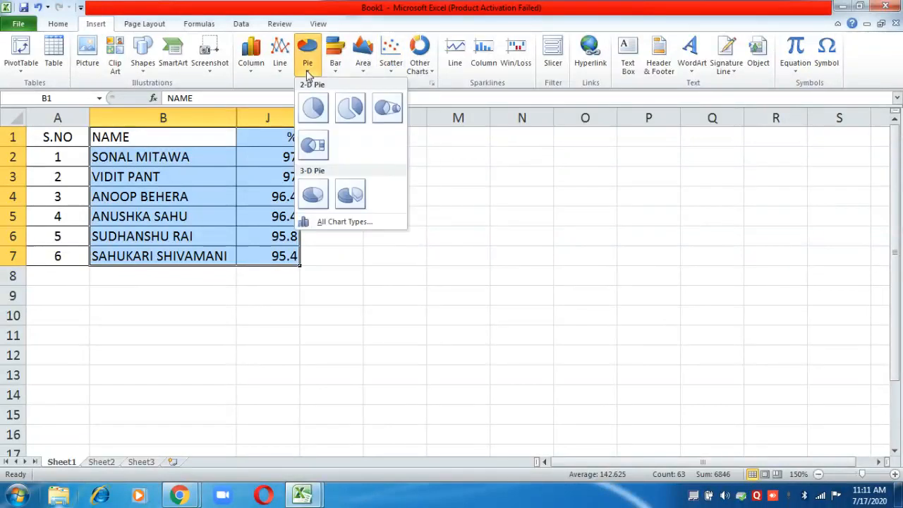
left_click(313, 113)
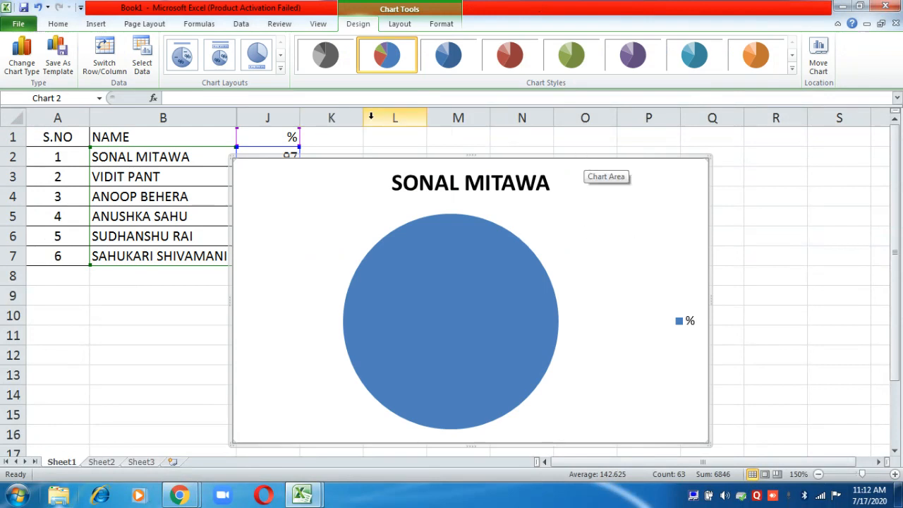
left_click(99, 75)
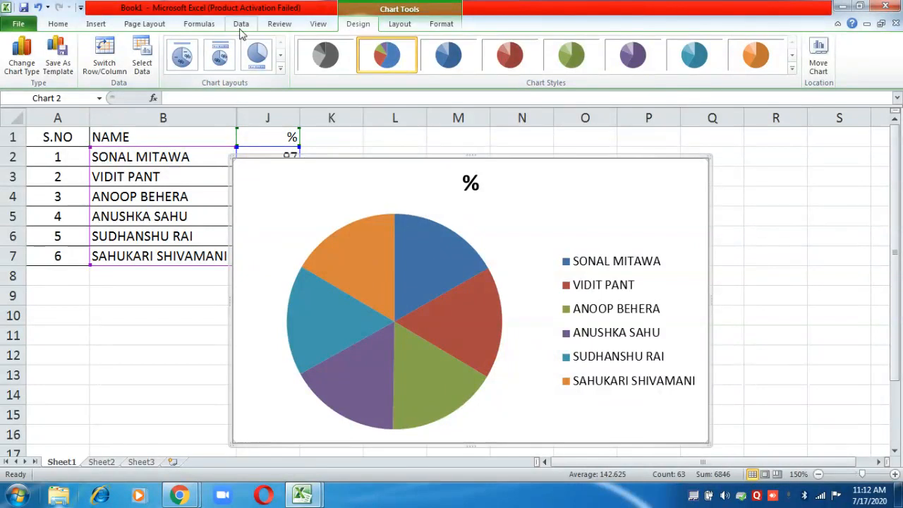
Display data labels at the outside end of the pie chart's slices
left_click(400, 28)
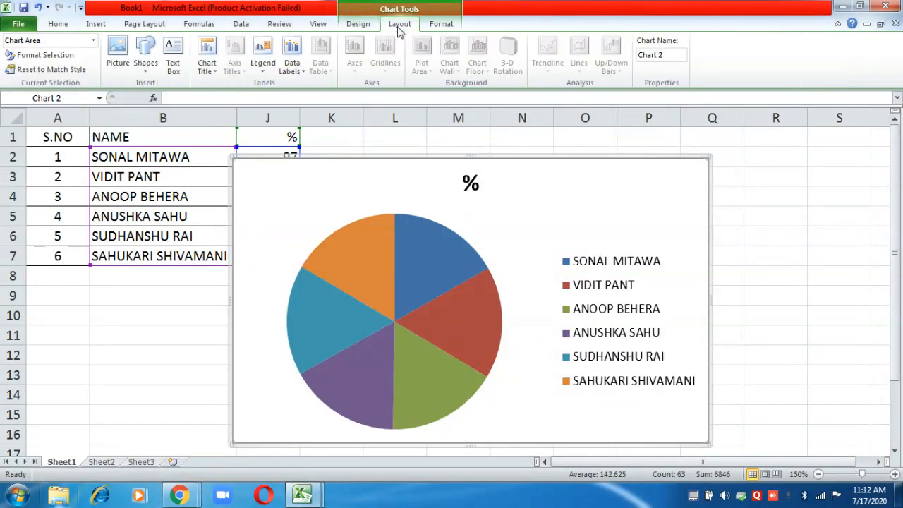
left_click(293, 71)
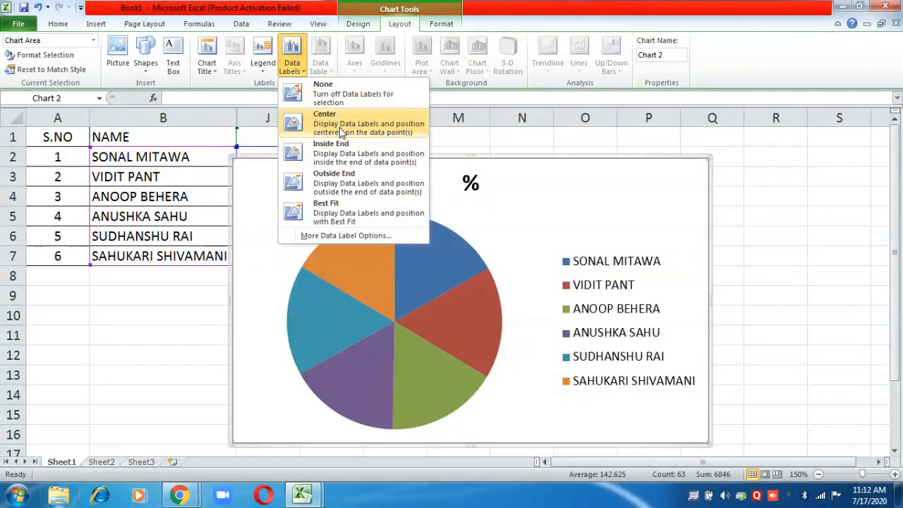
left_click(343, 180)
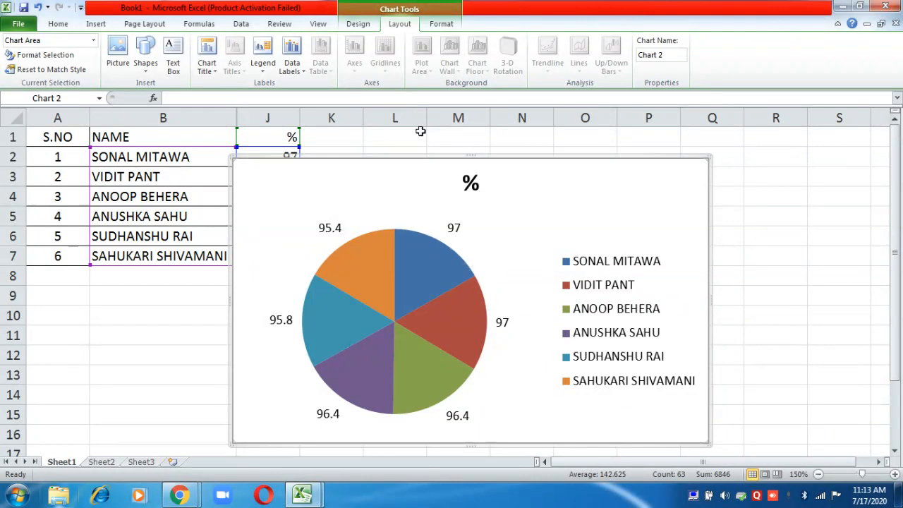
Delete the pie chart, and undo the hiding of columns C to I
key("Delete")
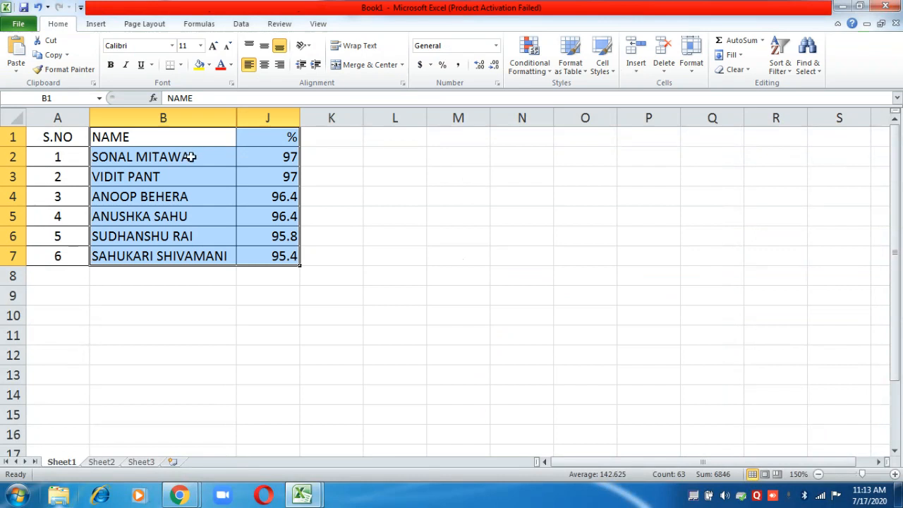
key("ctrl+z")
key("ctrl+z")
key("ctrl+z")
key("ctrl+z")
key("ctrl+z")
left_click(483, 291)
Insert an exploded doughnut chart from the names and subject marks in B1:H7
left_click_drag(145, 137, 642, 253)
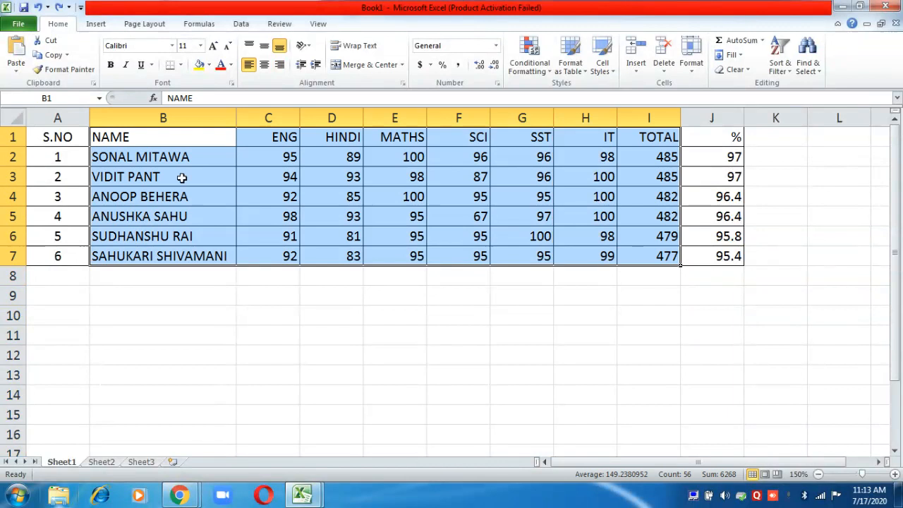
left_click(153, 136)
left_click_drag(153, 136, 592, 256)
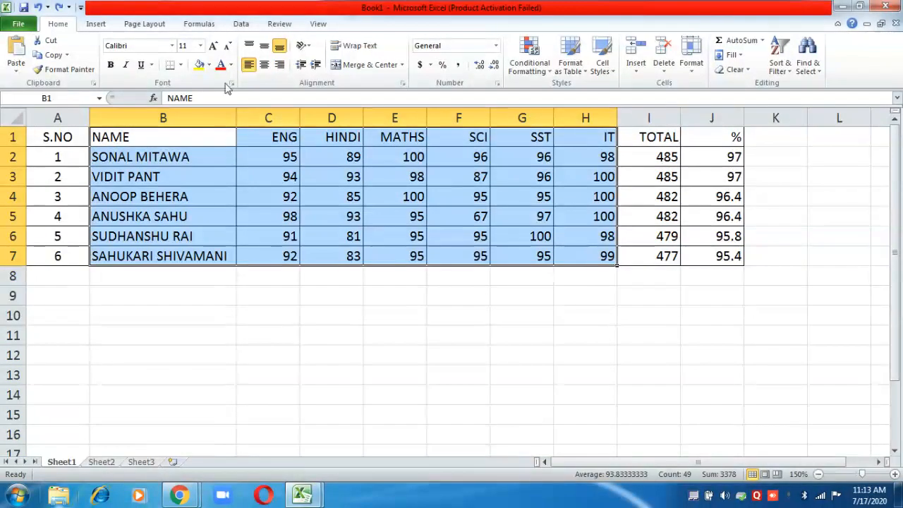
left_click(99, 24)
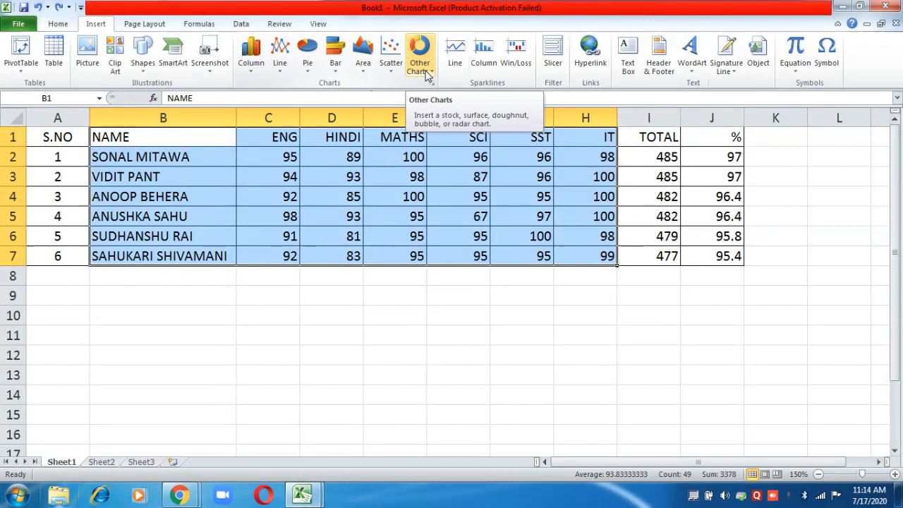
left_click(425, 75)
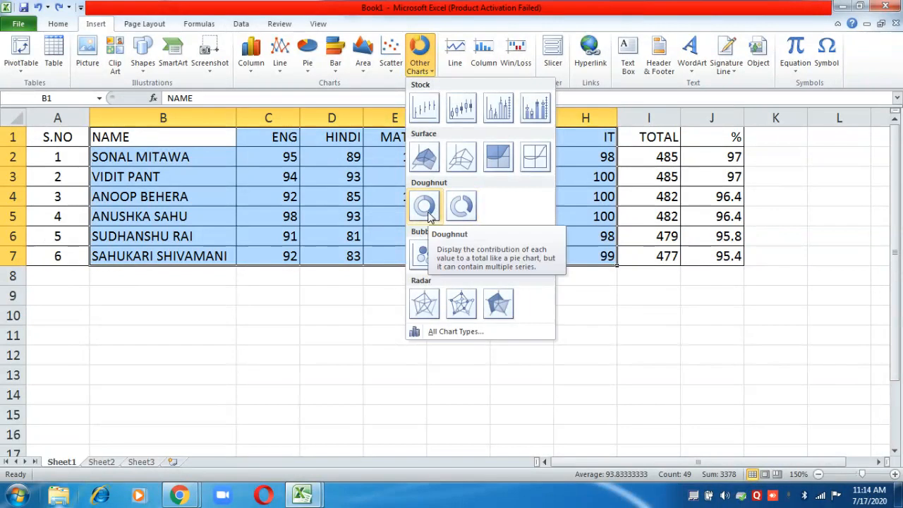
left_click(461, 206)
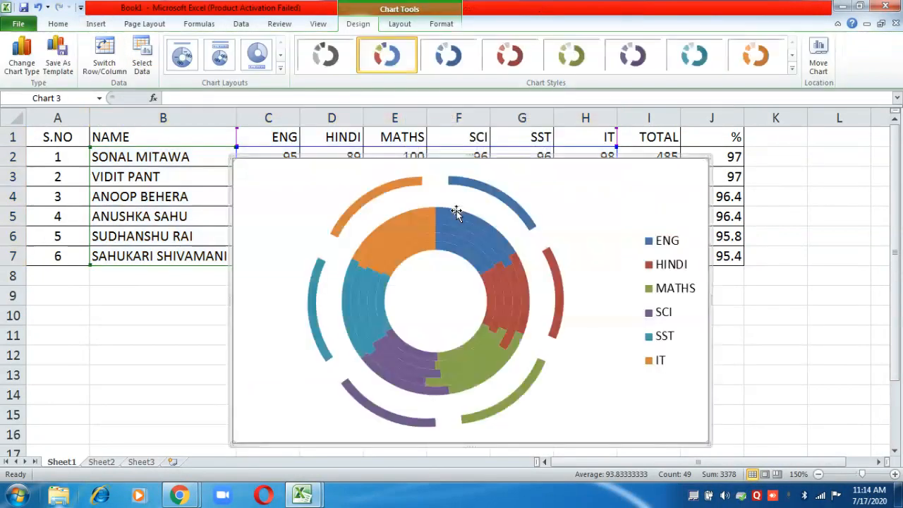
left_click(739, 308)
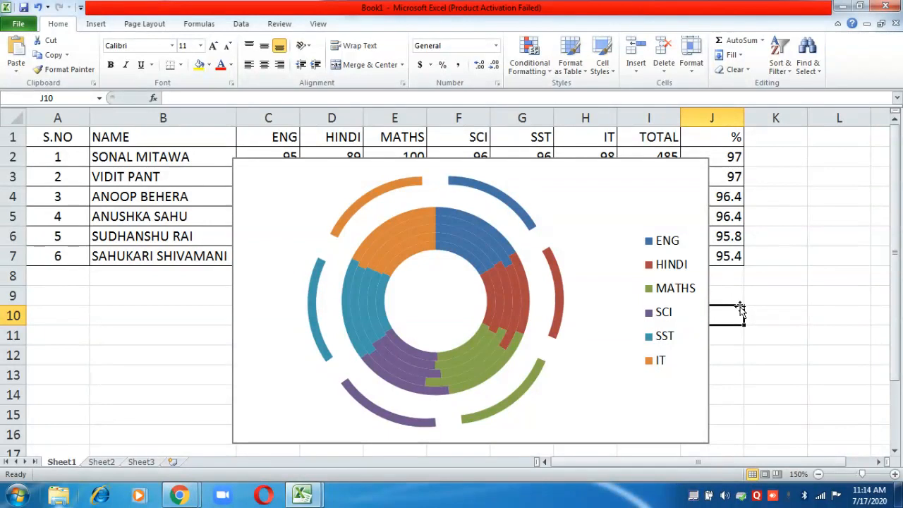
Delete the doughnut chart from the sheet
left_click(100, 28)
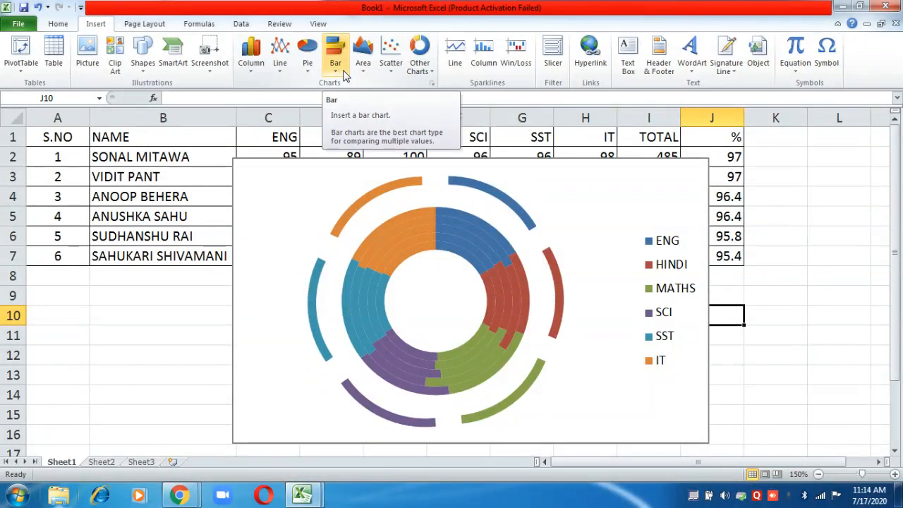
left_click(501, 161)
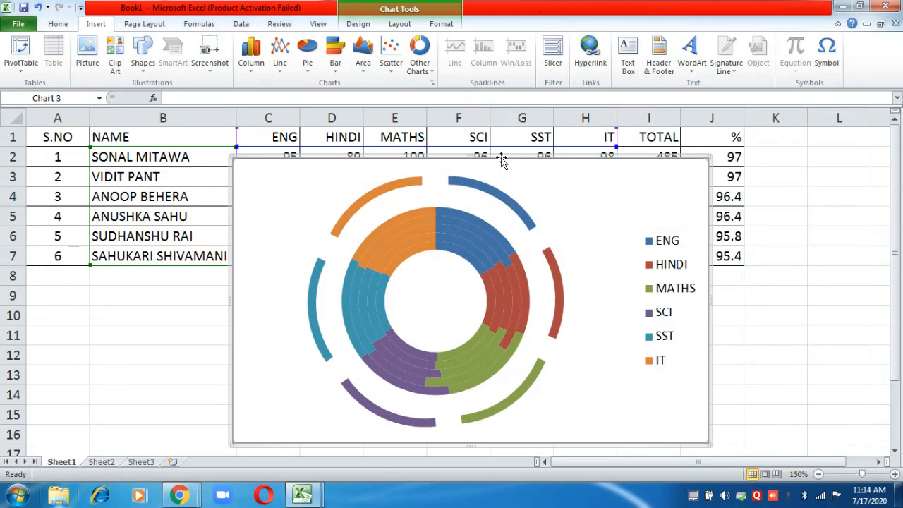
key("Delete")
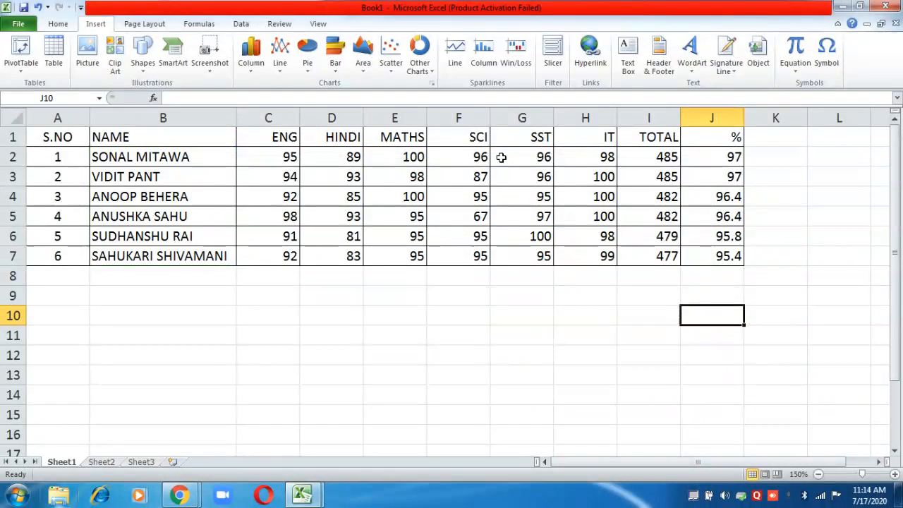
Hide the screen-sharing notice and switch to the Google Chrome window with the Google page
mouse_move(176, 503)
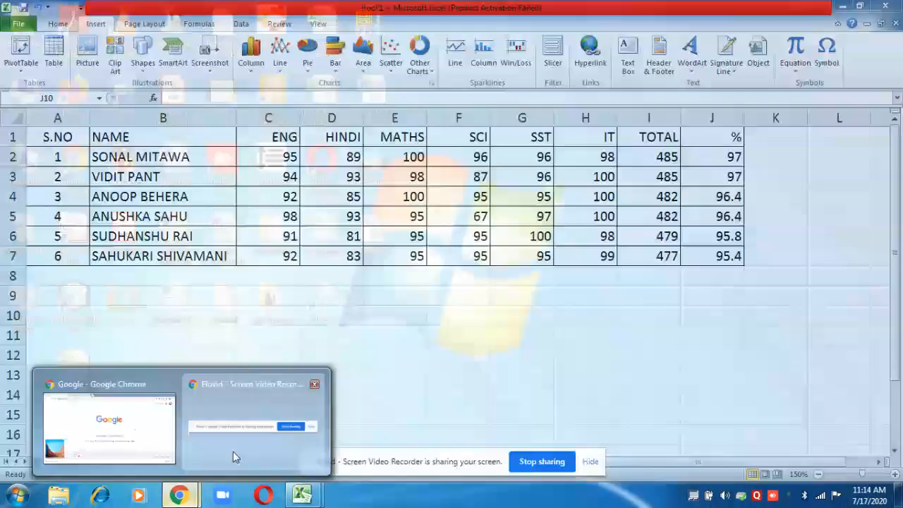
left_click(233, 451)
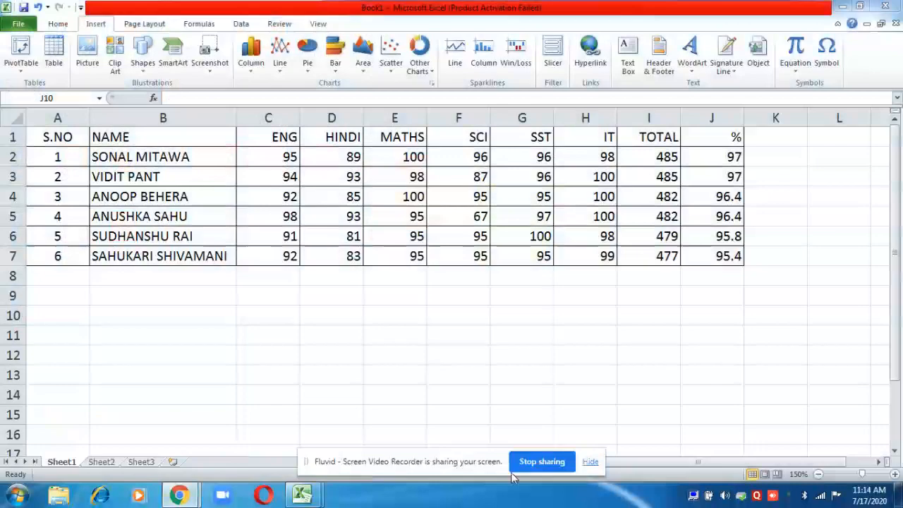
left_click(588, 463)
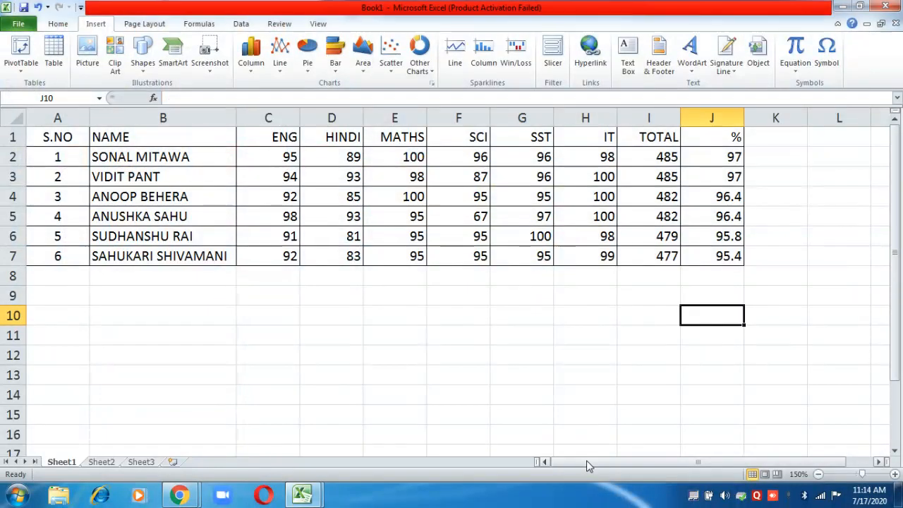
mouse_move(178, 497)
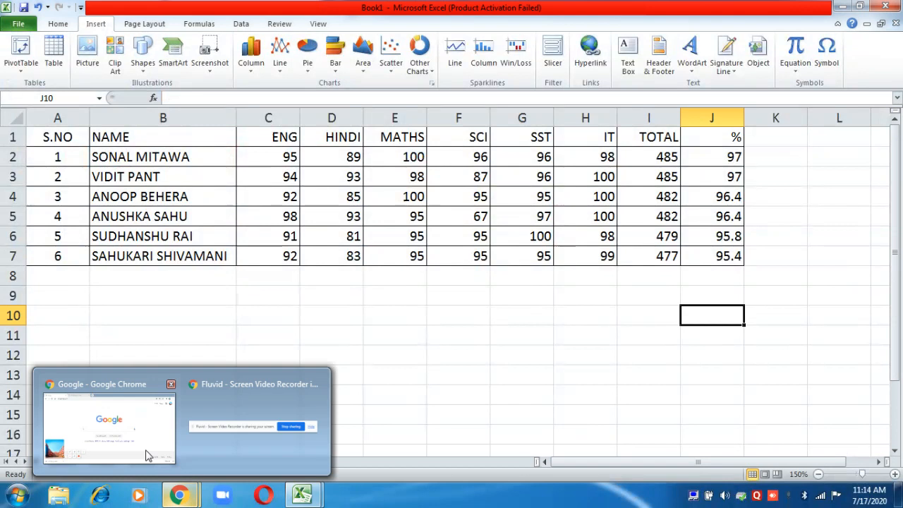
left_click(144, 436)
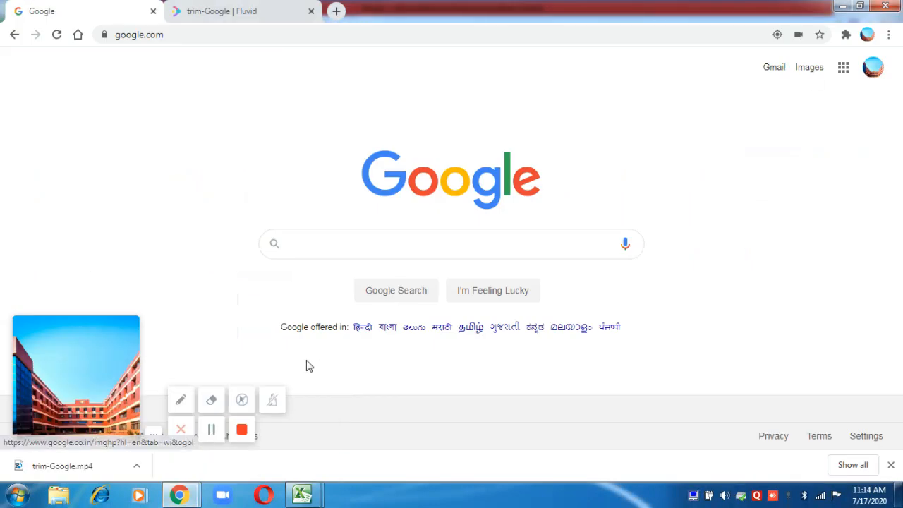